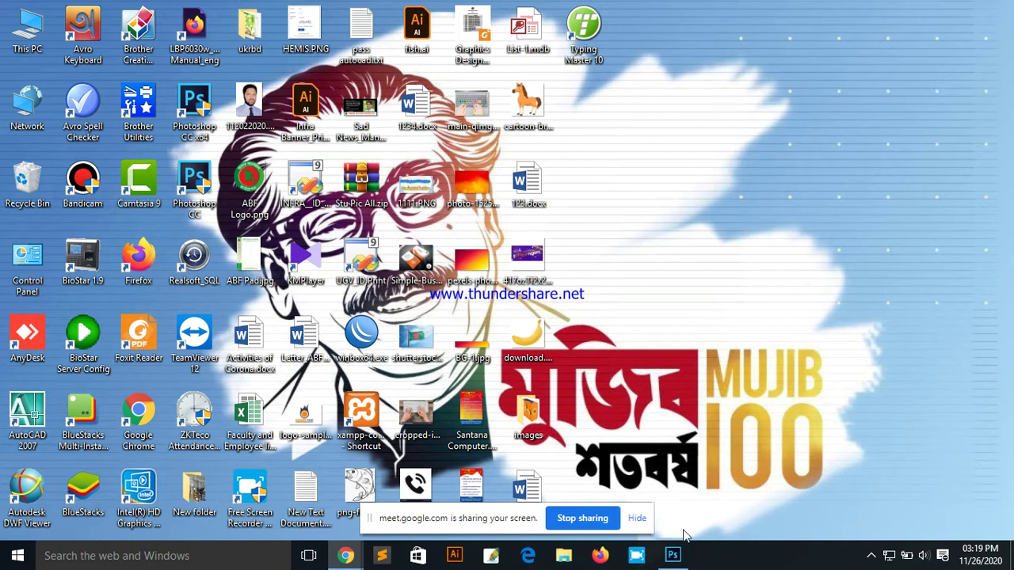
- Restore Photoshop from the taskbar, minimize it, then restore it to the empty workspace
{"action": "left_click", "coordinate": [673, 556]}
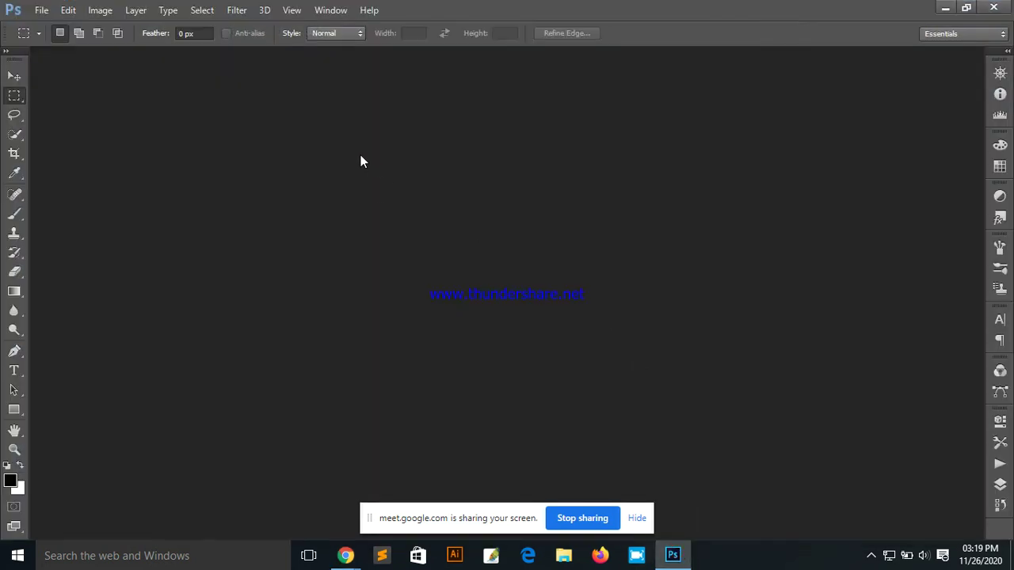
{"action": "left_click", "coordinate": [945, 7]}
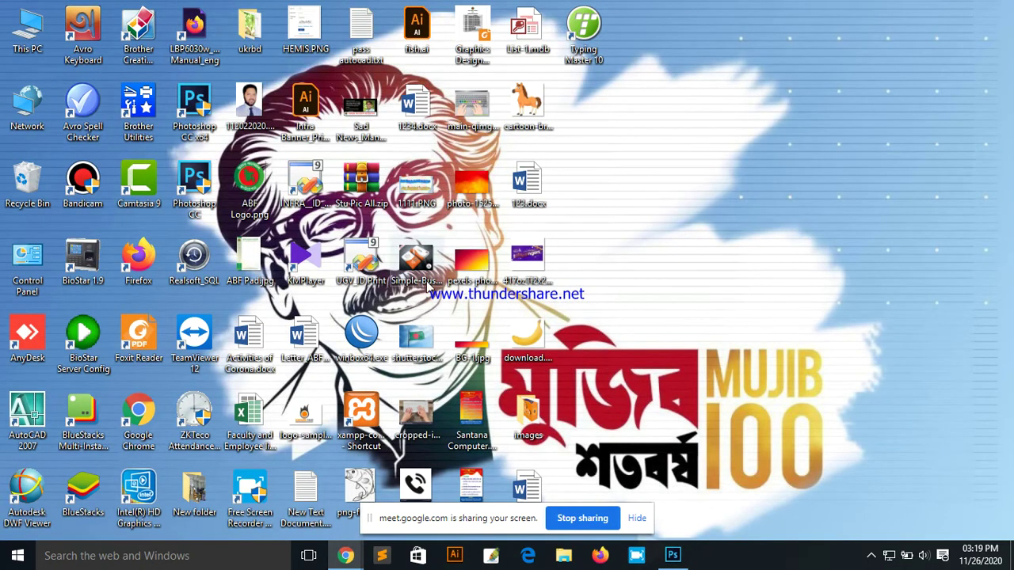
{"action": "left_click", "coordinate": [671, 554]}
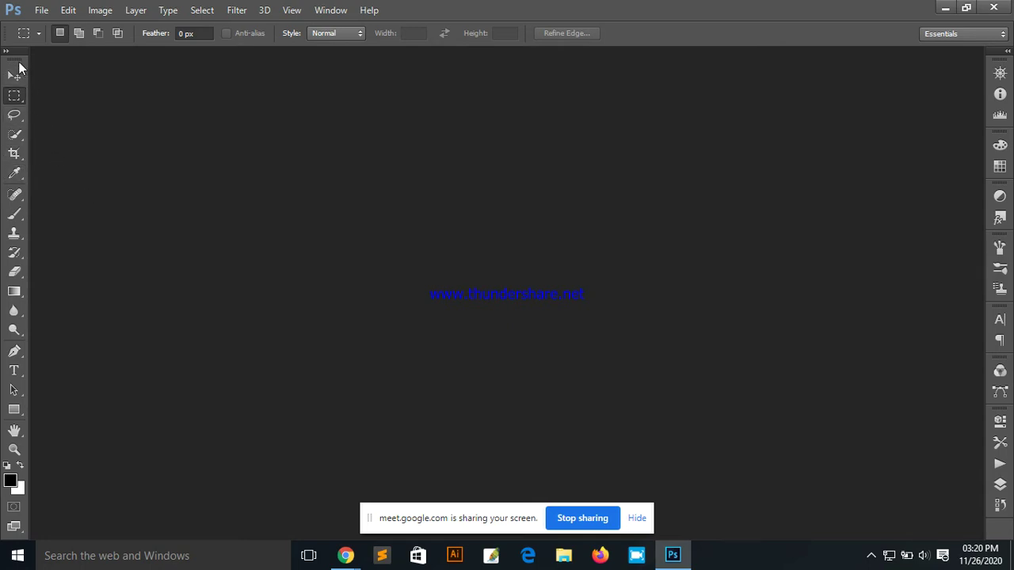
{"action": "mouse_move", "coordinate": [22, 53]}
{"action": "left_mouse_down"}
{"action": "mouse_move", "coordinate": [63, 77]}
{"action": "mouse_move", "coordinate": [86, 73]}
{"action": "mouse_move", "coordinate": [74, 58]}
{"action": "left_mouse_up"}
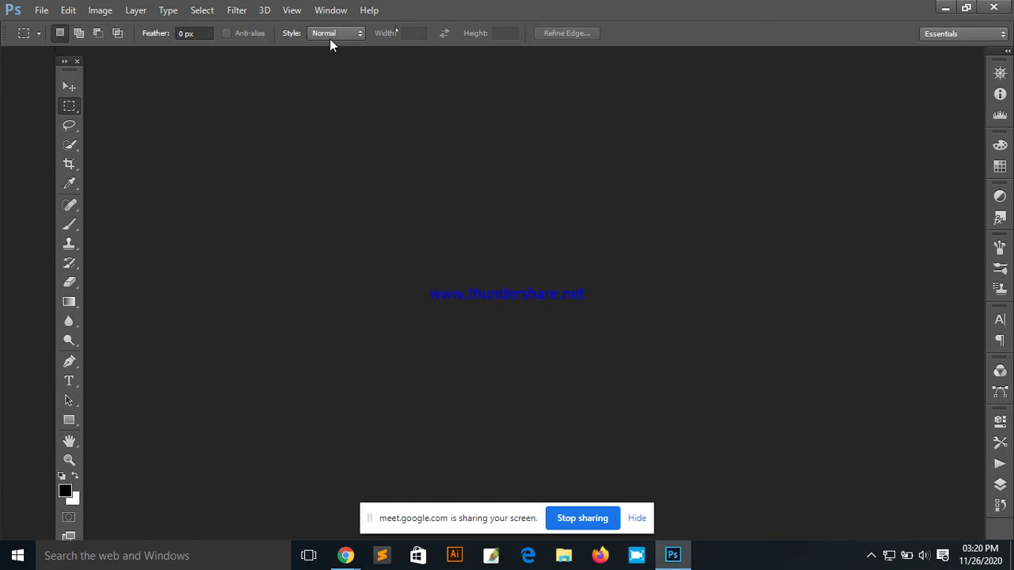
{"action": "left_click_drag", "start_coordinate": [68, 72], "coordinate": [22, 63]}
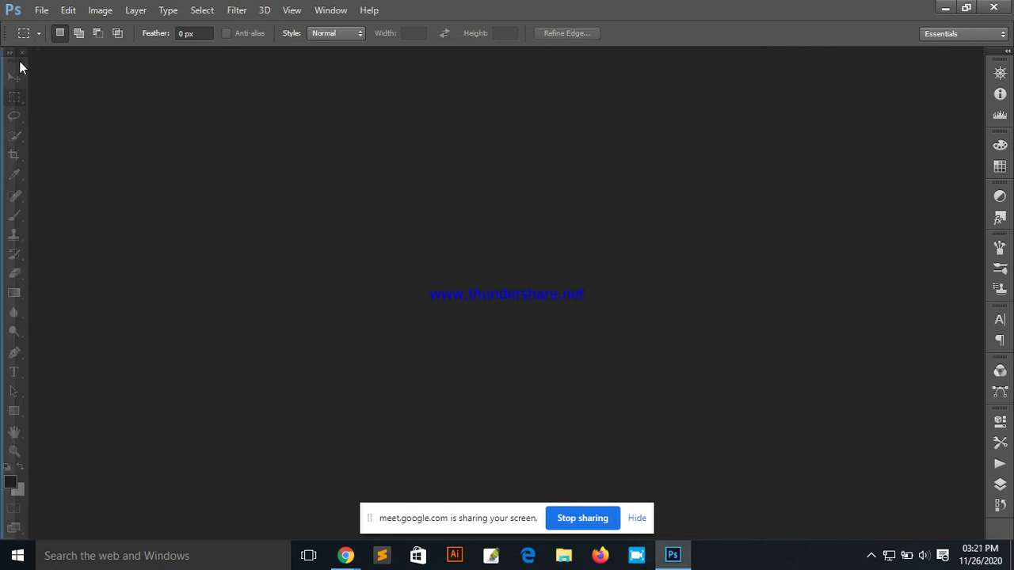
{"action": "left_click_drag", "start_coordinate": [21, 61], "coordinate": [19, 62]}
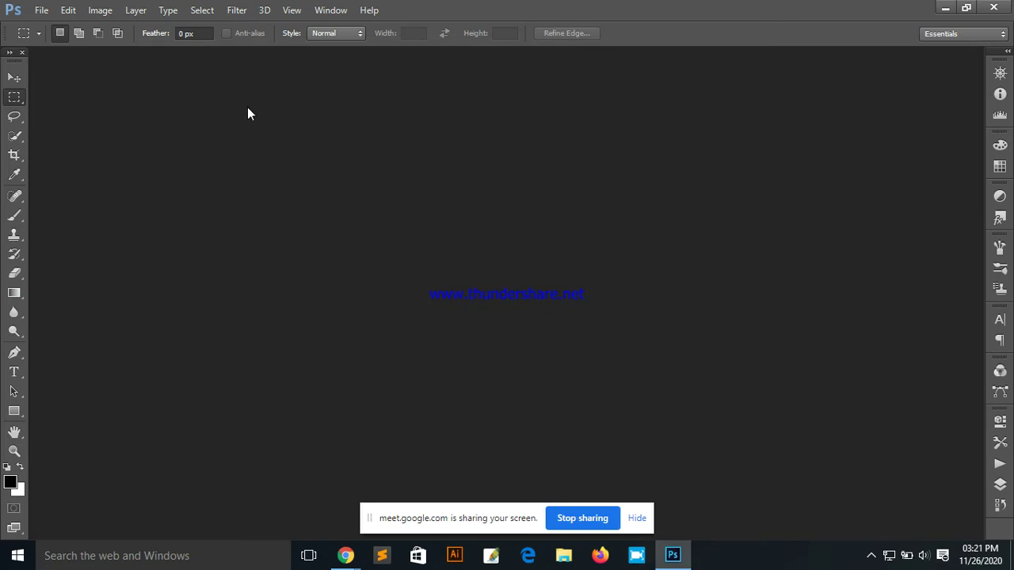
- Start a new document via File > New and inspect the Untitled-1 name
{"action": "left_click", "coordinate": [41, 10]}
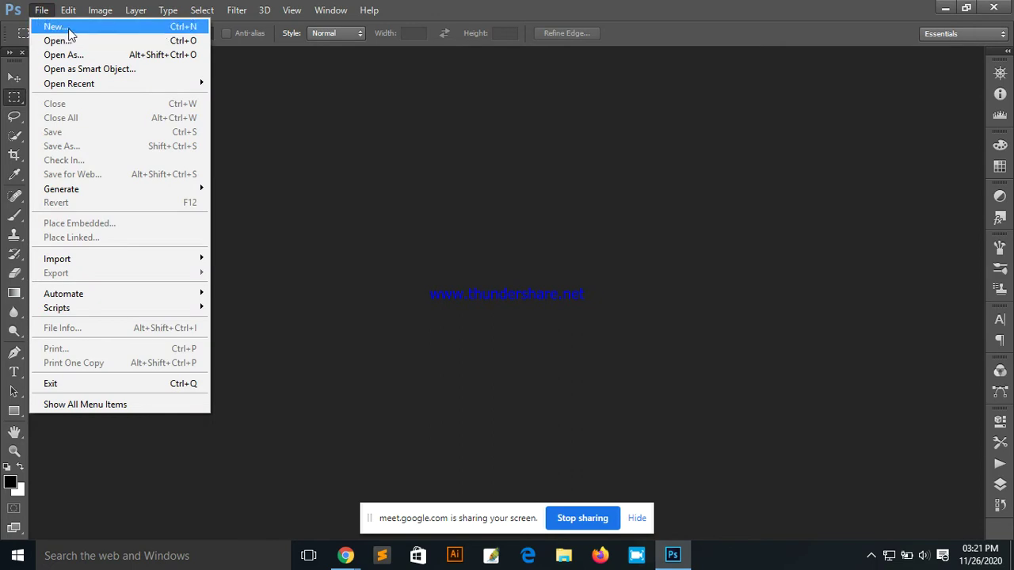
{"action": "left_click", "coordinate": [134, 29]}
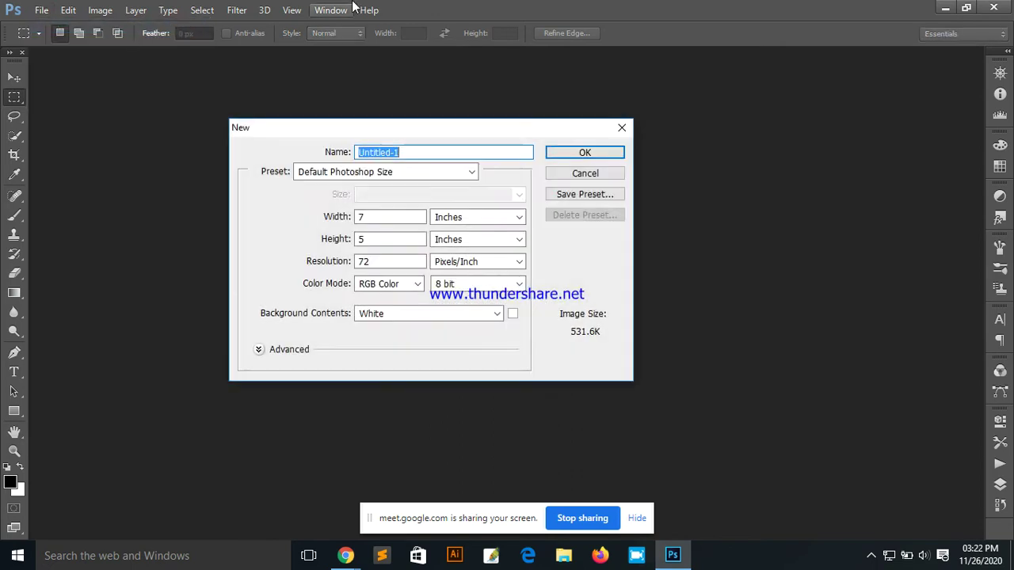
{"action": "mouse_move", "coordinate": [460, 129]}
{"action": "left_mouse_down"}
{"action": "mouse_move", "coordinate": [472, 123]}
{"action": "mouse_move", "coordinate": [446, 118]}
{"action": "left_mouse_up"}
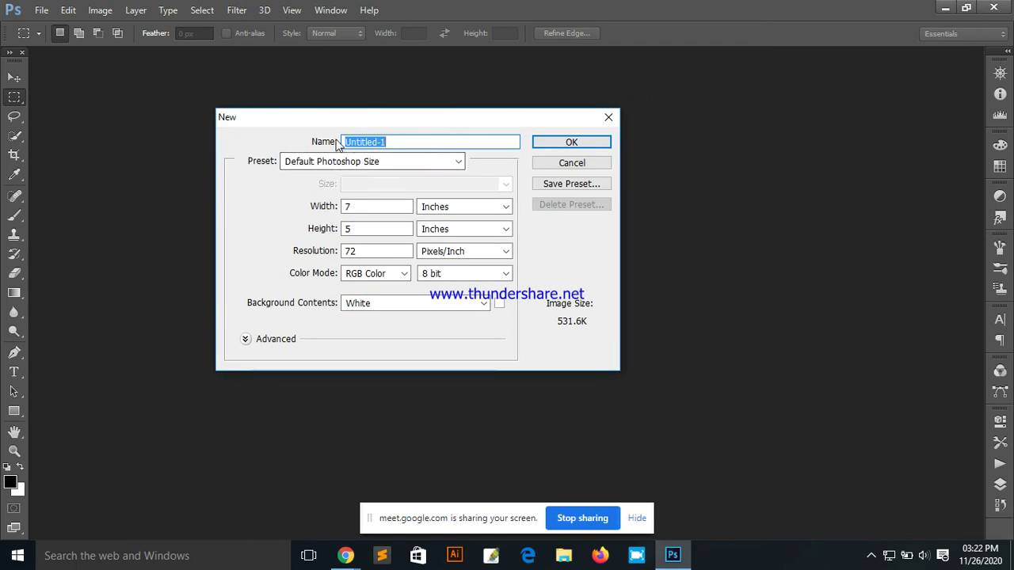
{"action": "double_click", "coordinate": [396, 141]}
{"action": "left_click_drag", "start_coordinate": [401, 143], "coordinate": [348, 145]}
{"action": "left_click", "coordinate": [405, 142]}
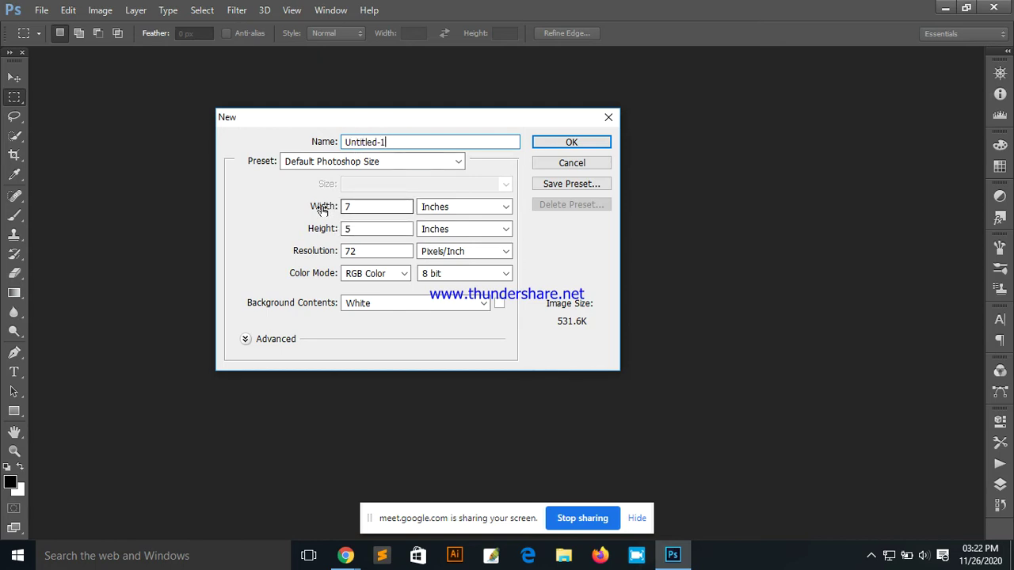
- Review the 7 × 5 size fields, keeping Inches as the width unit
{"action": "left_click", "coordinate": [349, 228]}
{"action": "left_click", "coordinate": [444, 207]}
{"action": "left_click", "coordinate": [408, 210]}
{"action": "left_click_drag", "start_coordinate": [480, 118], "coordinate": [508, 143]}
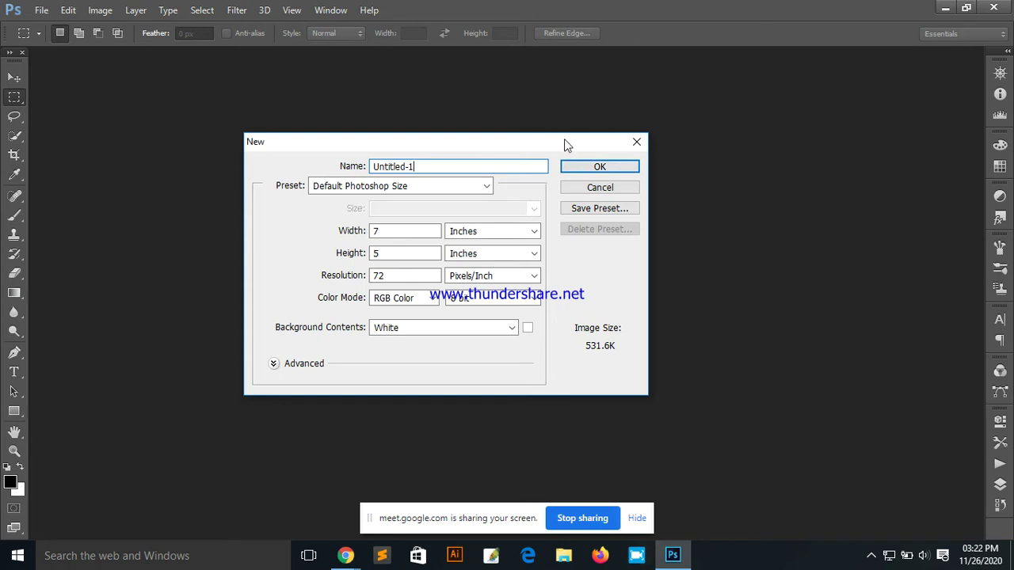
{"action": "left_click_drag", "start_coordinate": [563, 141], "coordinate": [546, 109]}
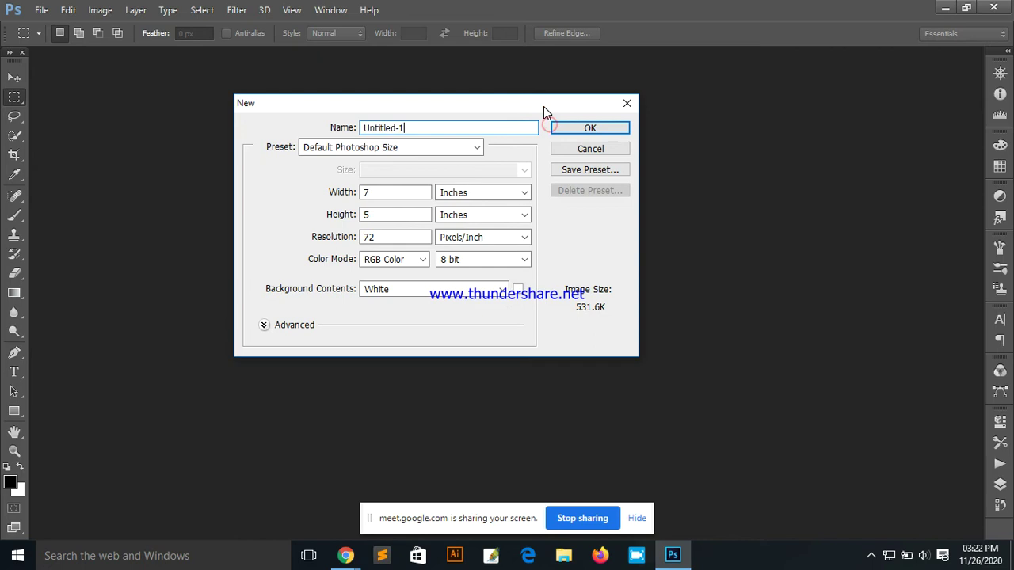
{"action": "left_click", "coordinate": [402, 198]}
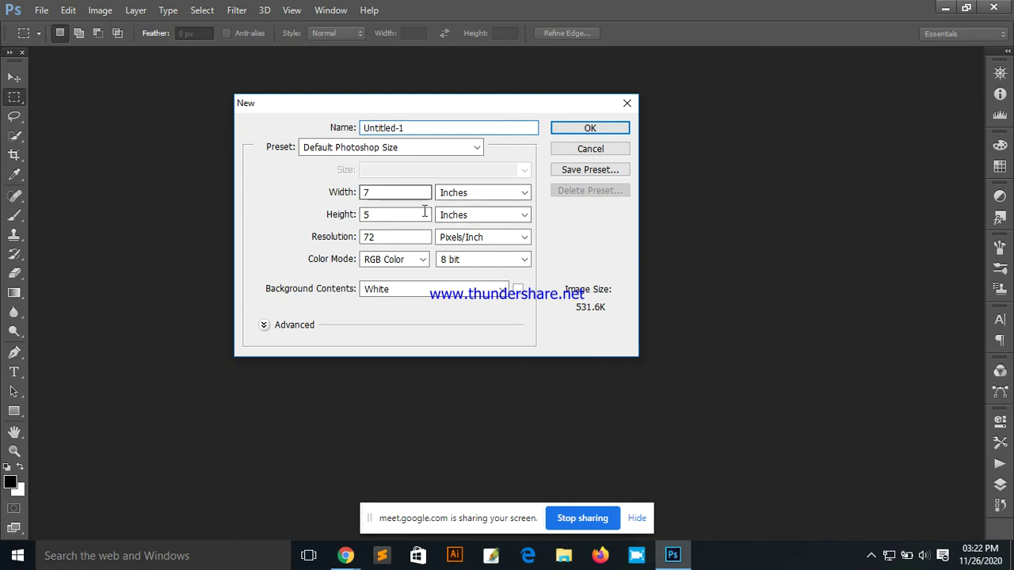
{"action": "left_click", "coordinate": [493, 192]}
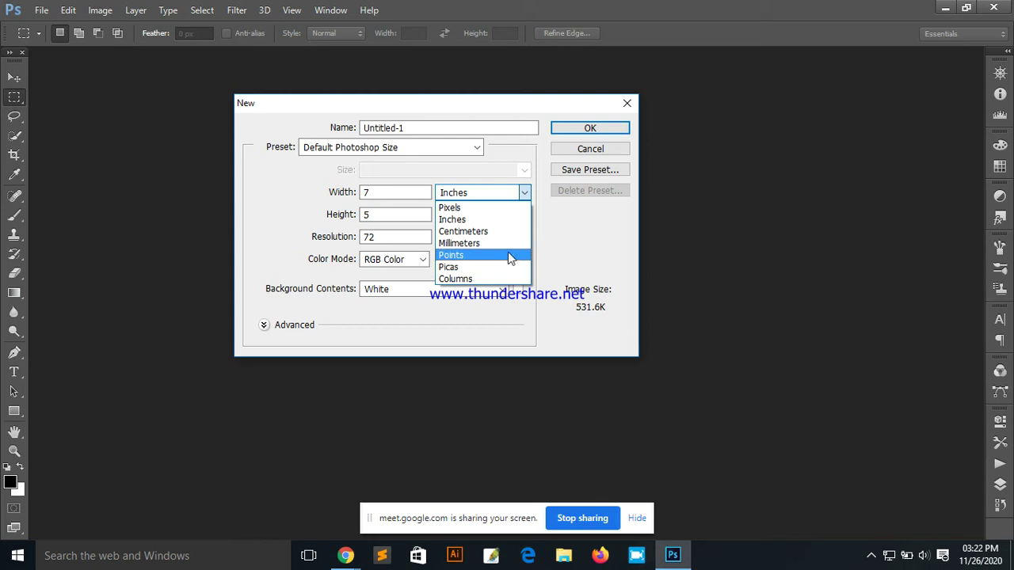
{"action": "left_click", "coordinate": [483, 192]}
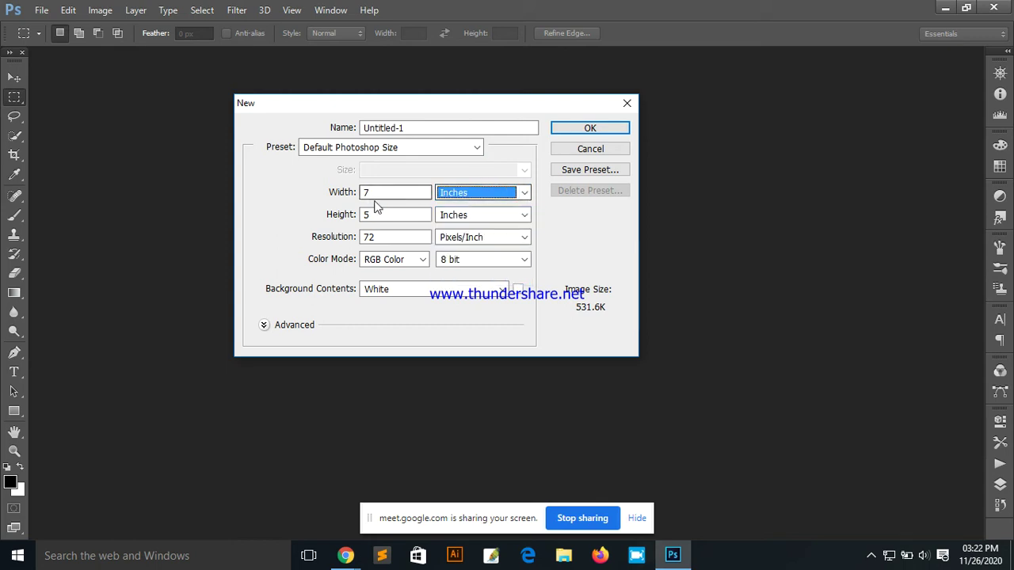
- Check the height and replace the 72 resolution with 300 pixels/inch
{"action": "left_click_drag", "start_coordinate": [532, 107], "coordinate": [528, 86]}
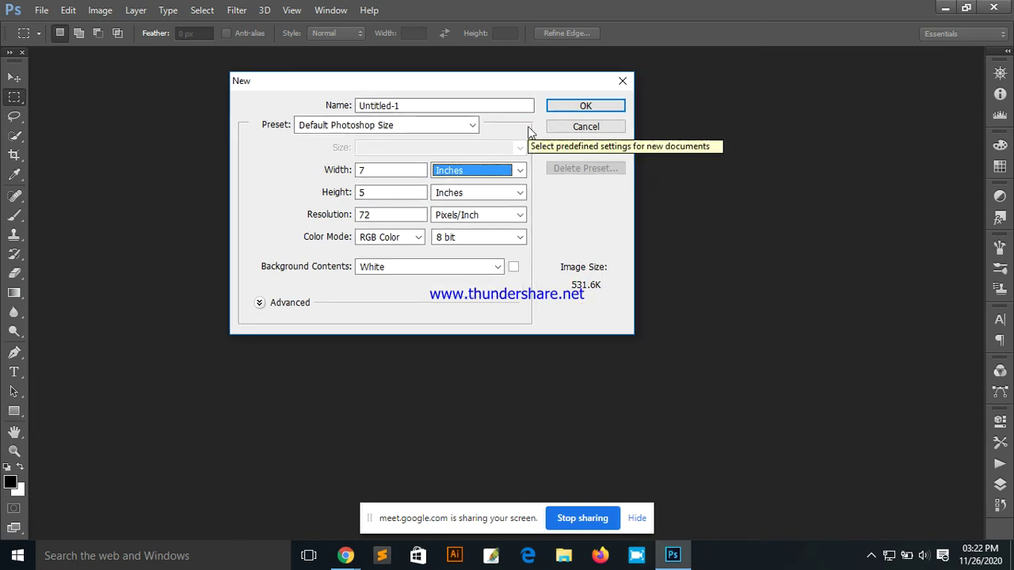
{"action": "left_click_drag", "start_coordinate": [412, 84], "coordinate": [333, 76]}
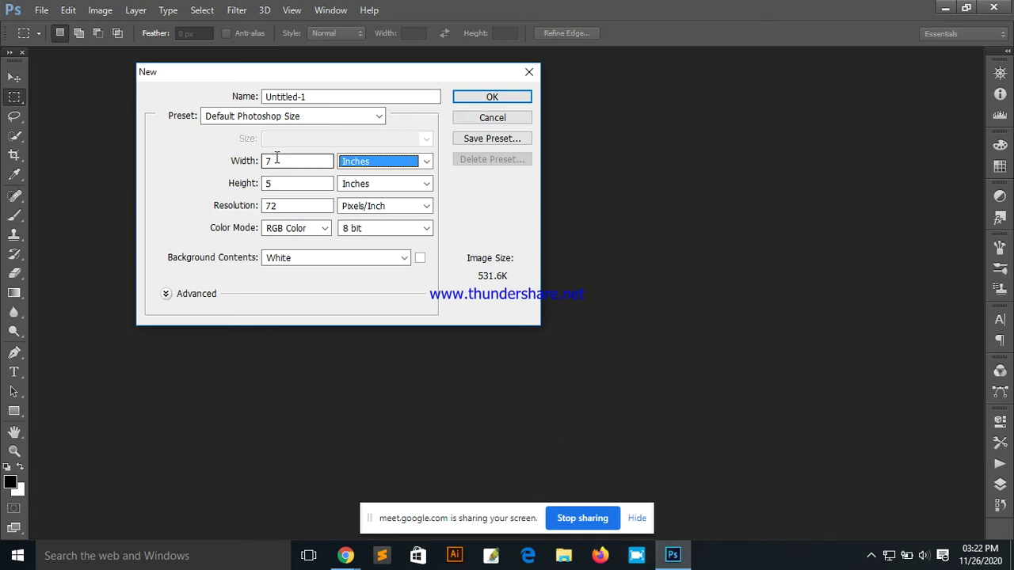
{"action": "left_click", "coordinate": [276, 162]}
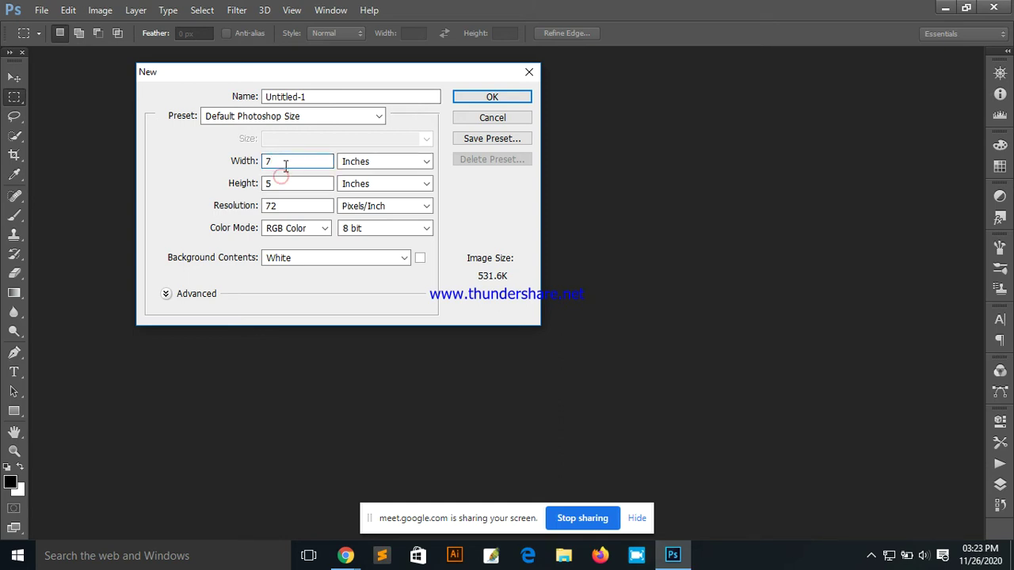
{"action": "left_click", "coordinate": [288, 183]}
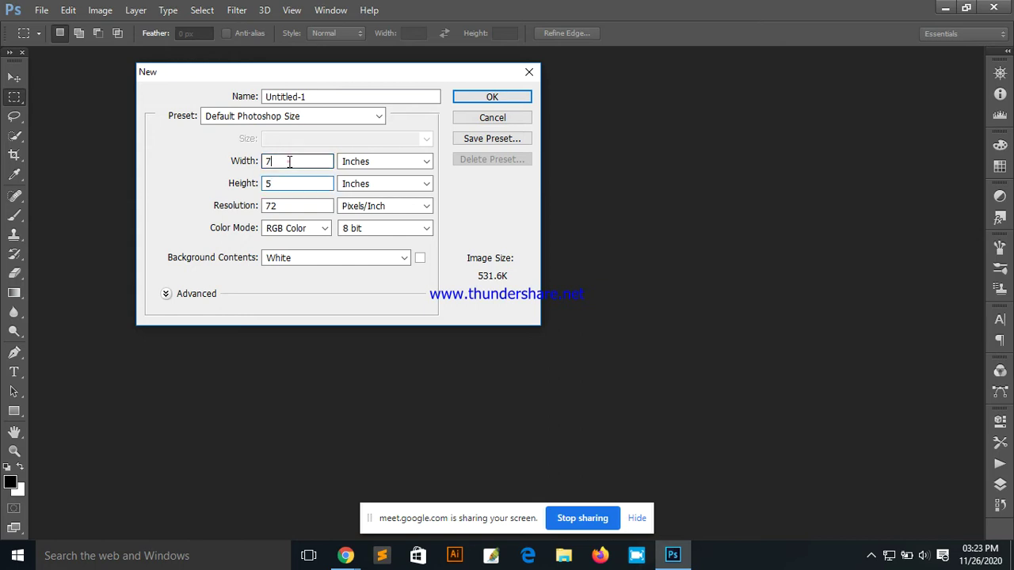
{"action": "left_click", "coordinate": [291, 184]}
{"action": "double_click", "coordinate": [283, 206]}
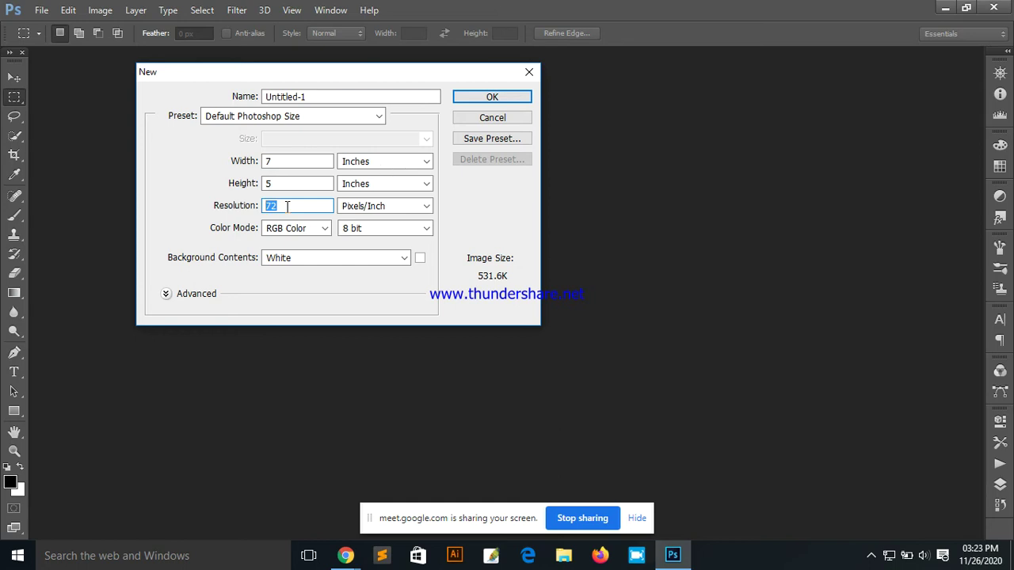
{"action": "type", "text": "300"}
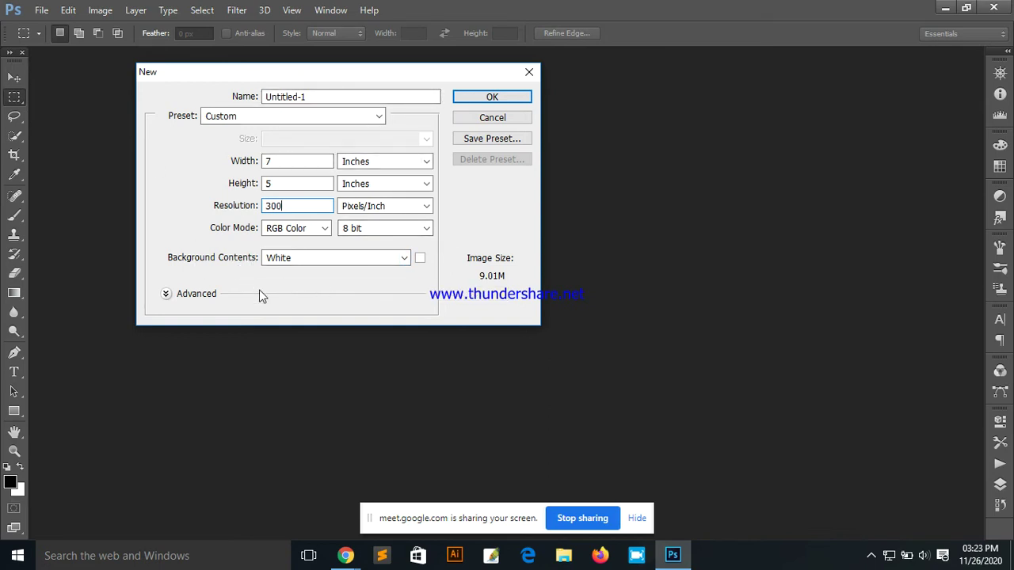
- Keep White background, create the 7 × 5 in, 300 ppi document, and enlarge its window
{"action": "left_click", "coordinate": [300, 264]}
{"action": "left_click", "coordinate": [322, 258]}
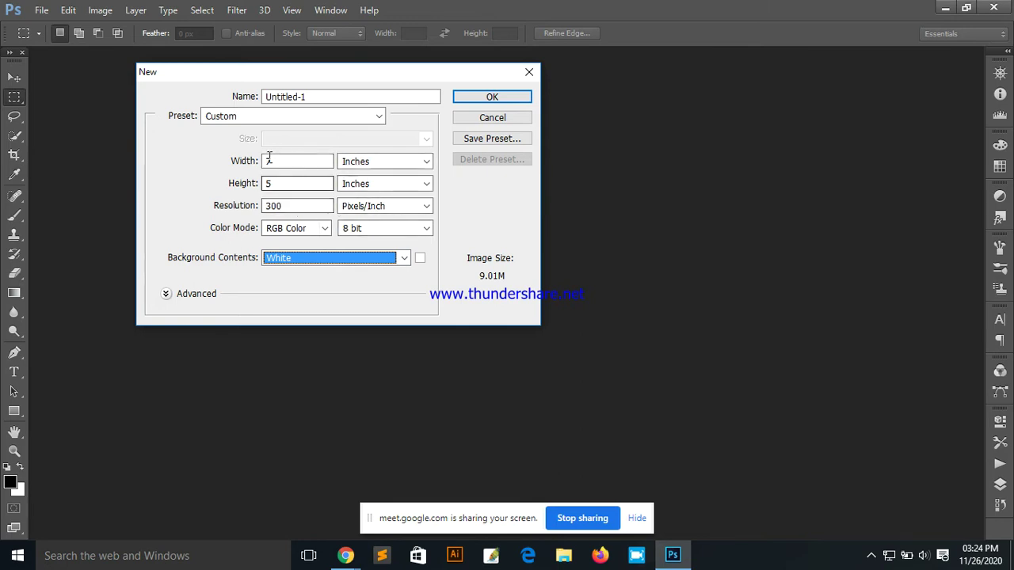
{"action": "left_click", "coordinate": [507, 100]}
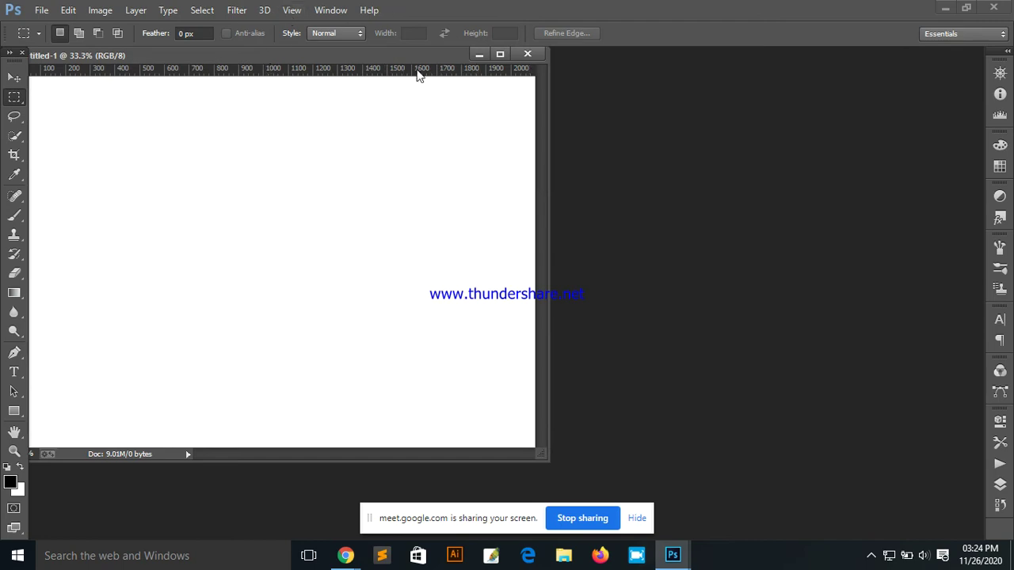
{"action": "left_click_drag", "start_coordinate": [541, 456], "coordinate": [663, 529]}
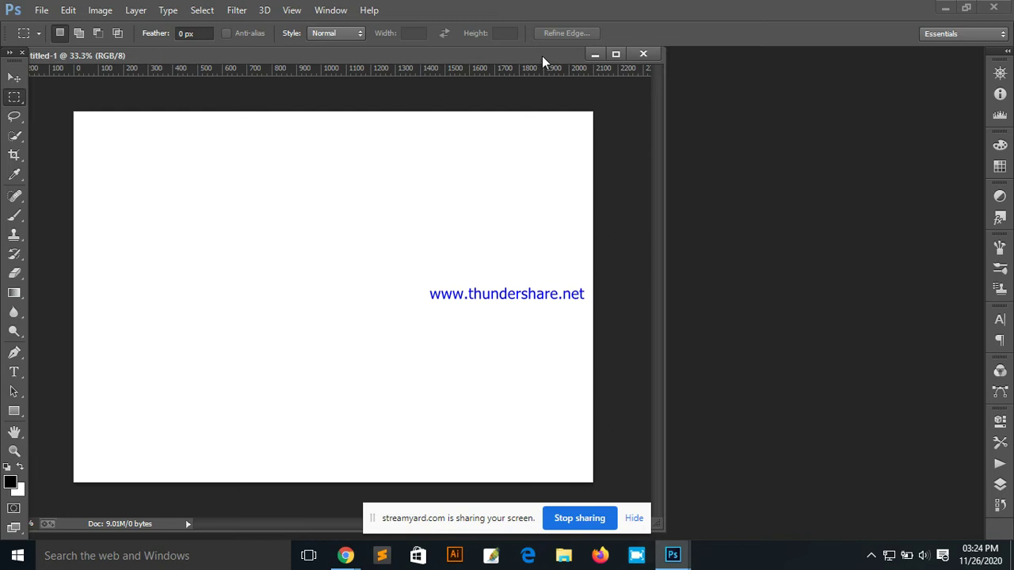
{"action": "left_click", "coordinate": [635, 518]}
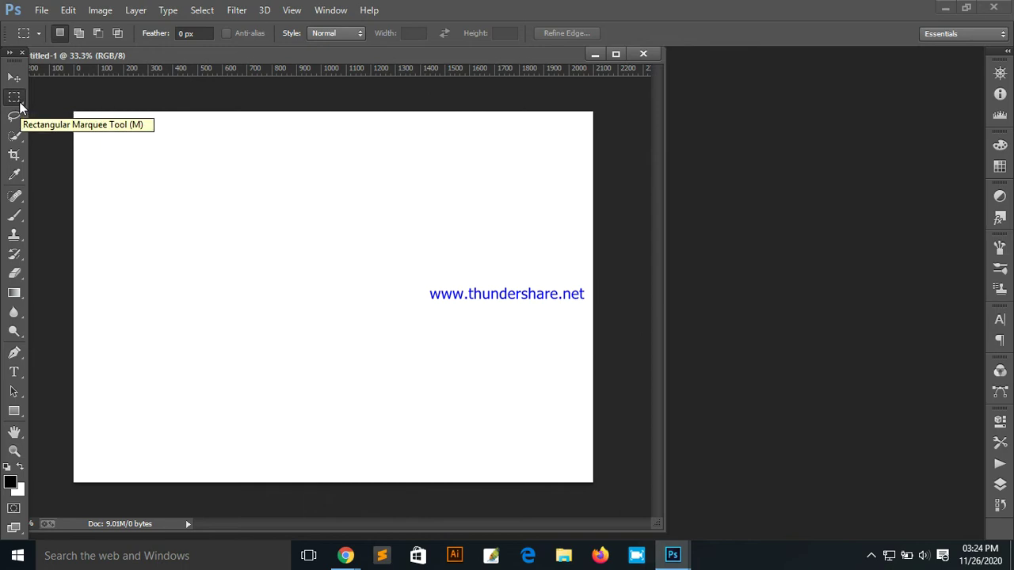
- Browse the marquee, lasso, quick selection, crop and eyedropper variants, then choose the Move tool
{"action": "right_click", "coordinate": [20, 105]}
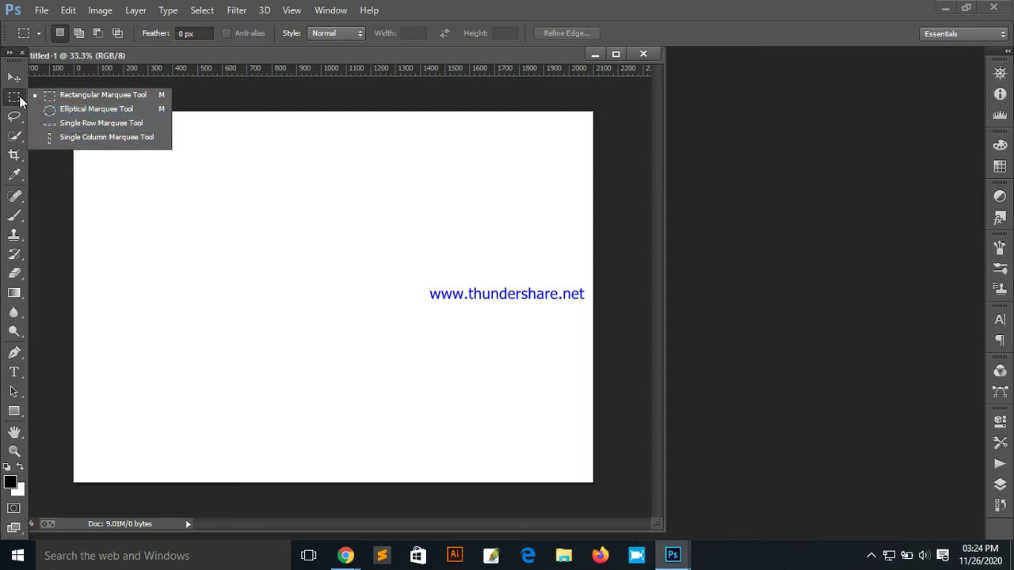
{"action": "left_click_drag", "start_coordinate": [15, 117], "coordinate": [96, 114]}
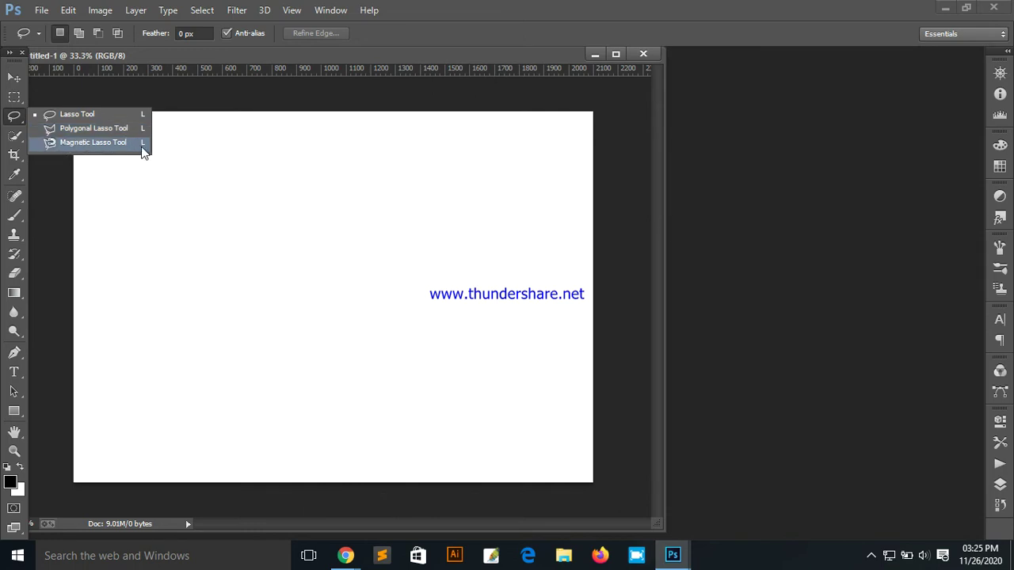
{"action": "left_click", "coordinate": [20, 140]}
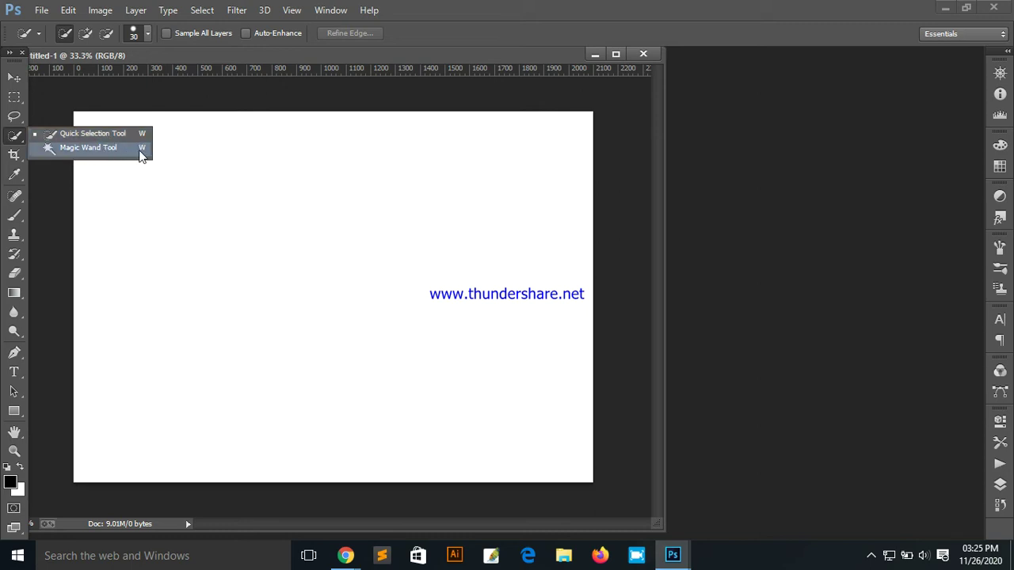
{"action": "left_click", "coordinate": [19, 158]}
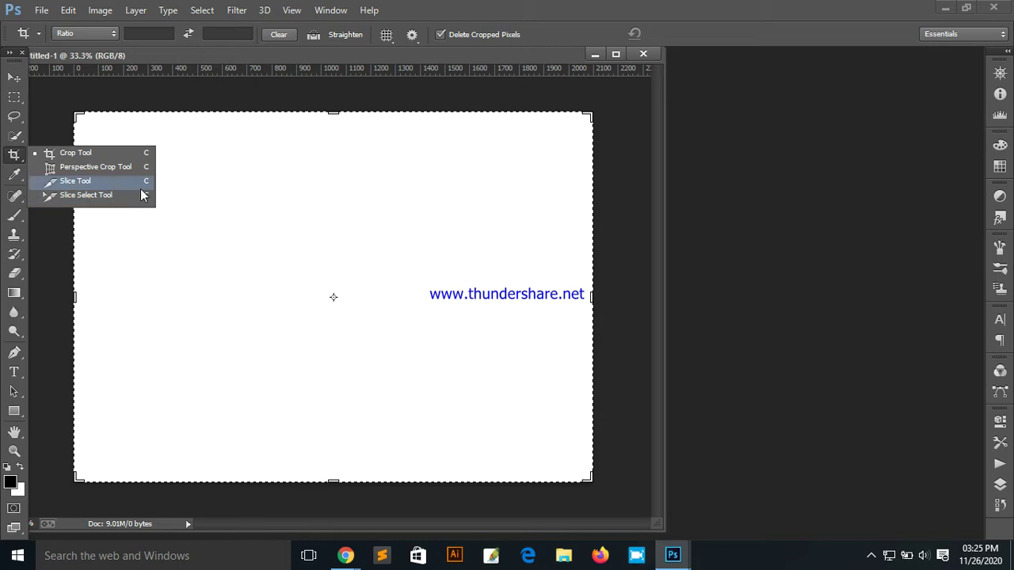
{"action": "left_click", "coordinate": [14, 175]}
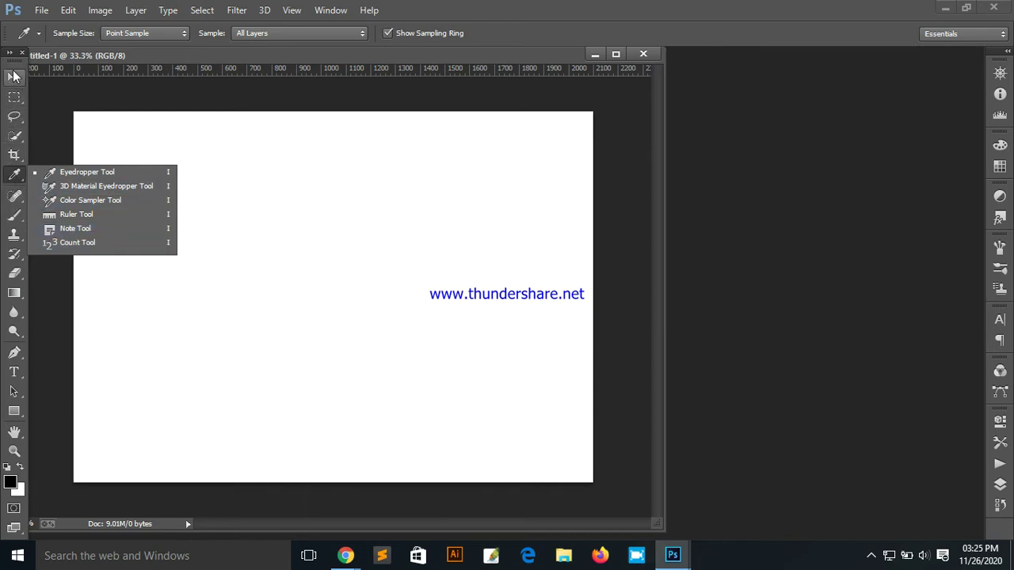
{"action": "key", "text": "Escape"}
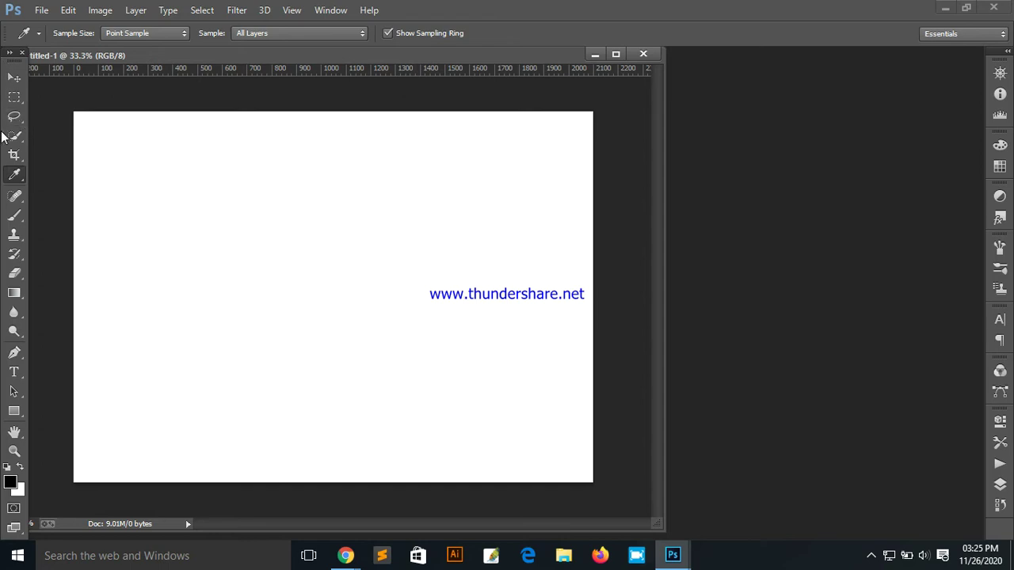
{"action": "left_click", "coordinate": [14, 78]}
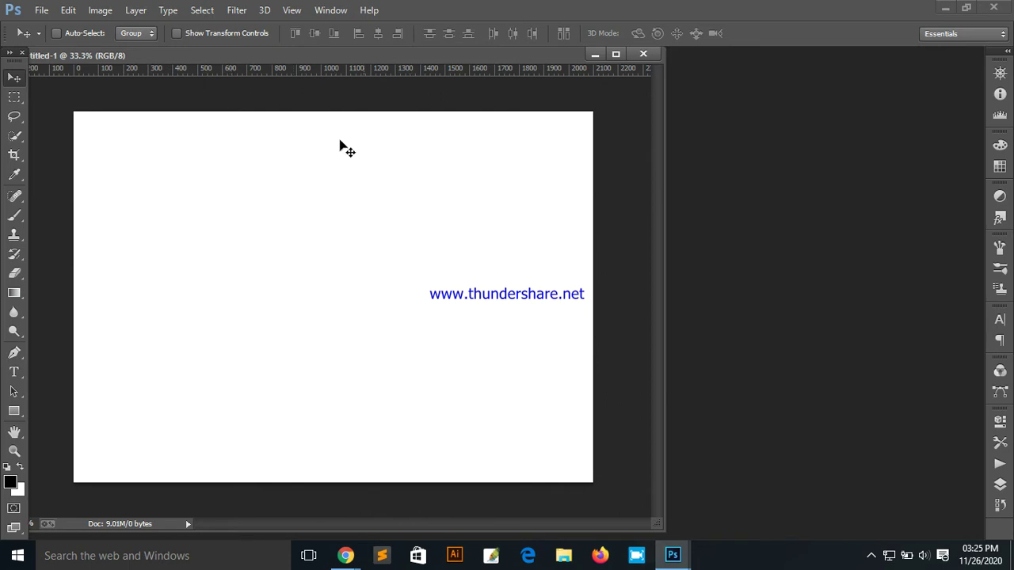
- Open the Window menu to list the available panels
{"action": "left_click", "coordinate": [329, 10]}
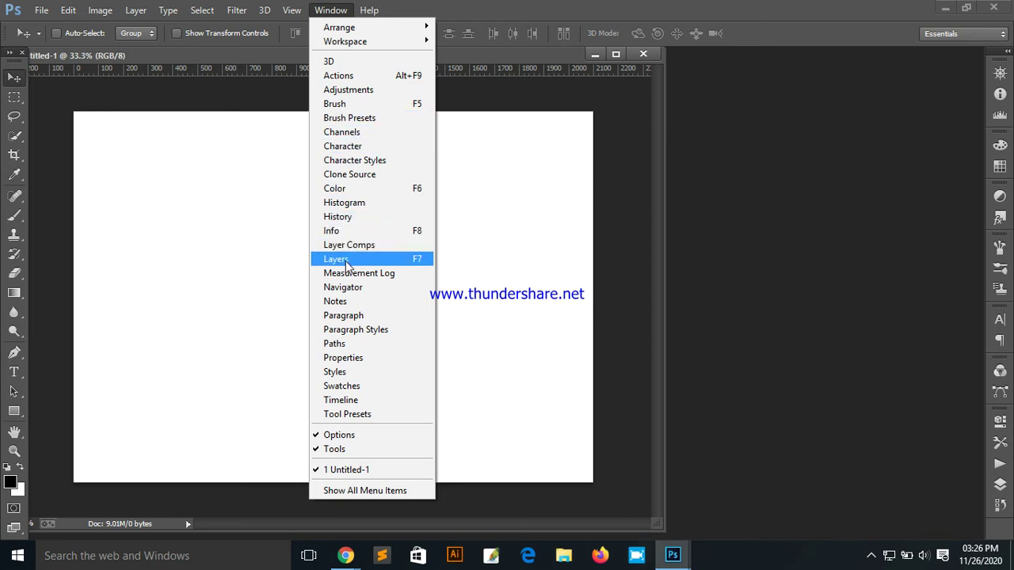
- Show the Layers panel and drag its top edge up to make it taller
{"action": "left_click", "coordinate": [394, 260]}
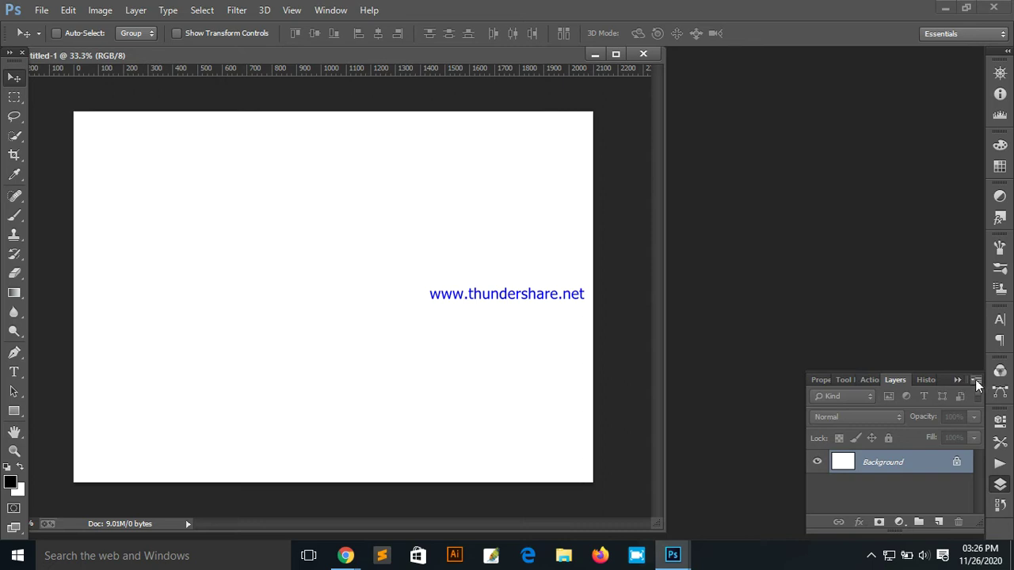
{"action": "left_click_drag", "start_coordinate": [973, 373], "coordinate": [923, 345]}
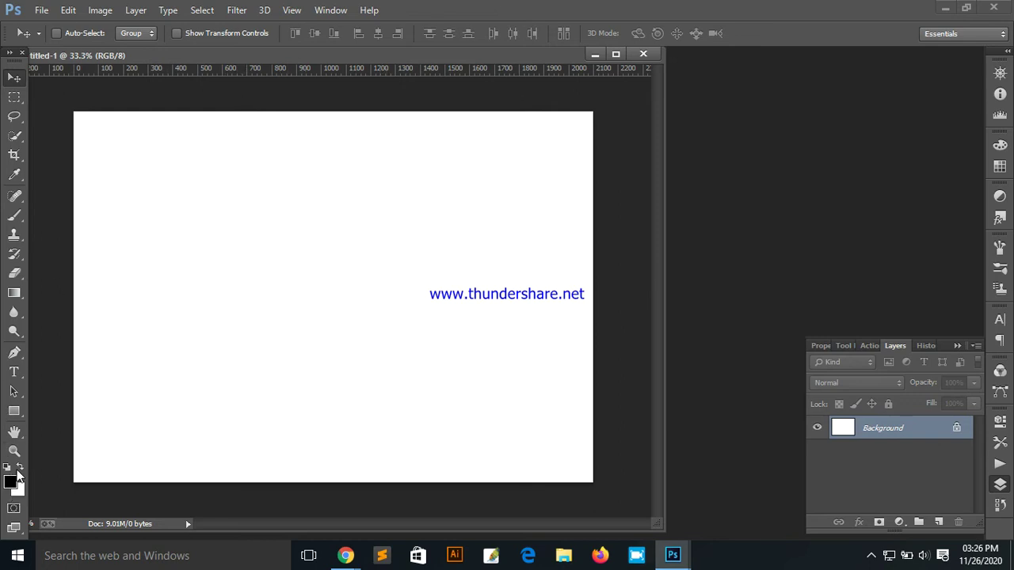
- Shift the Tools panel right to reveal the vertical ruler and open the background colour picker
{"action": "left_click_drag", "start_coordinate": [19, 67], "coordinate": [48, 66]}
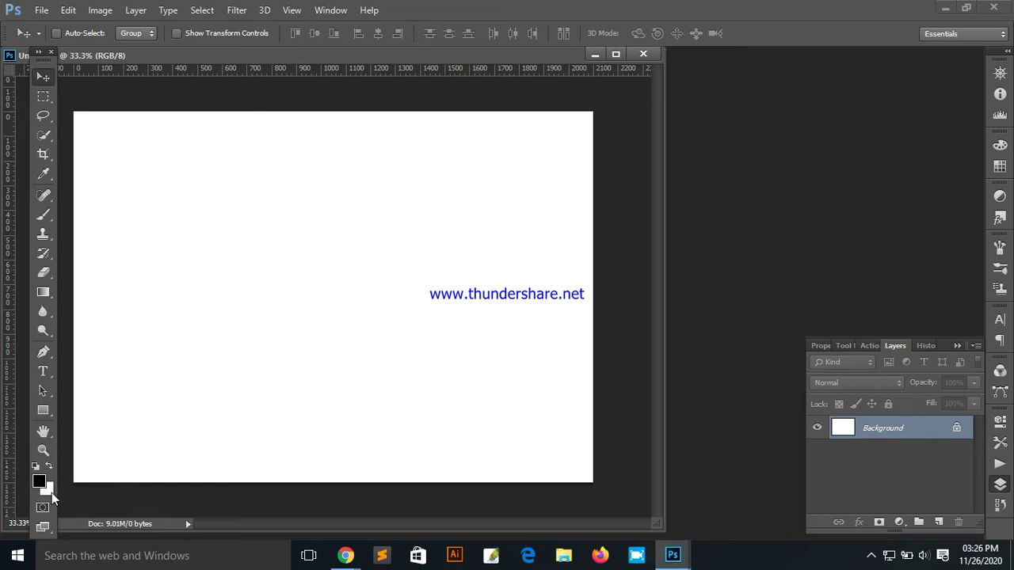
{"action": "left_click", "coordinate": [50, 493]}
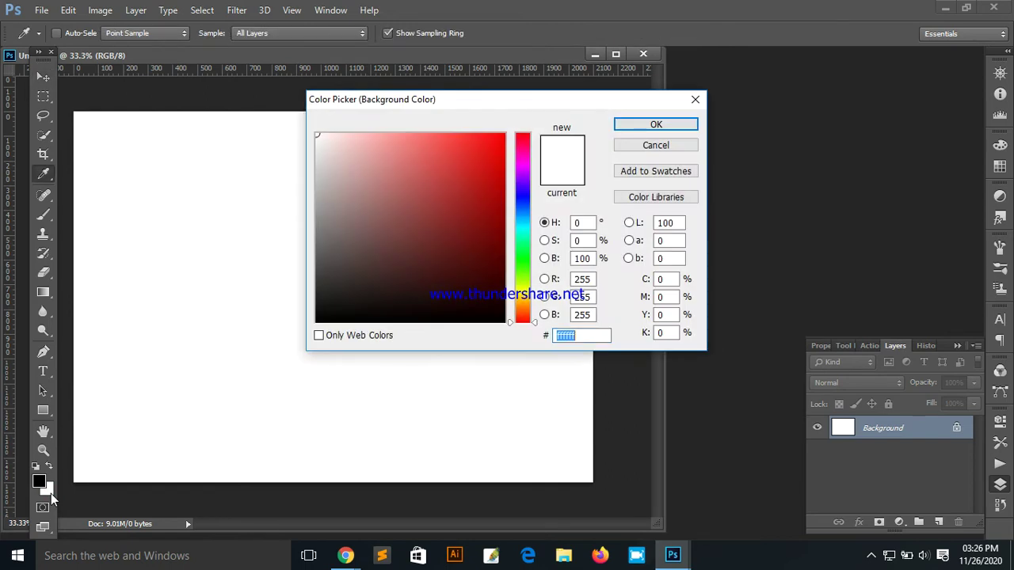
- Cancel the background picker, then open and cancel the foreground picker, keeping black and white
{"action": "left_click", "coordinate": [676, 148]}
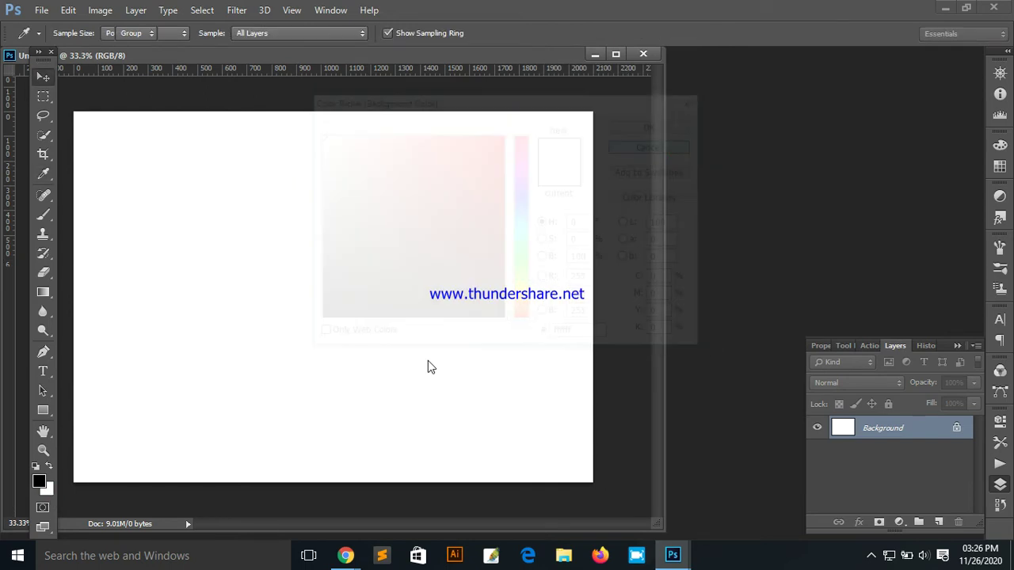
{"action": "left_click", "coordinate": [40, 481]}
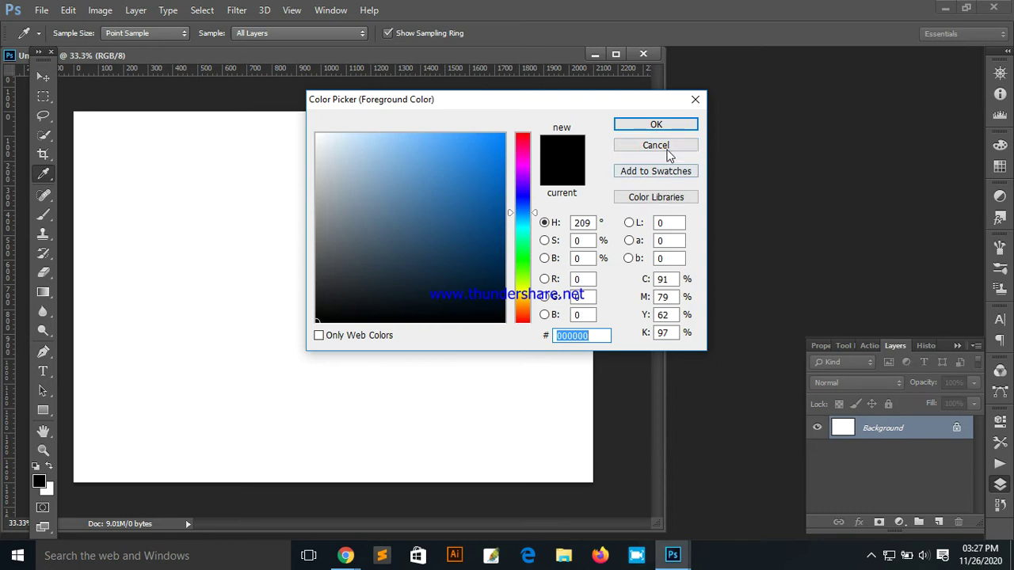
{"action": "left_click", "coordinate": [662, 145]}
{"action": "key", "text": "v"}
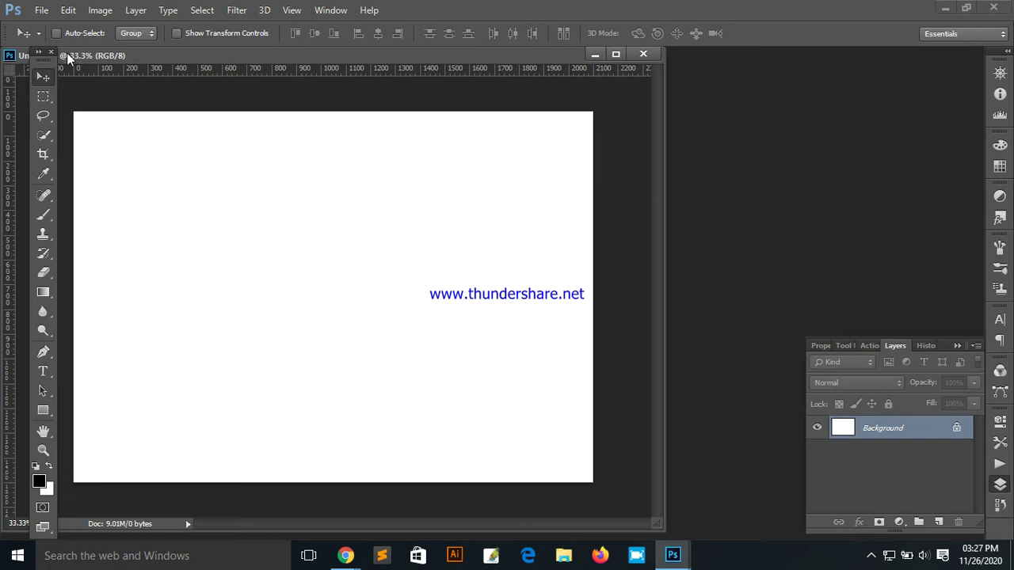
{"action": "left_click", "coordinate": [100, 11]}
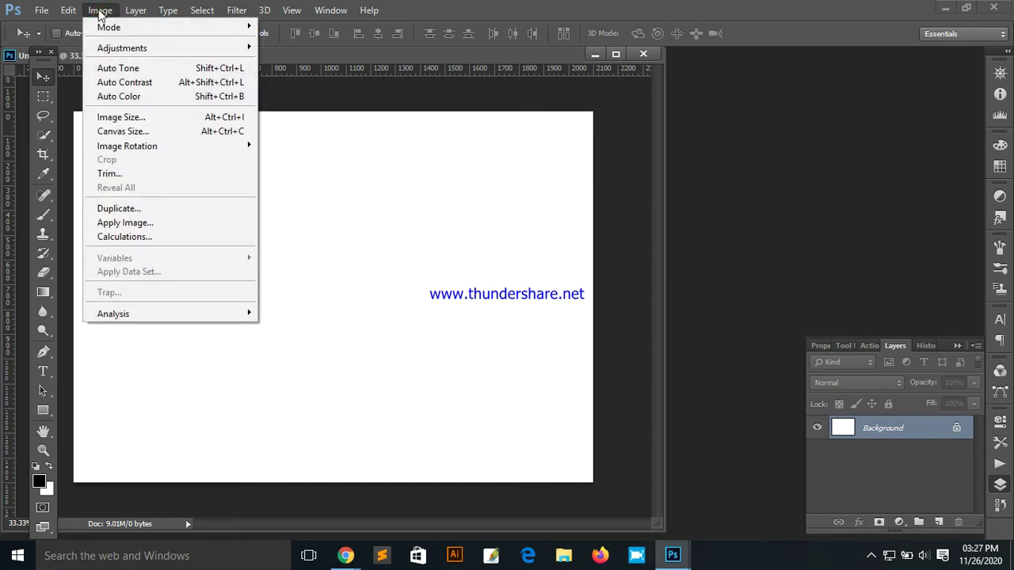
{"action": "mouse_move", "coordinate": [108, 27]}
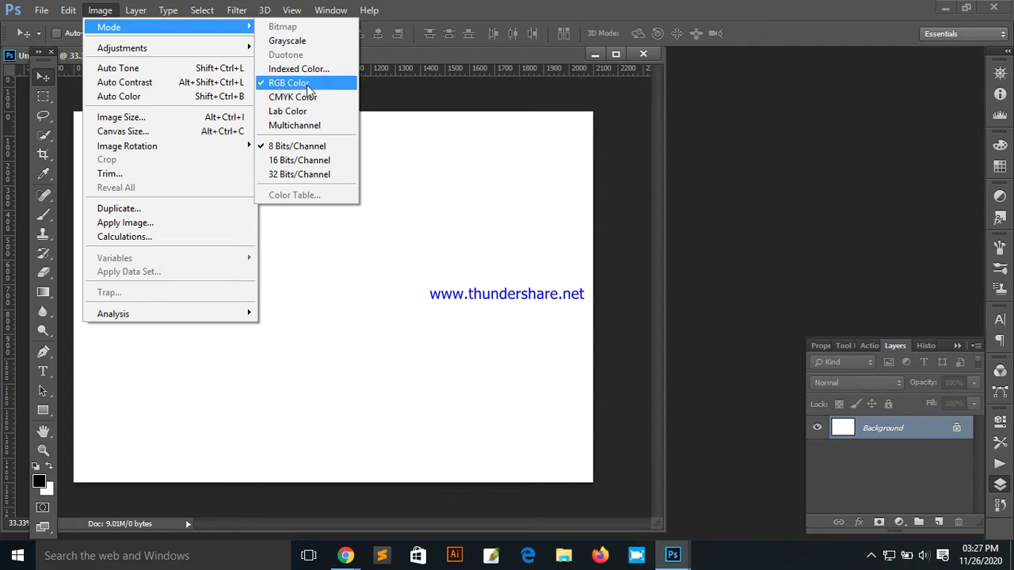
{"action": "left_click", "coordinate": [406, 135]}
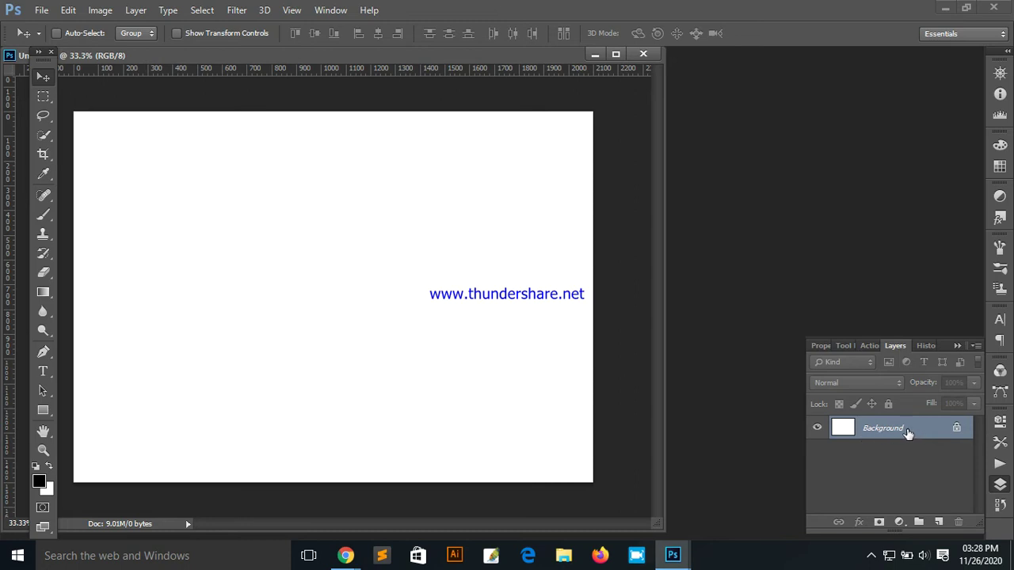
- Unlock Background into Layer 0, toggle Lock All on and off, and keep Normal blending
{"action": "left_click", "coordinate": [957, 428]}
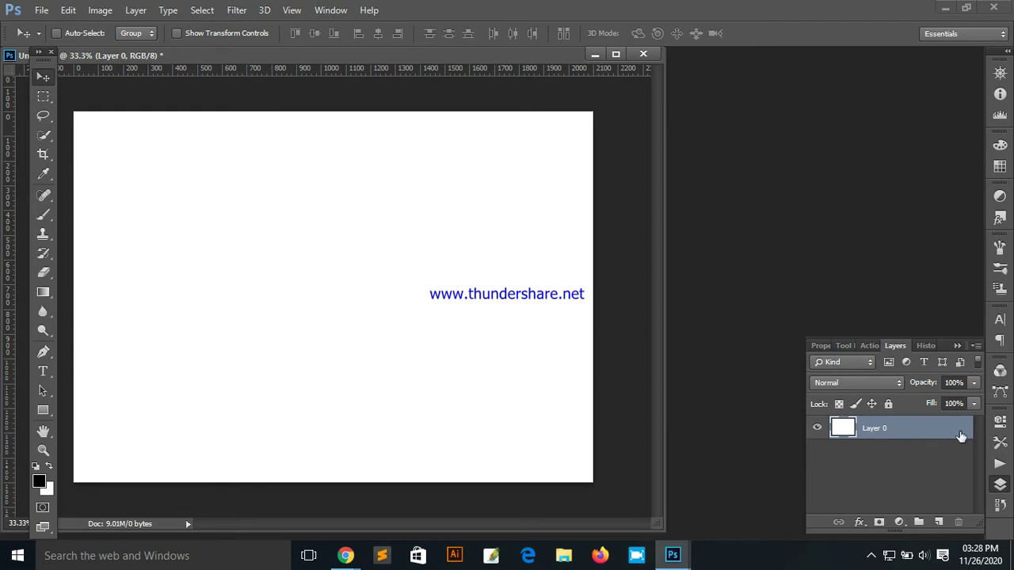
{"action": "left_click", "coordinate": [888, 405]}
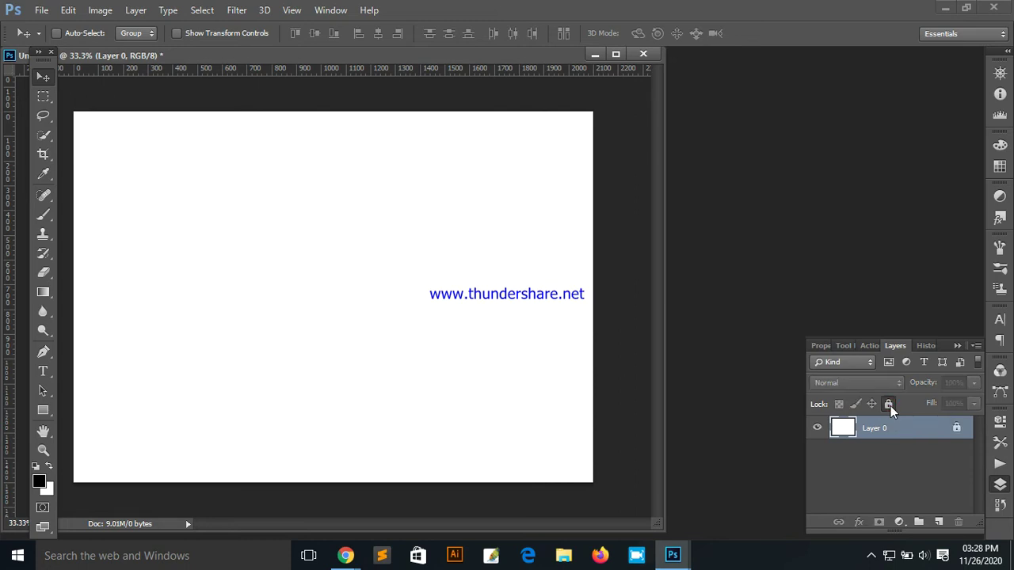
{"action": "left_click", "coordinate": [889, 405]}
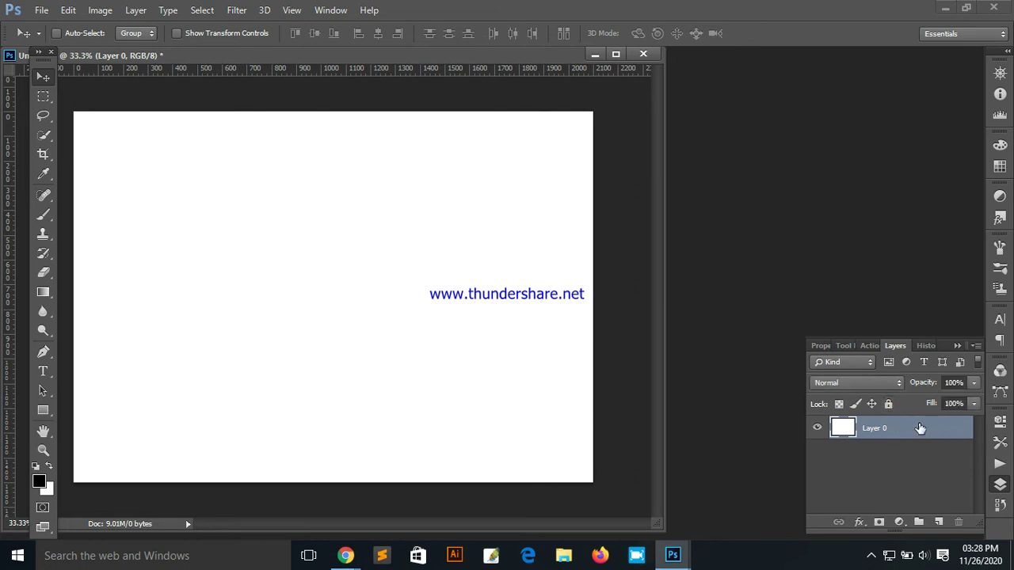
{"action": "left_click", "coordinate": [860, 384]}
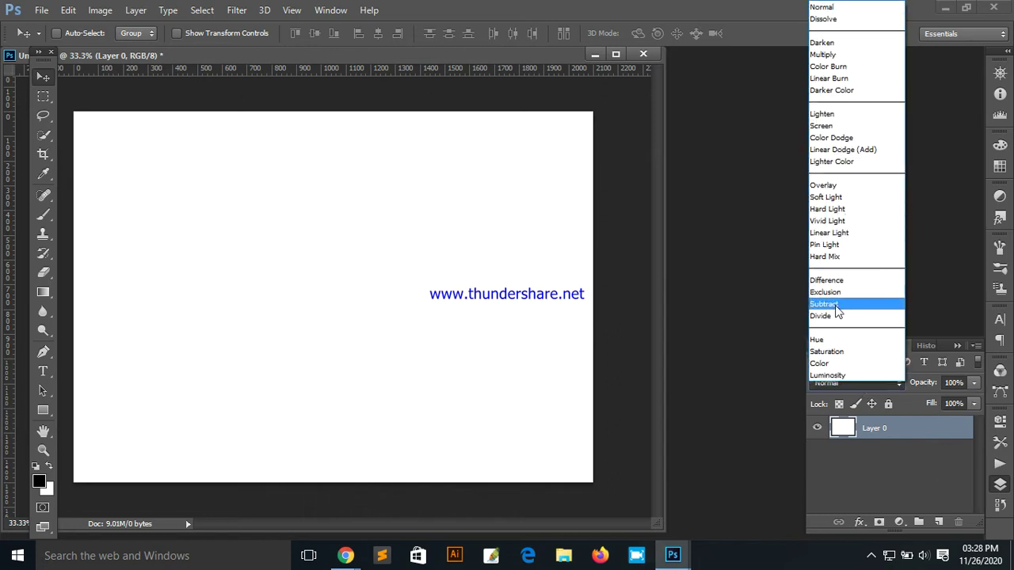
{"action": "left_click", "coordinate": [841, 387]}
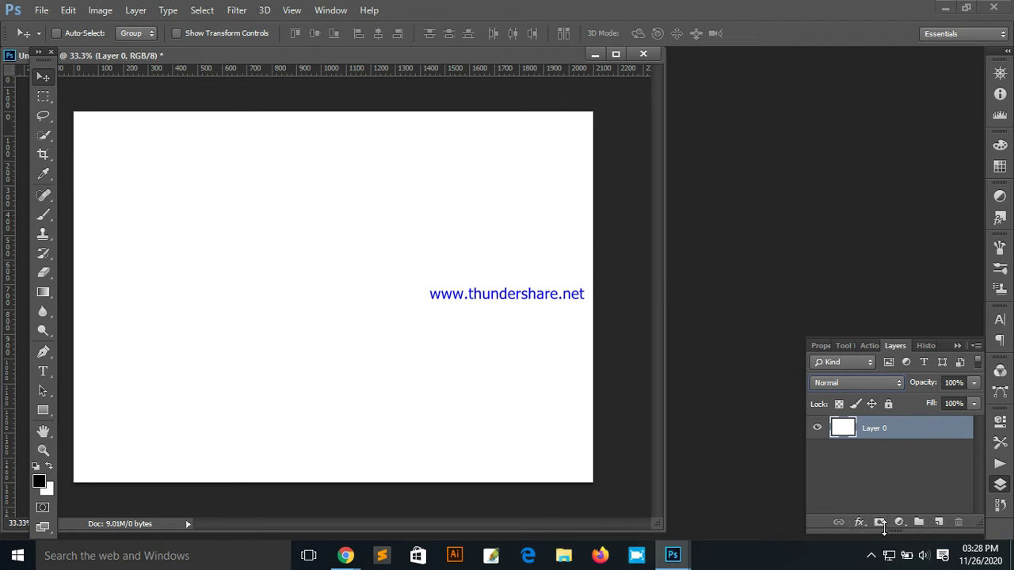
- Add Layer 1, hide and reshow Layer 0, and make Layer 1 active
{"action": "left_click", "coordinate": [938, 522]}
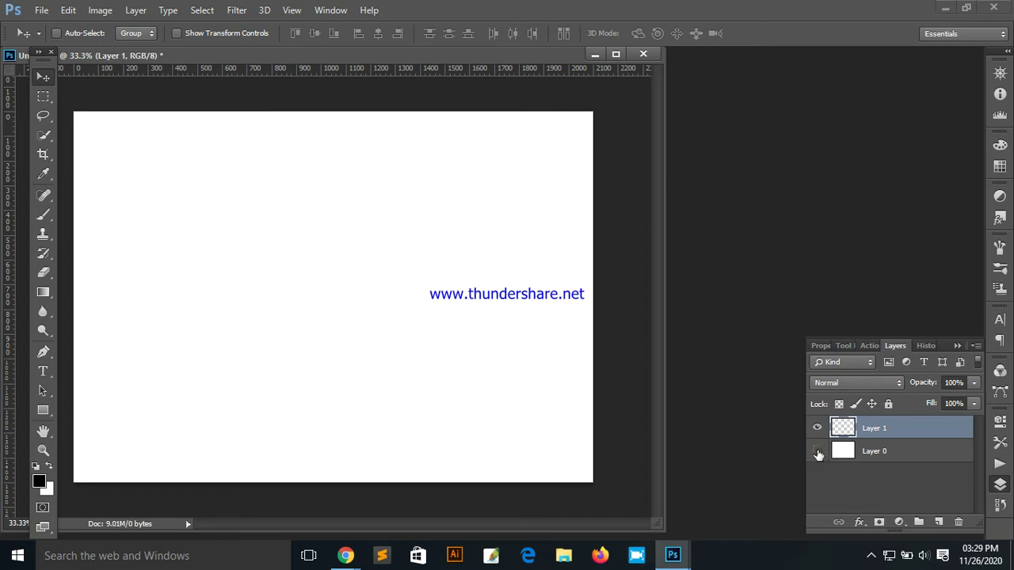
{"action": "left_click", "coordinate": [817, 452]}
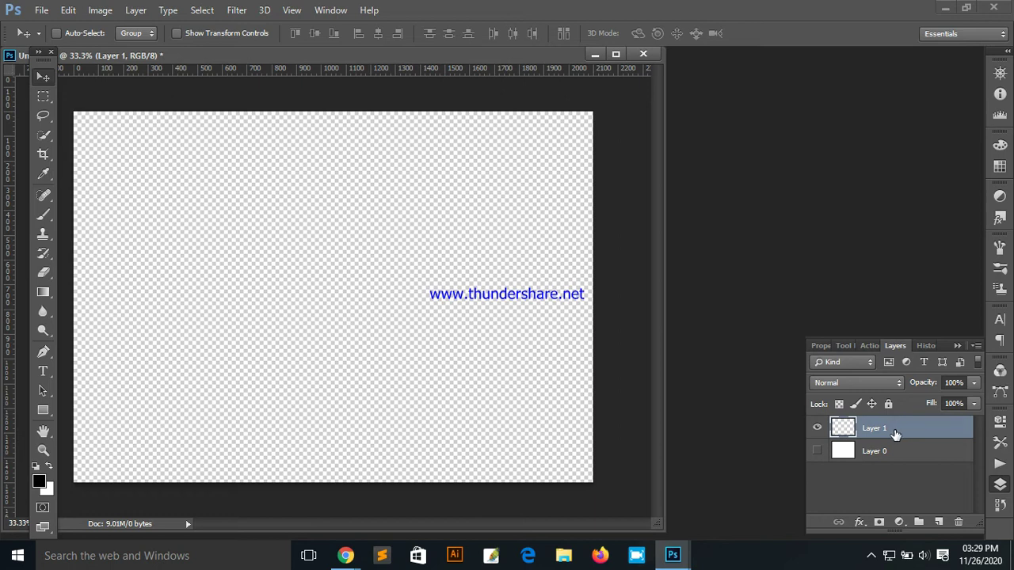
{"action": "left_click", "coordinate": [890, 449]}
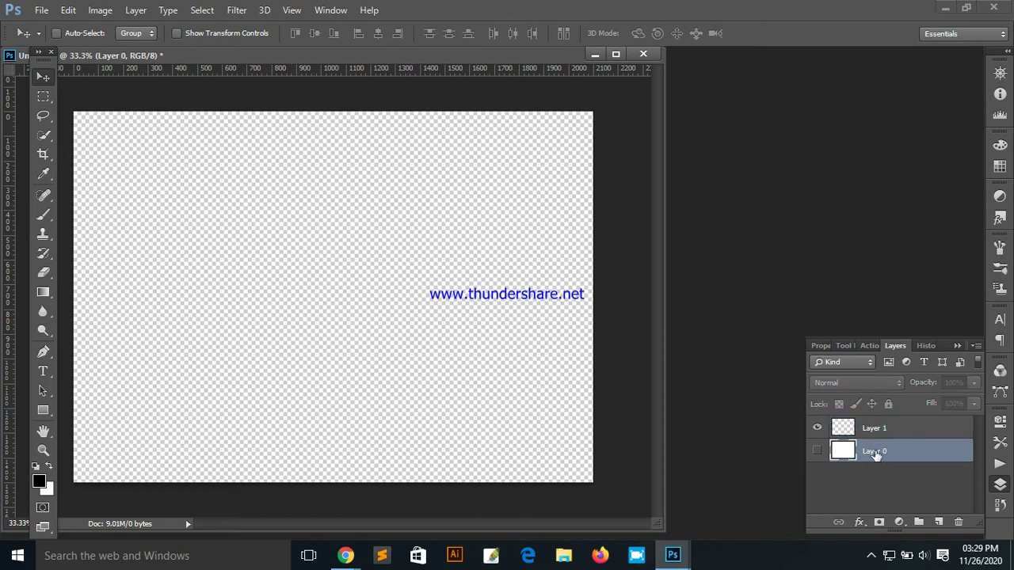
{"action": "left_click", "coordinate": [817, 452]}
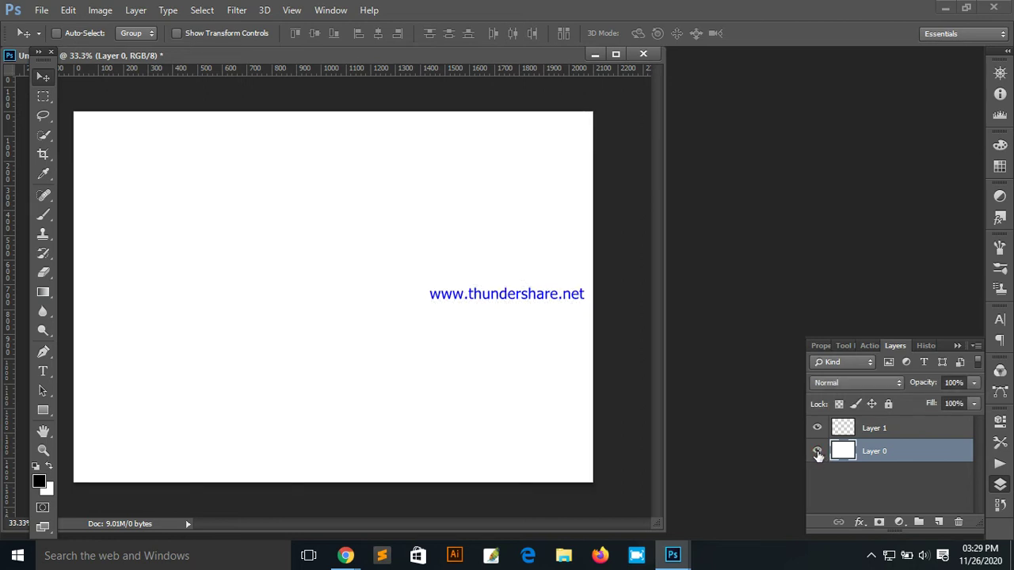
{"action": "left_click", "coordinate": [903, 428]}
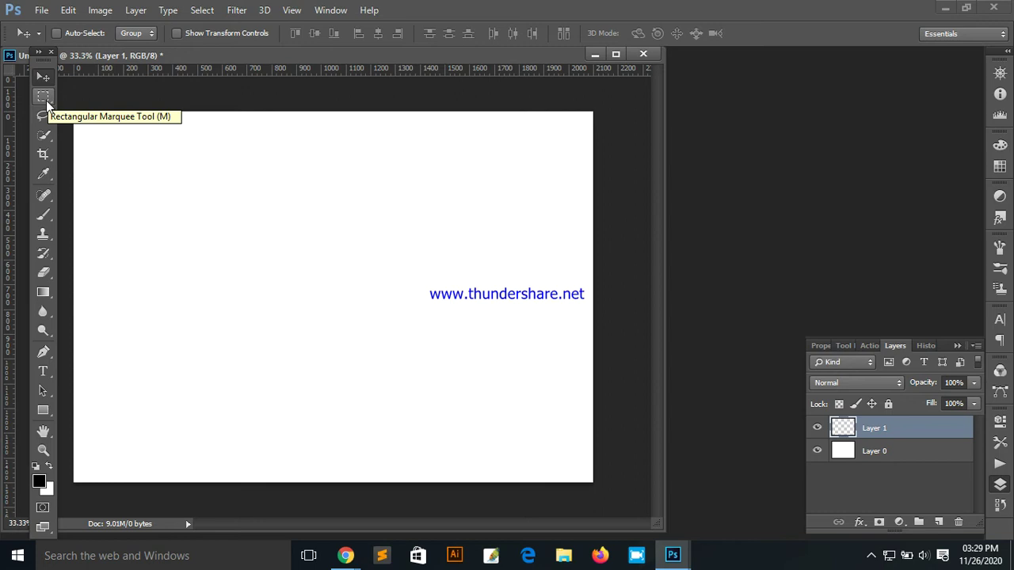
- Marquee a wide rectangle in Layer 1's upper-left and fill it with black foreground colour
{"action": "left_click", "coordinate": [45, 100]}
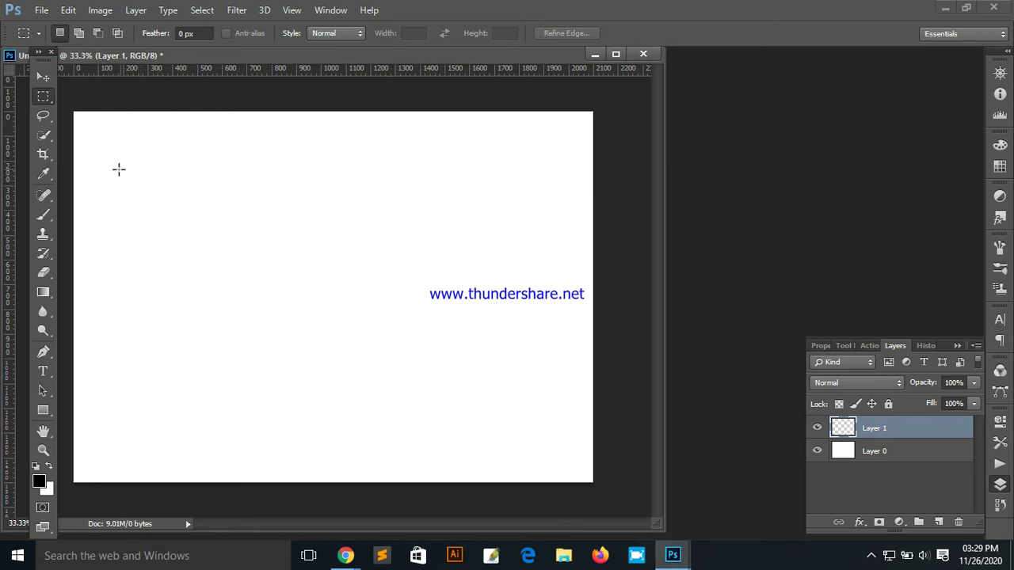
{"action": "left_click_drag", "start_coordinate": [115, 164], "coordinate": [487, 322]}
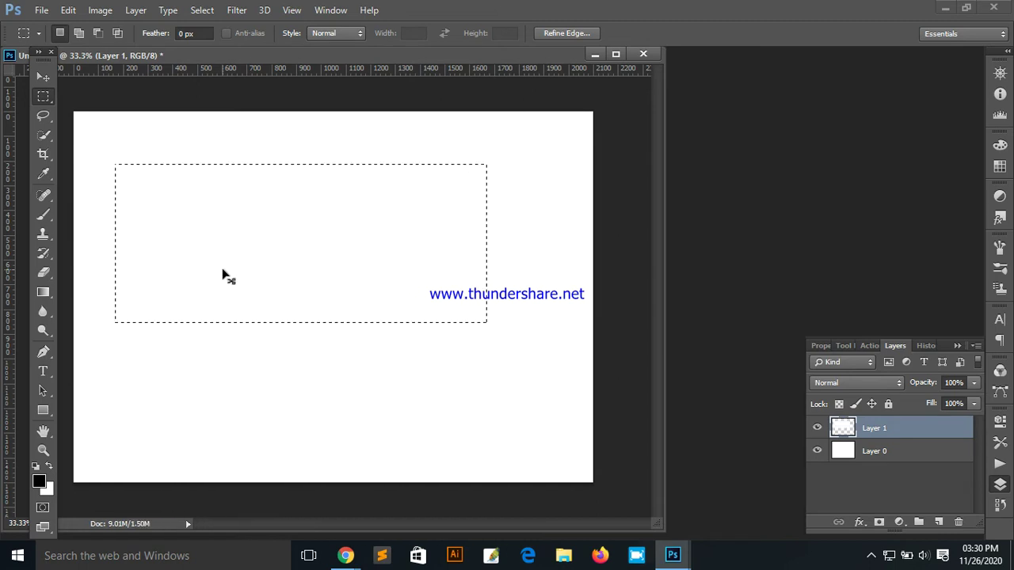
{"action": "key", "text": "alt+BackSpace"}
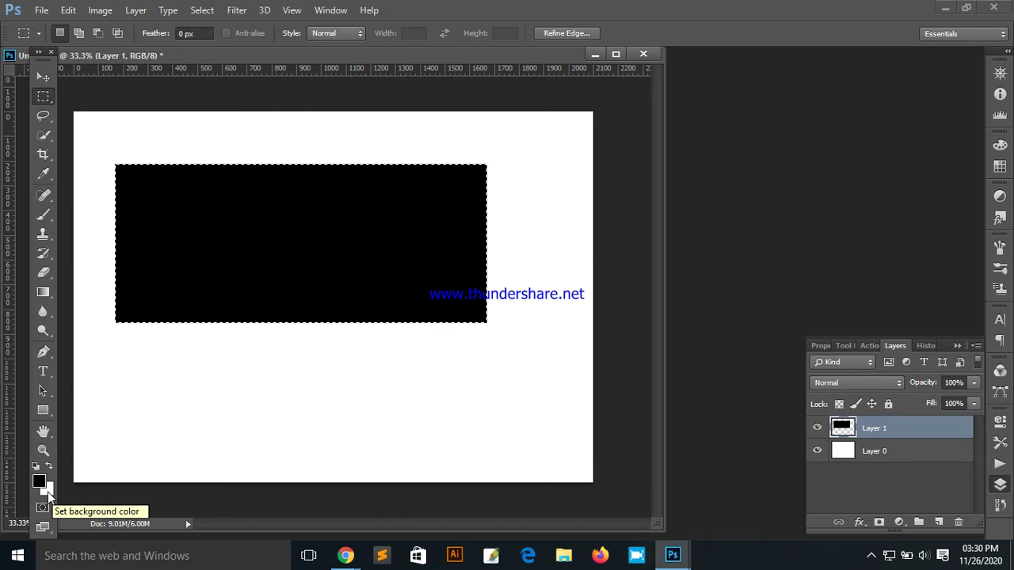
{"action": "left_click", "coordinate": [47, 491]}
- Set the background colour to red ff2a2a, fill the rectangle with it, then deselect
{"action": "left_click", "coordinate": [473, 133]}
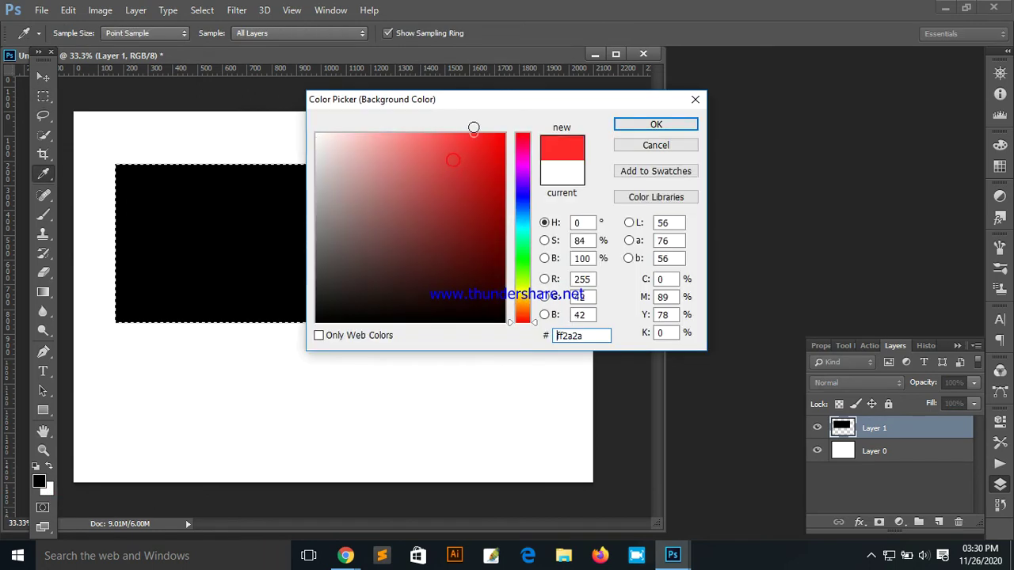
{"action": "left_click", "coordinate": [660, 126]}
{"action": "key", "text": "m"}
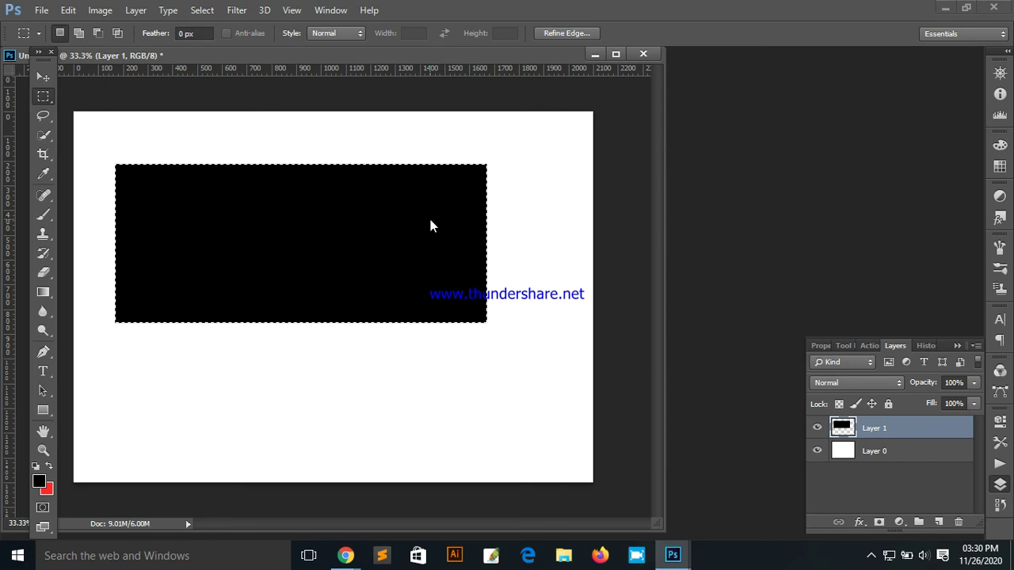
{"action": "key", "text": "ctrl+BackSpace"}
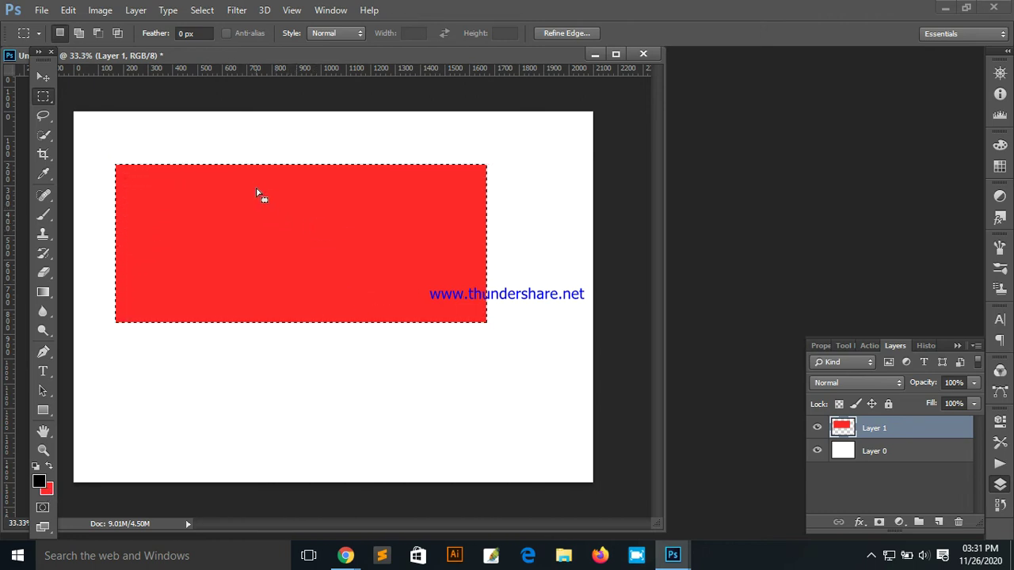
{"action": "right_click", "coordinate": [50, 100]}
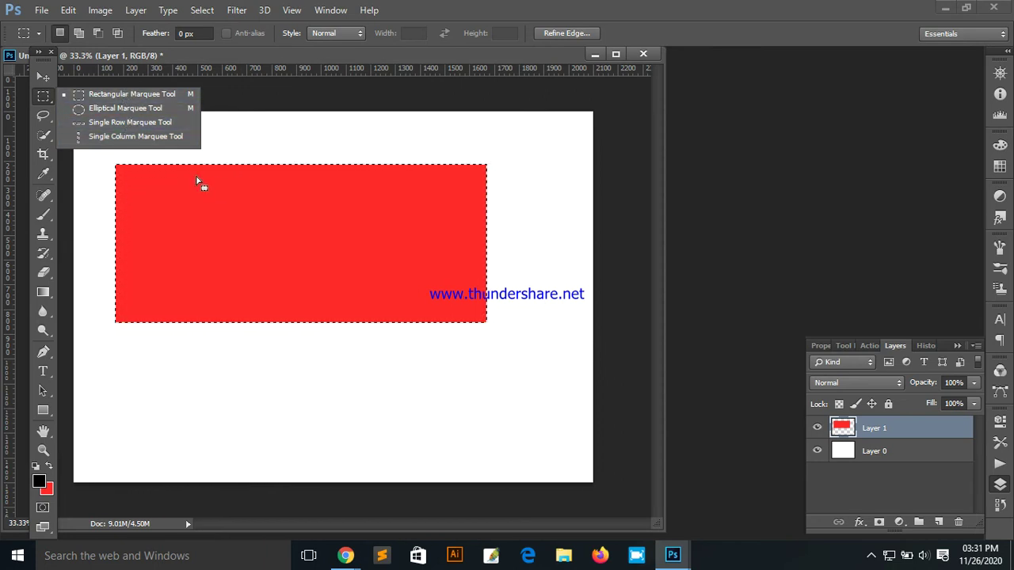
{"action": "left_click", "coordinate": [279, 139]}
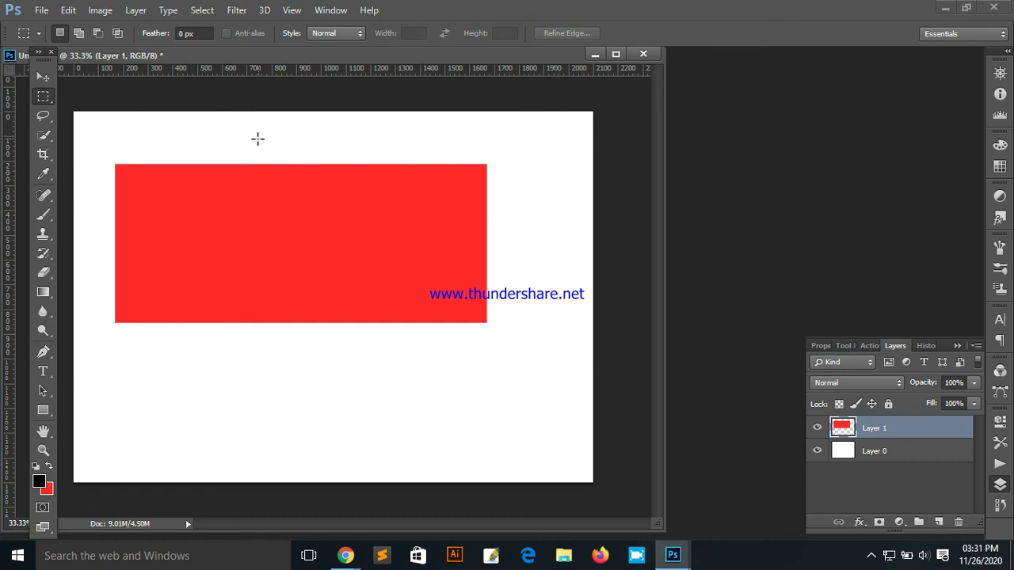
- Bring up the Open dialog and browse the Desktop in Large icons view
{"action": "left_click", "coordinate": [42, 12]}
{"action": "left_click", "coordinate": [269, 69]}
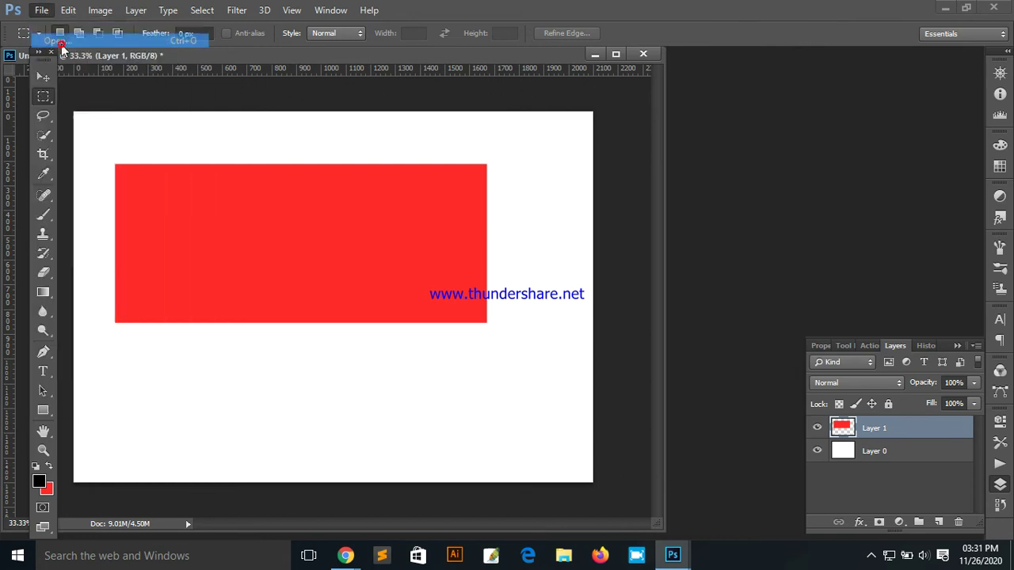
{"action": "key", "text": "ctrl+o"}
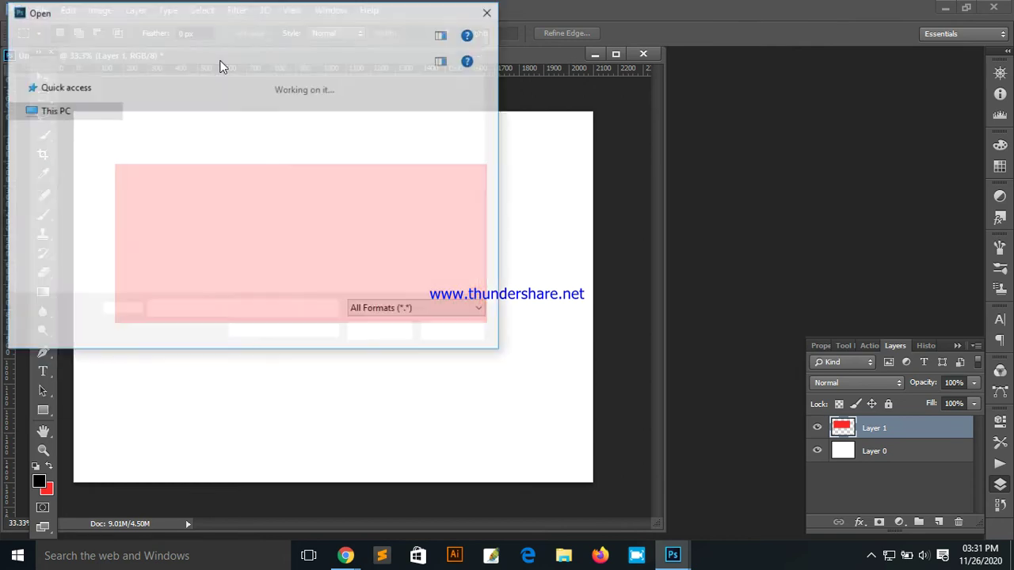
{"action": "scroll", "coordinate": [88, 218], "scroll_direction": "down", "scroll_amount": 5}
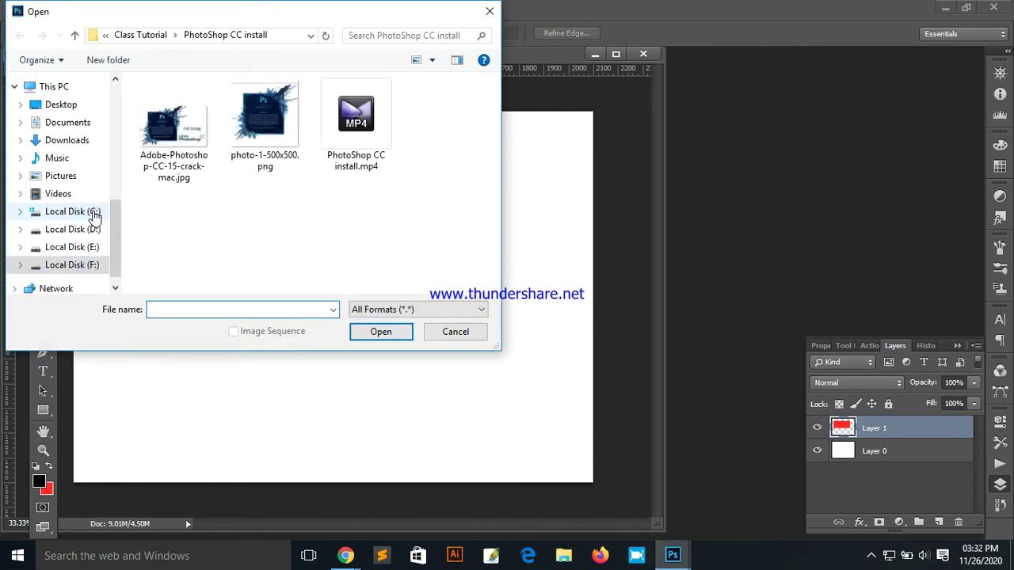
{"action": "left_click", "coordinate": [62, 104]}
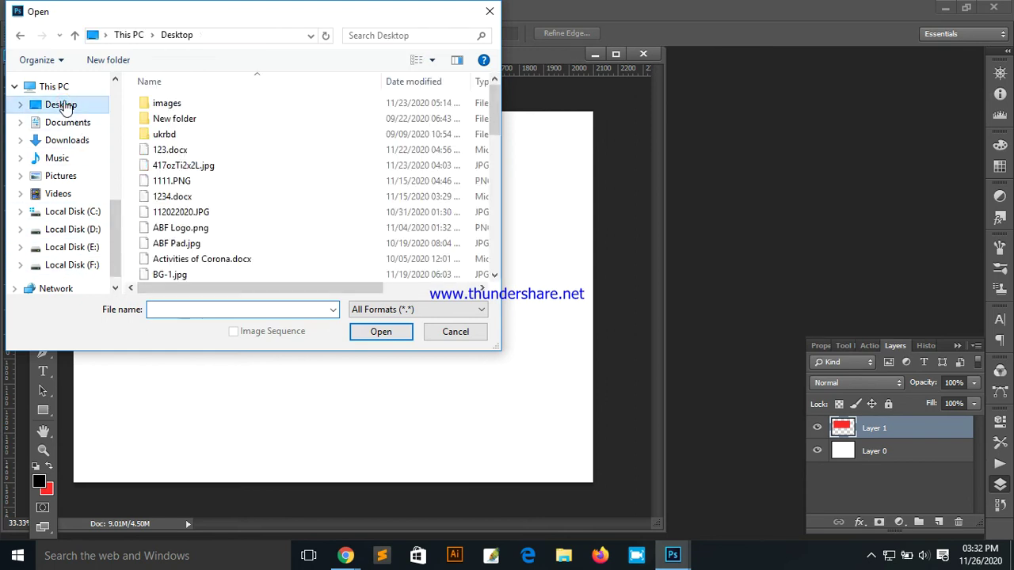
{"action": "left_click", "coordinate": [431, 60]}
{"action": "left_click", "coordinate": [476, 45]}
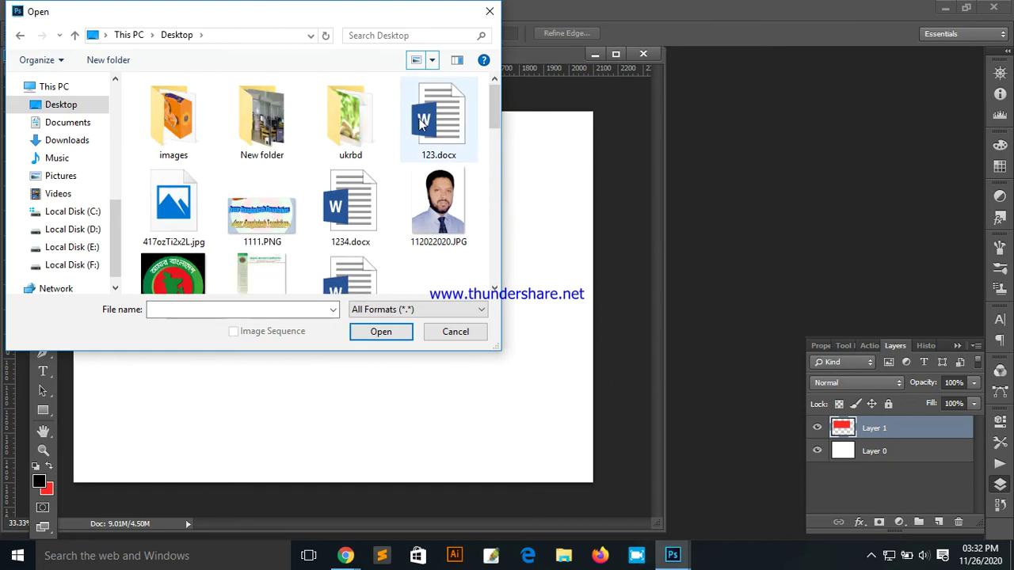
- Open supermarket_chains.jpg from the Desktop's ukrbd folder
{"action": "double_click", "coordinate": [362, 129]}
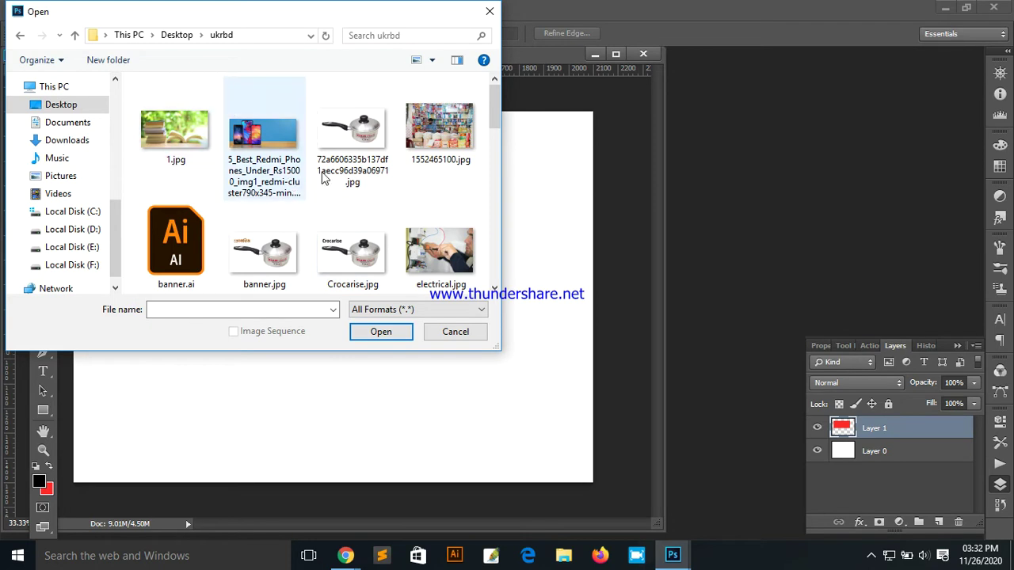
{"action": "scroll", "coordinate": [351, 199], "scroll_direction": "down", "scroll_amount": 2}
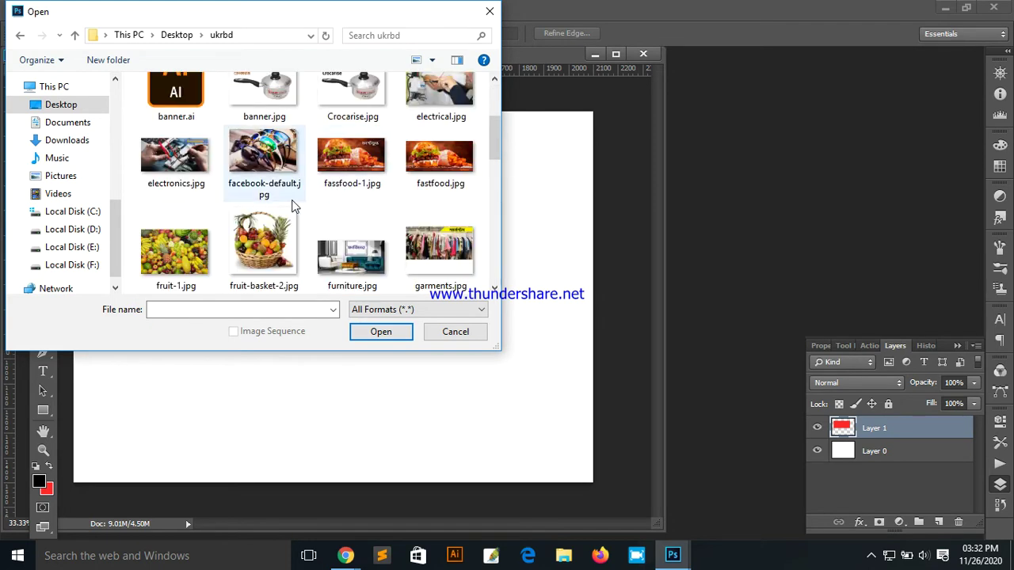
{"action": "scroll", "coordinate": [404, 209], "scroll_direction": "down", "scroll_amount": 1}
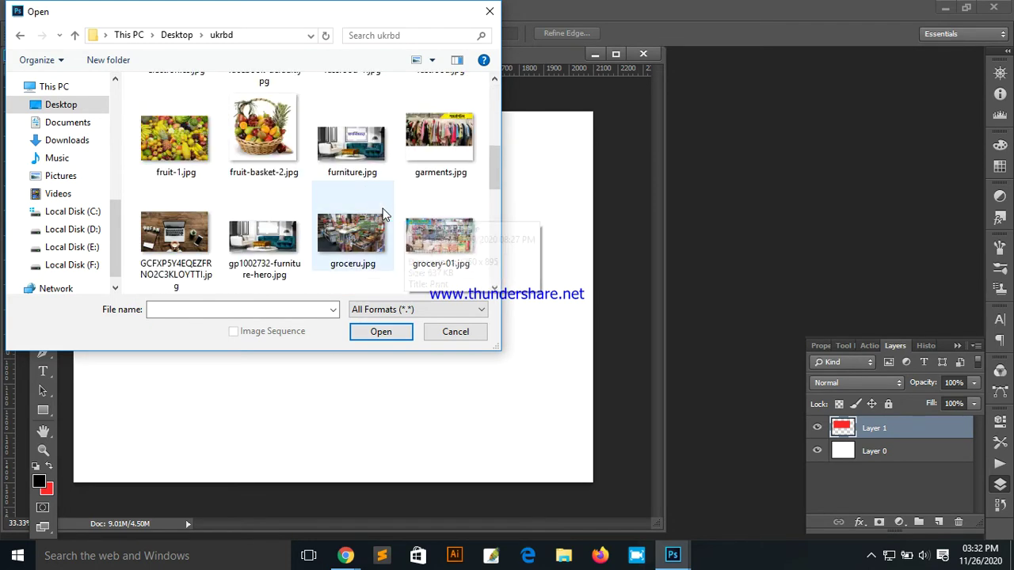
{"action": "scroll", "coordinate": [382, 259], "scroll_direction": "down", "scroll_amount": 3}
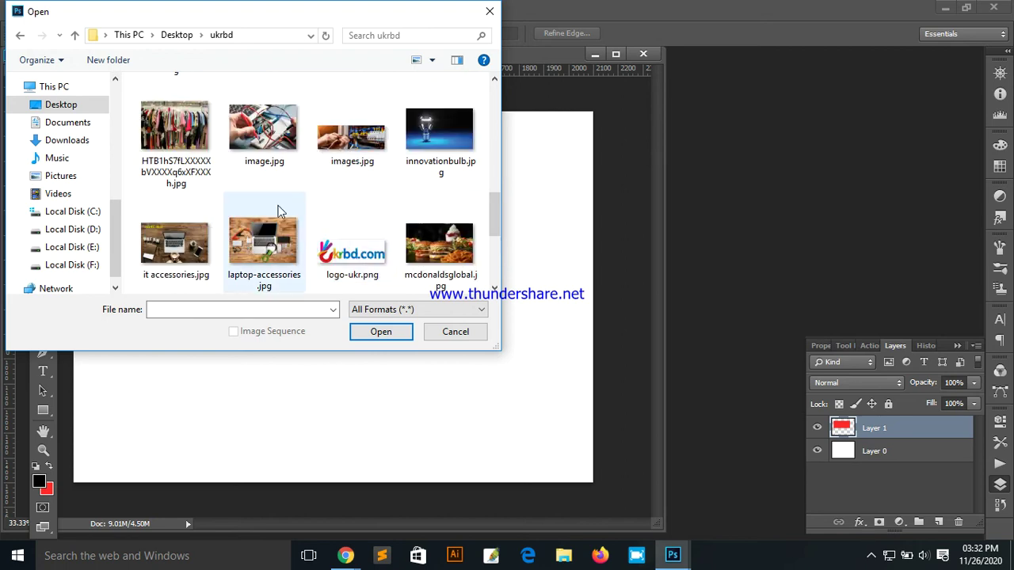
{"action": "left_click", "coordinate": [281, 139]}
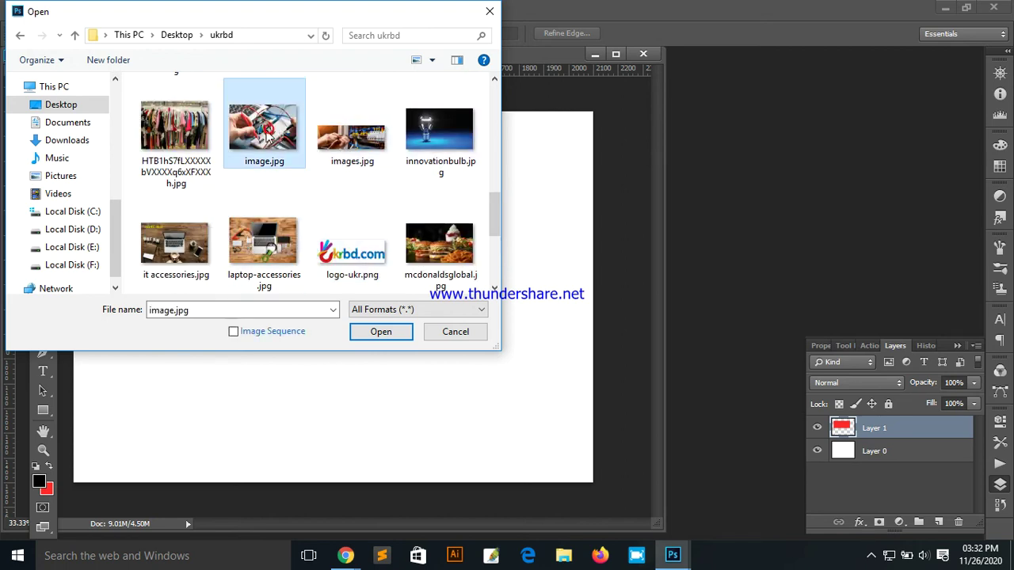
{"action": "scroll", "coordinate": [411, 219], "scroll_direction": "down", "scroll_amount": 1}
{"action": "scroll", "coordinate": [411, 219], "scroll_direction": "down", "scroll_amount": 1}
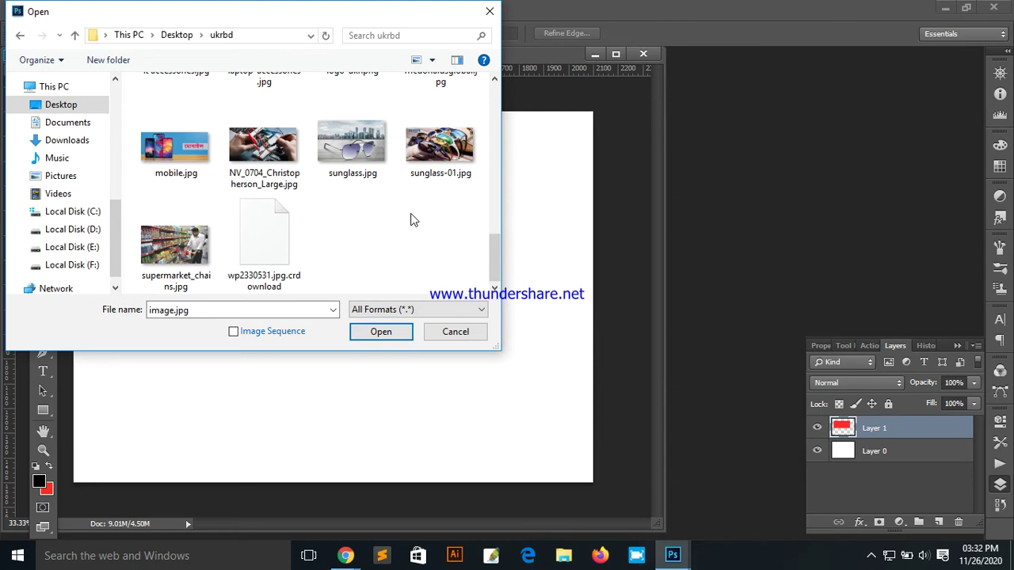
{"action": "left_click", "coordinate": [175, 245]}
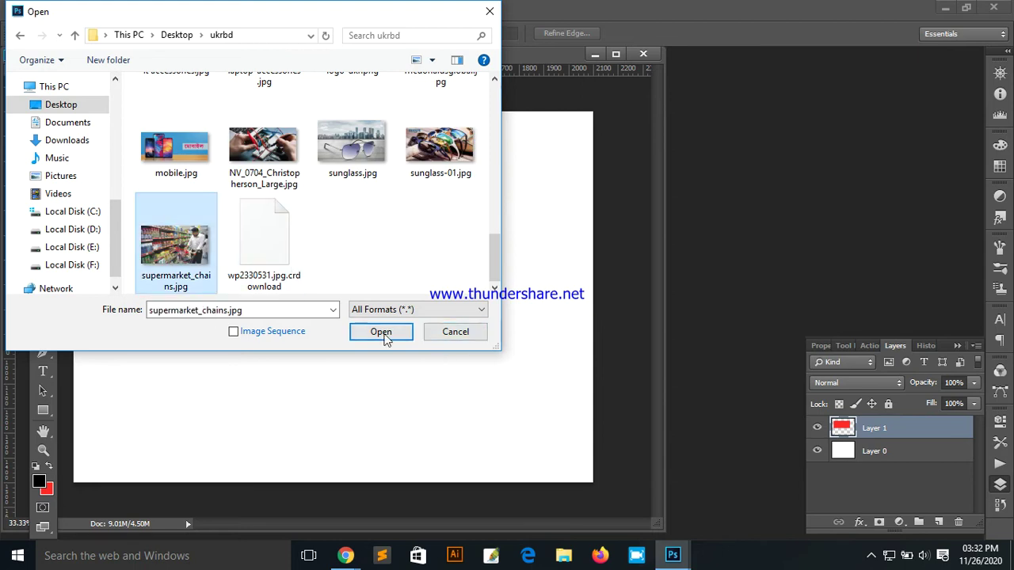
{"action": "left_click", "coordinate": [381, 331]}
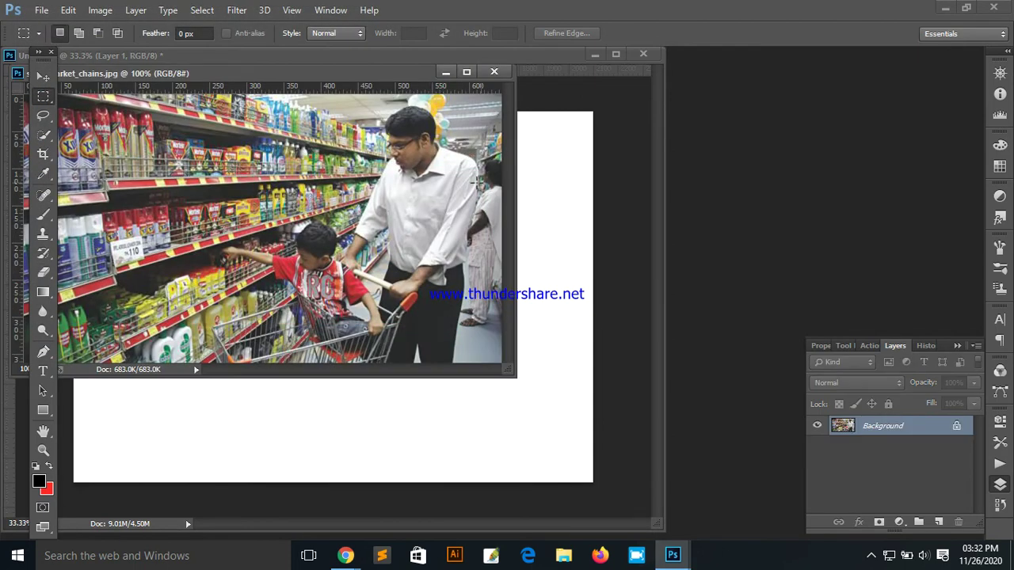
- Tuck away Untitled-1, enlarge the photo window, and marquee the man with cart at 318 × 343 px
{"action": "left_click", "coordinate": [276, 61]}
{"action": "left_click_drag", "start_coordinate": [469, 77], "coordinate": [550, 129]}
{"action": "left_click", "coordinate": [357, 78]}
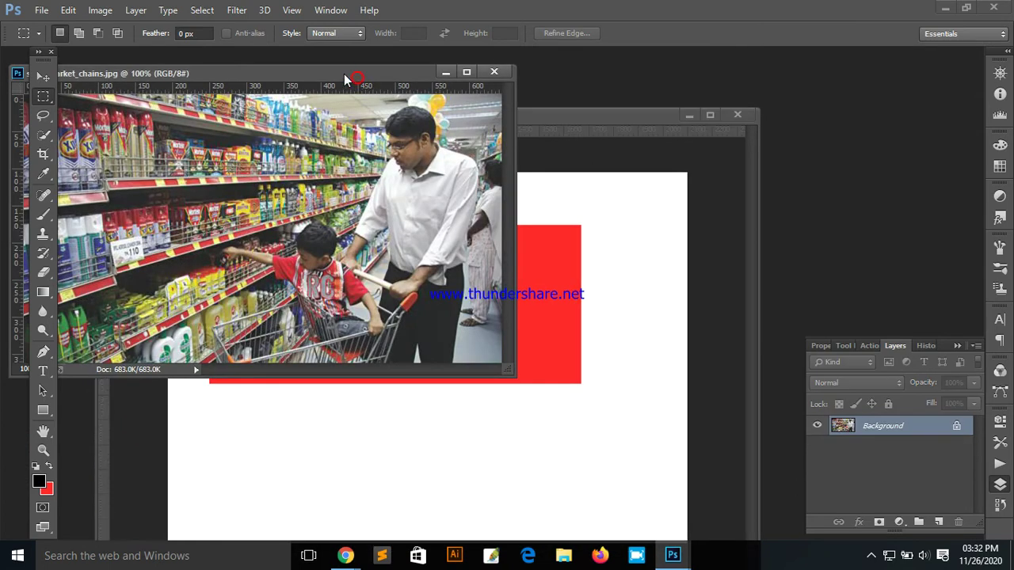
{"action": "left_click", "coordinate": [690, 115]}
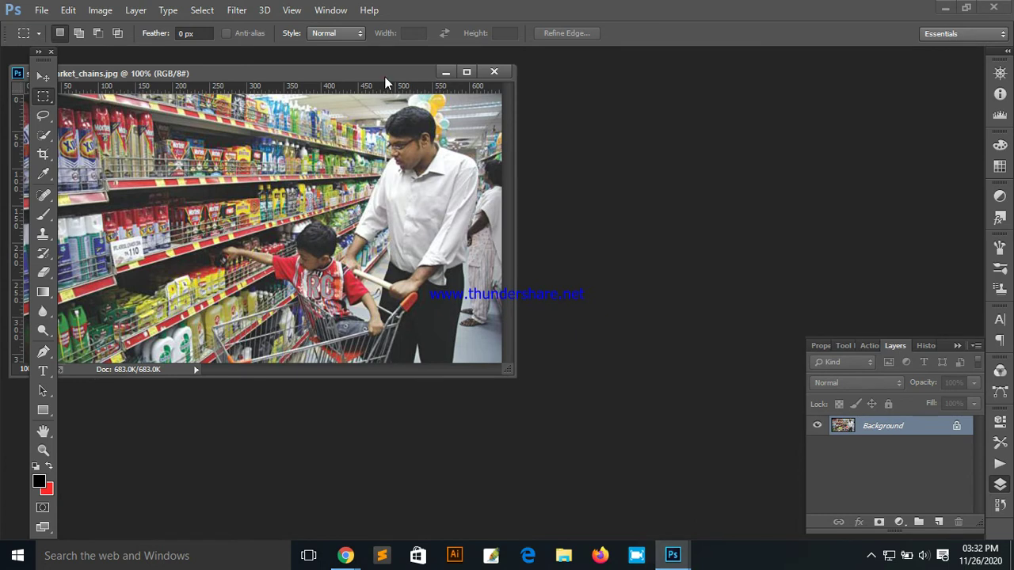
{"action": "left_click_drag", "start_coordinate": [384, 76], "coordinate": [451, 74]}
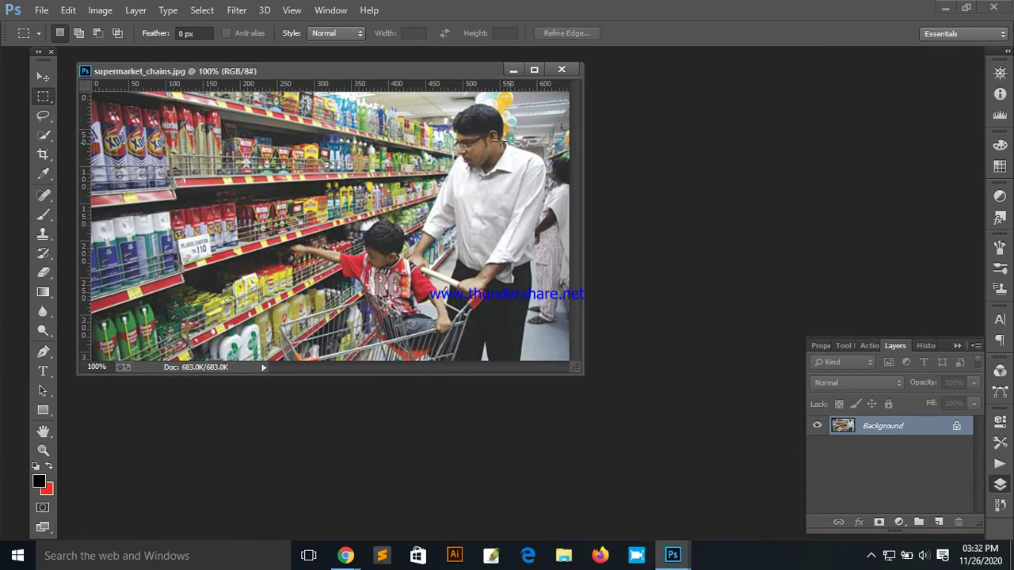
{"action": "left_click_drag", "start_coordinate": [576, 368], "coordinate": [652, 431]}
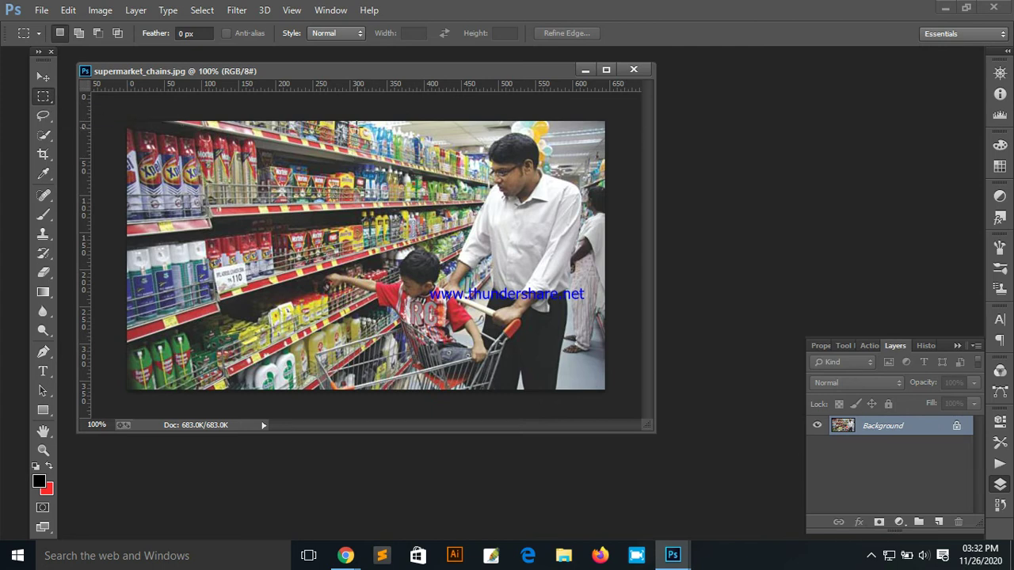
{"action": "left_click_drag", "start_coordinate": [358, 126], "coordinate": [593, 383]}
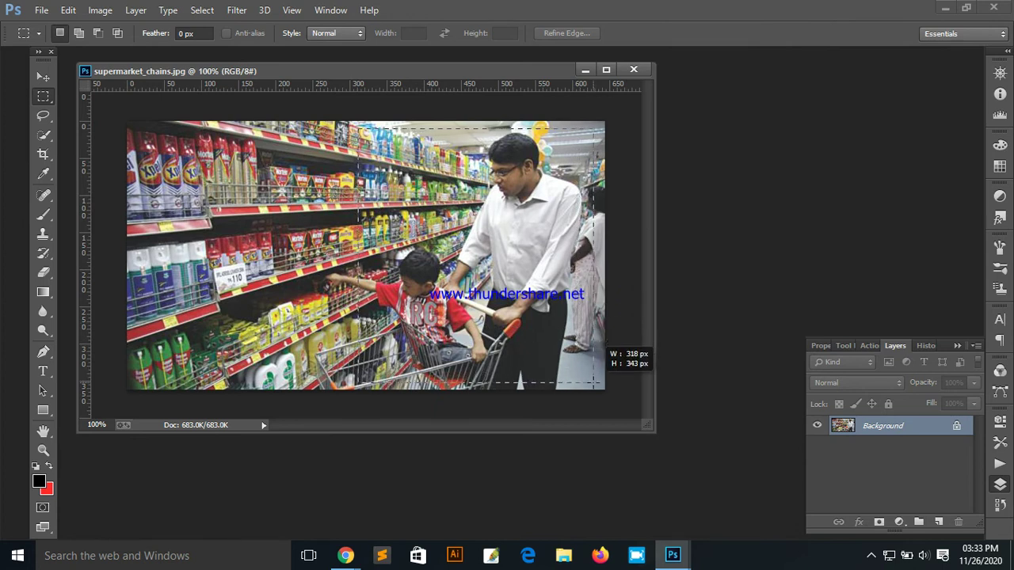
{"action": "left_click_drag", "start_coordinate": [593, 383], "coordinate": [593, 384]}
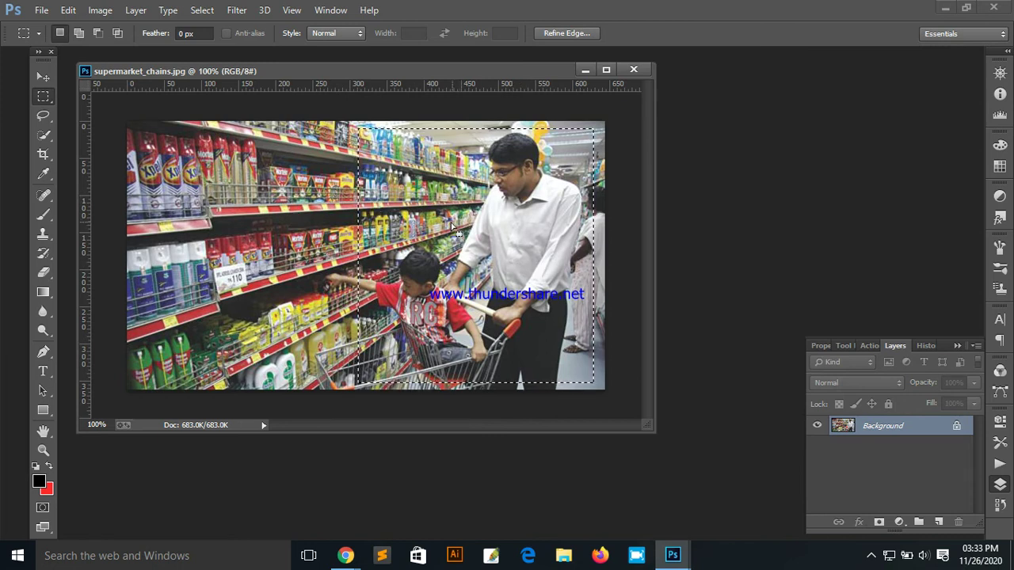
{"action": "left_click", "coordinate": [69, 12]}
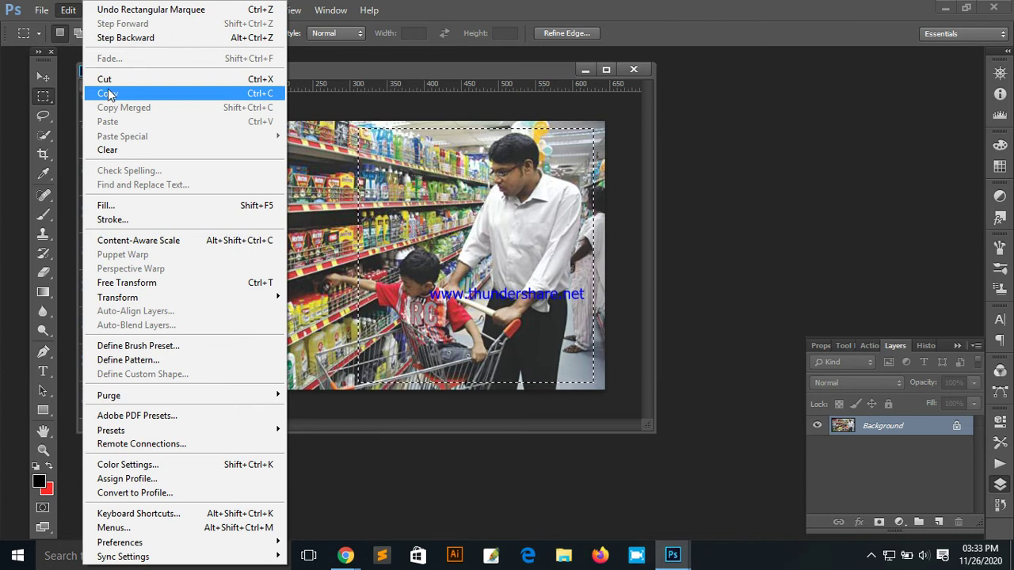
{"action": "left_click", "coordinate": [346, 555]}
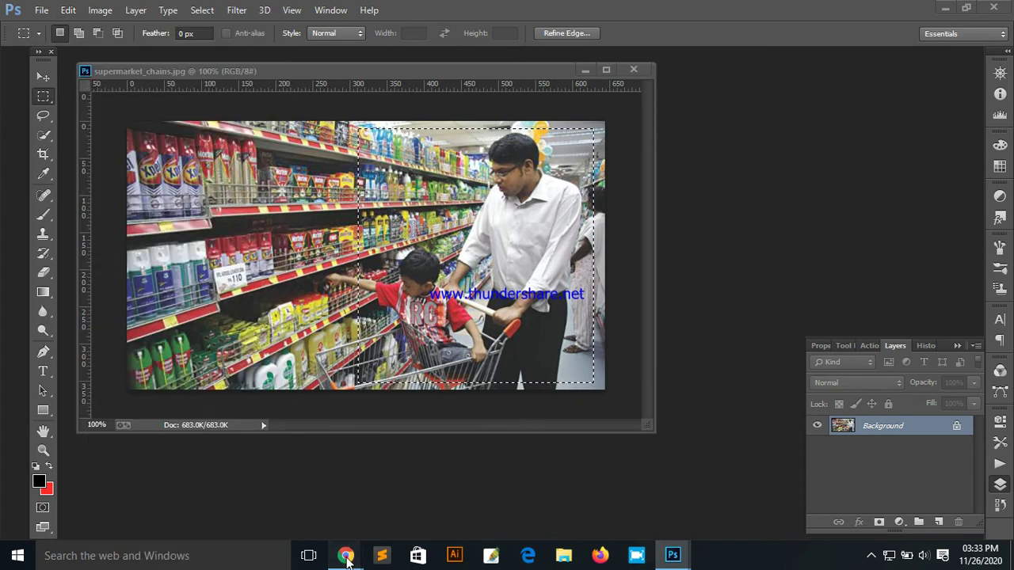
{"action": "left_click", "coordinate": [325, 536]}
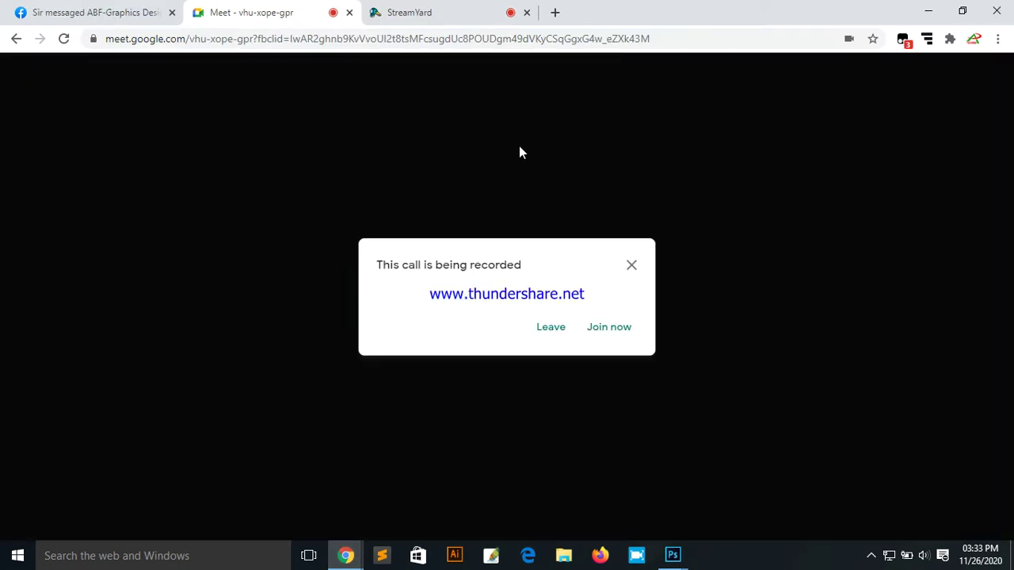
- Join the Meet call, share the entire screen, then minimize the Meet window
{"action": "left_click", "coordinate": [615, 333]}
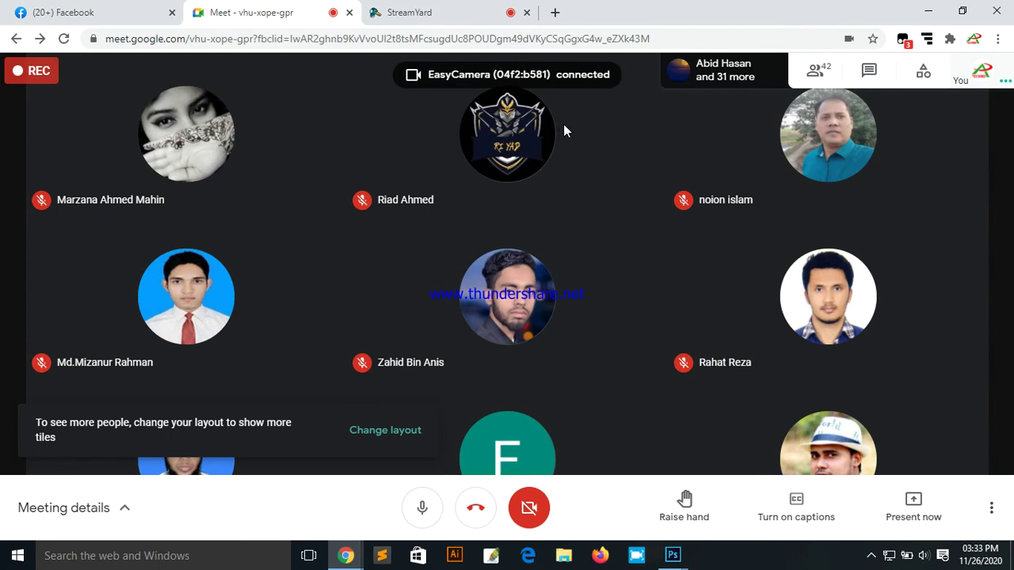
{"action": "left_click", "coordinate": [913, 507]}
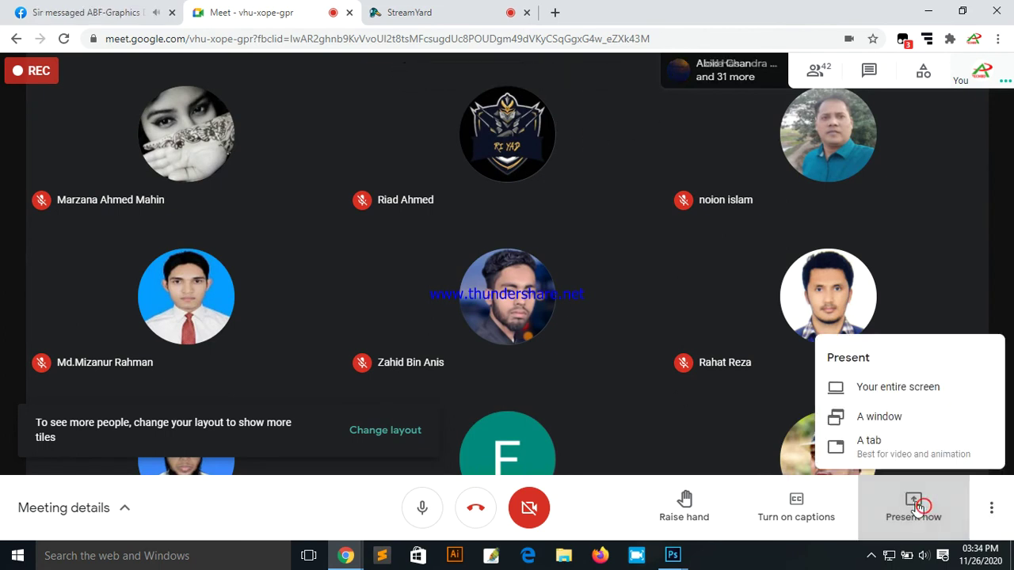
{"action": "left_click", "coordinate": [908, 377]}
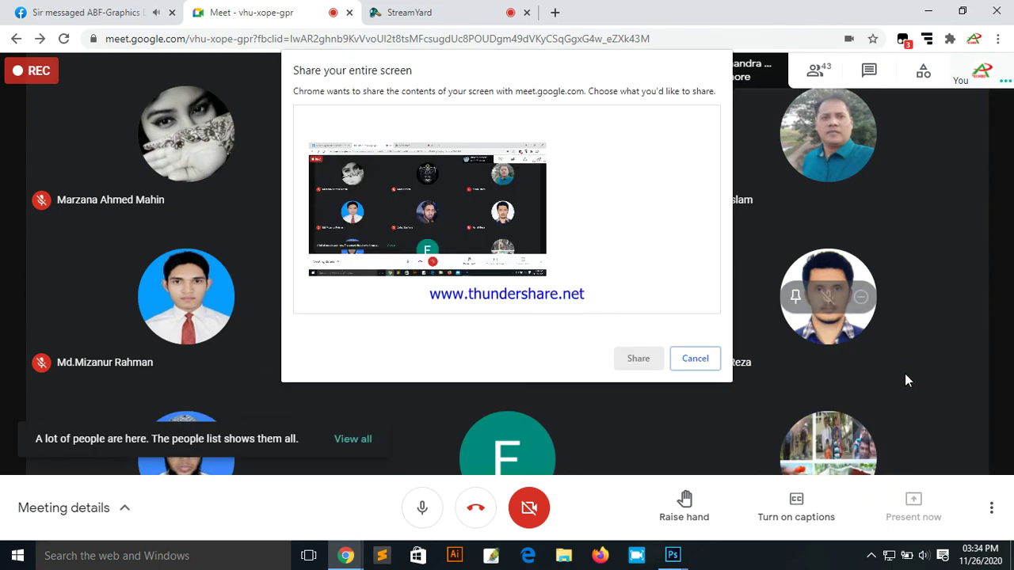
{"action": "left_click", "coordinate": [639, 358]}
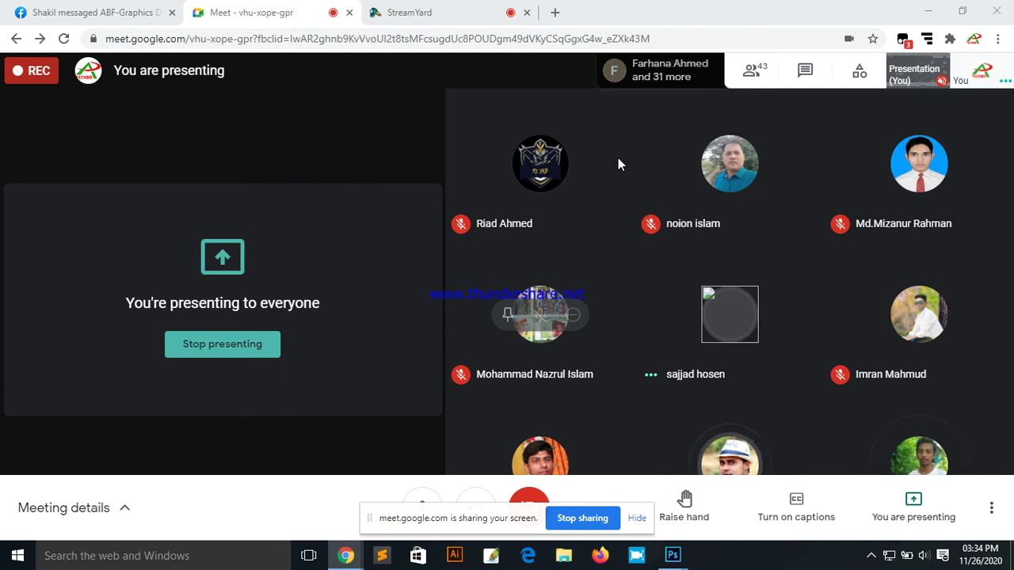
{"action": "left_click", "coordinate": [929, 14]}
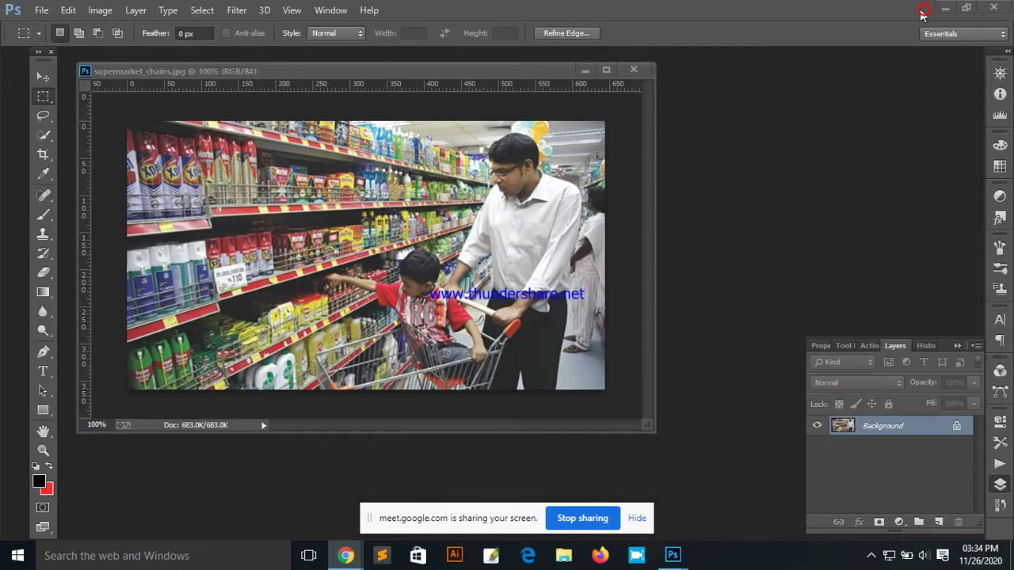
- Close supermarket_chains.jpg and open innovationbulb.jpg from ukrbd as a new document
{"action": "left_click", "coordinate": [634, 71]}
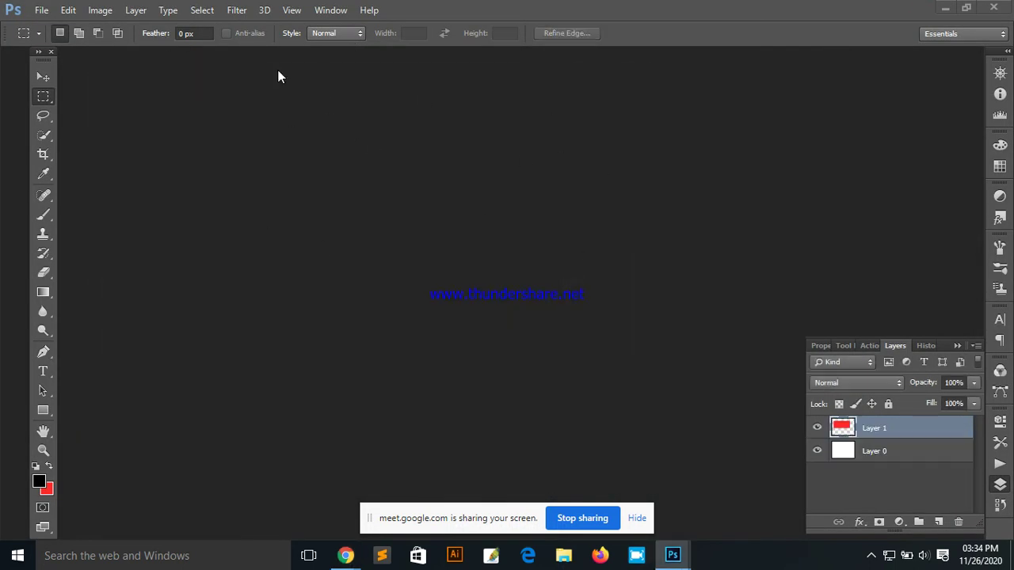
{"action": "left_click", "coordinate": [39, 10]}
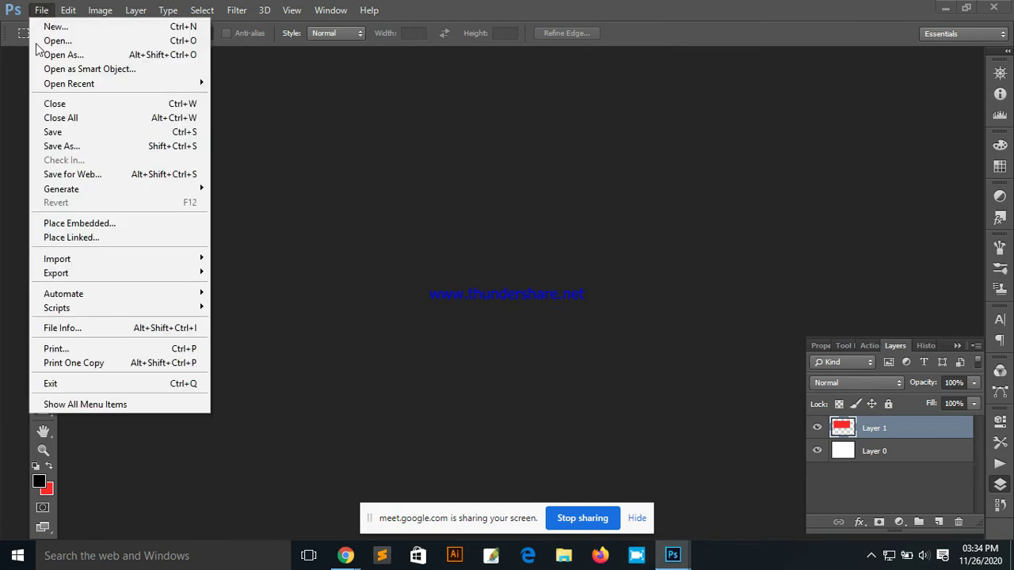
{"action": "left_click", "coordinate": [48, 39]}
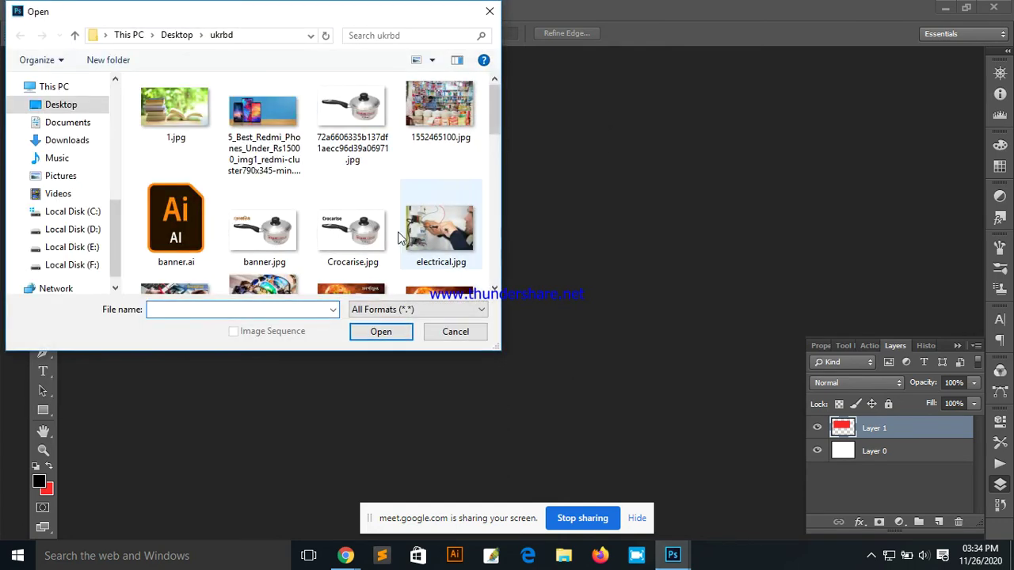
{"action": "scroll", "coordinate": [424, 218], "scroll_direction": "down", "scroll_amount": 2}
{"action": "scroll", "coordinate": [428, 230], "scroll_direction": "down", "scroll_amount": 3}
{"action": "scroll", "coordinate": [439, 248], "scroll_direction": "down", "scroll_amount": 3}
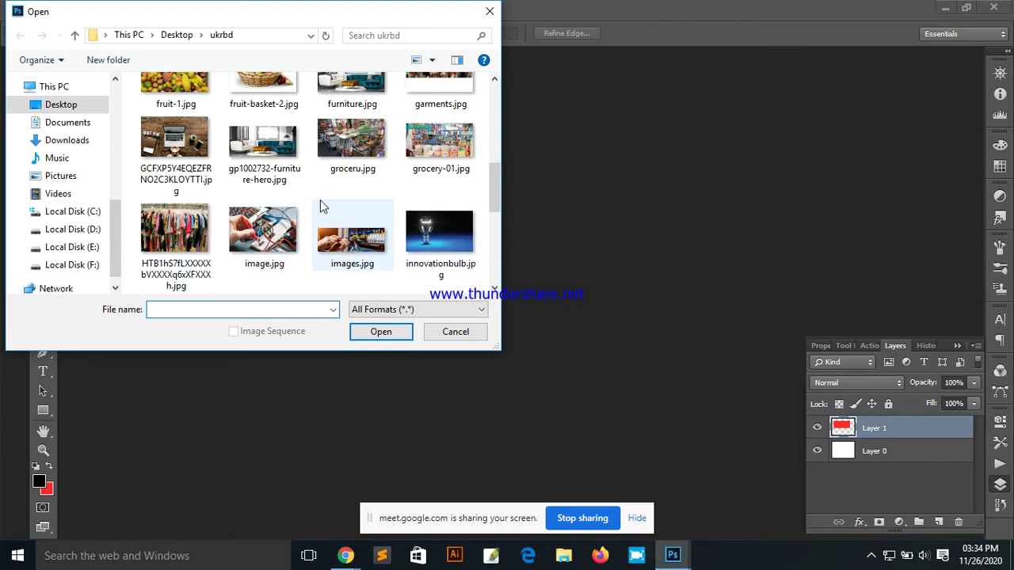
{"action": "left_click", "coordinate": [440, 234]}
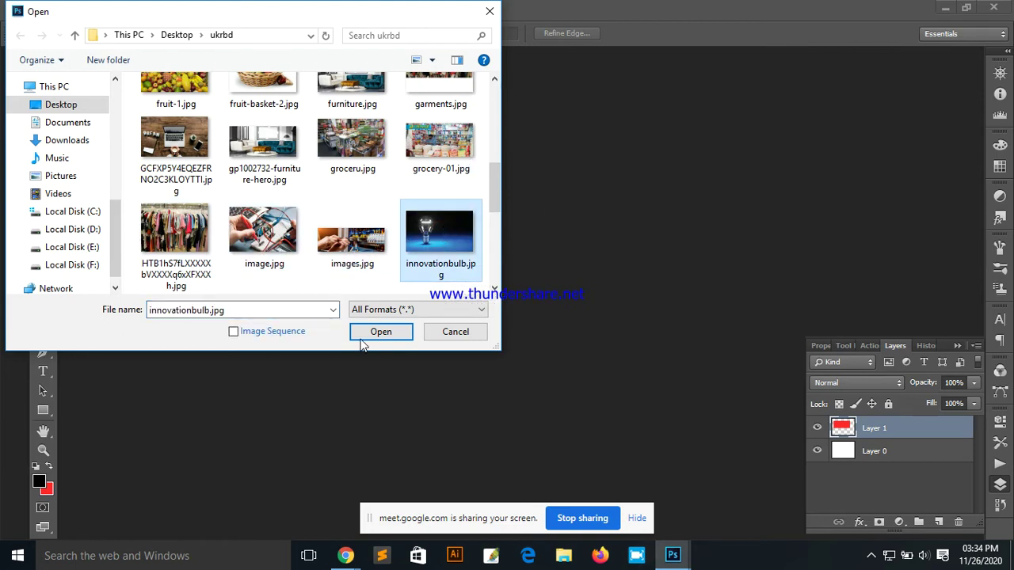
{"action": "left_click", "coordinate": [390, 332]}
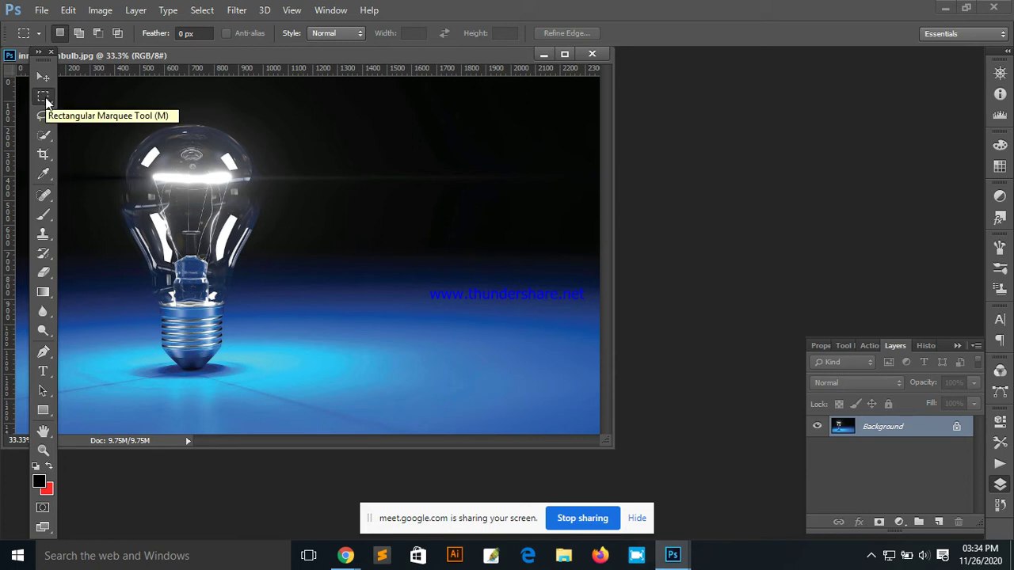
- Drag a rectangular marquee of about 678 × 1086 px around the whole light bulb
{"action": "left_click", "coordinate": [45, 98]}
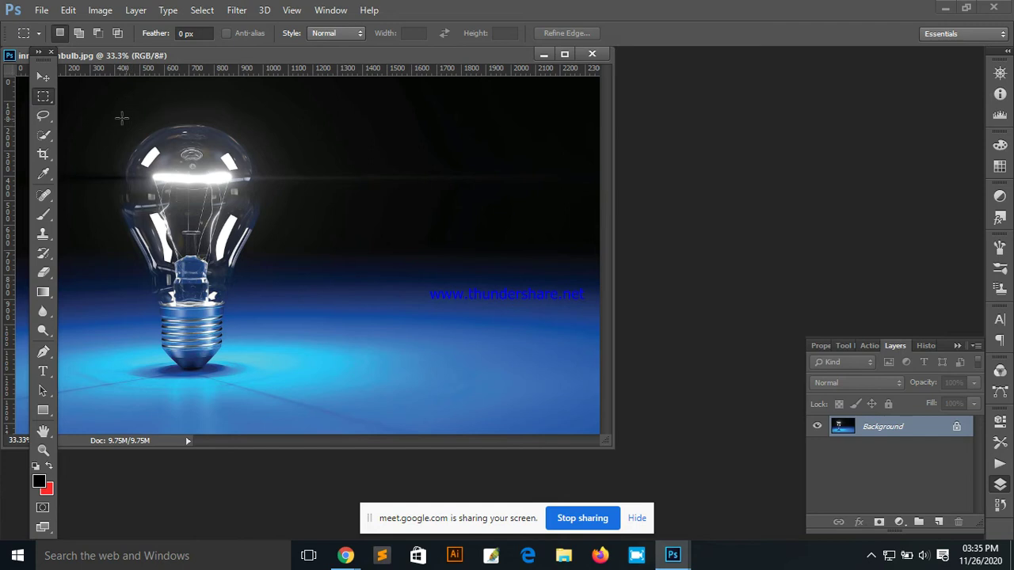
{"action": "right_click", "coordinate": [45, 99]}
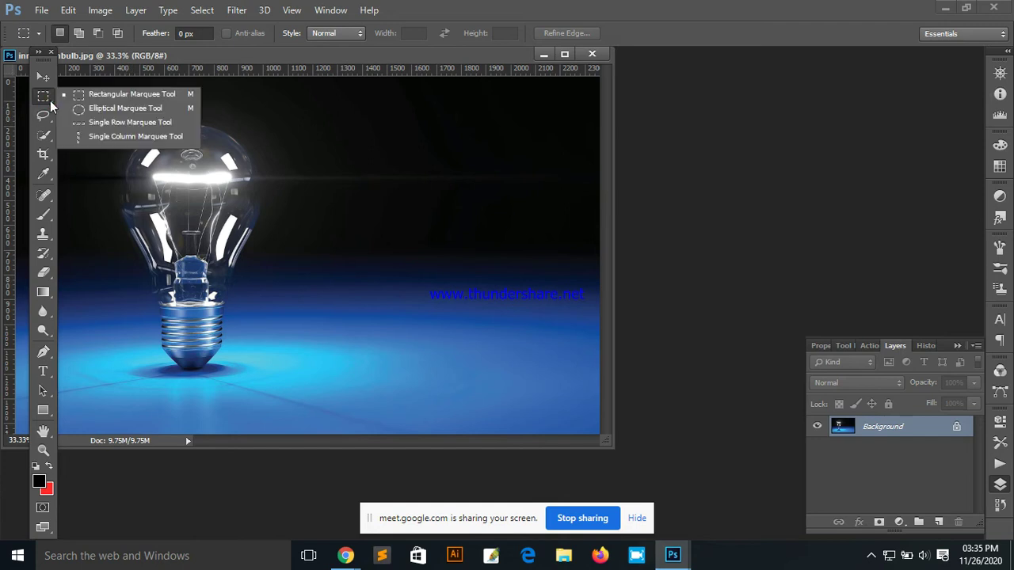
{"action": "left_click", "coordinate": [110, 94]}
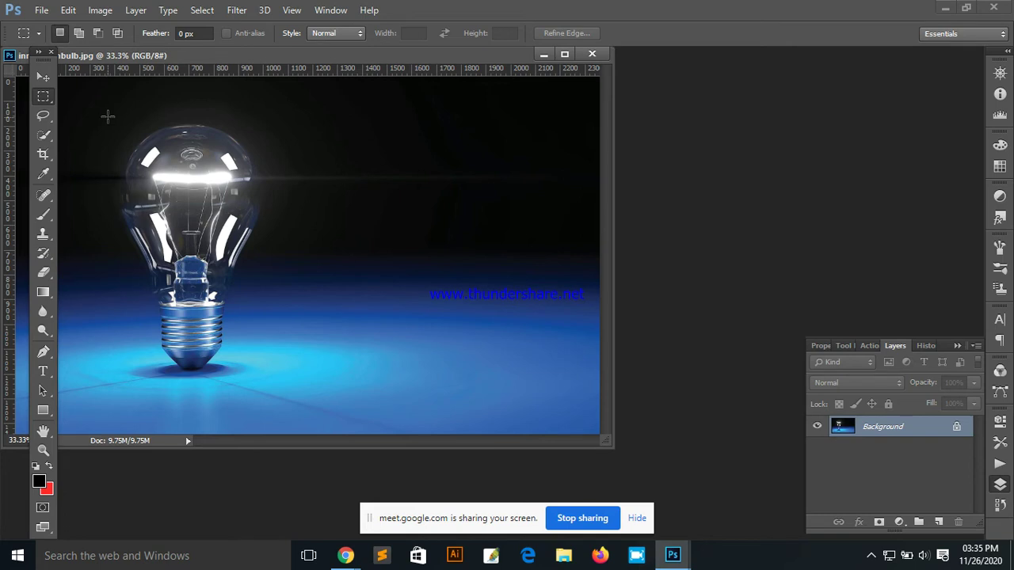
{"action": "left_click_drag", "start_coordinate": [108, 112], "coordinate": [272, 377]}
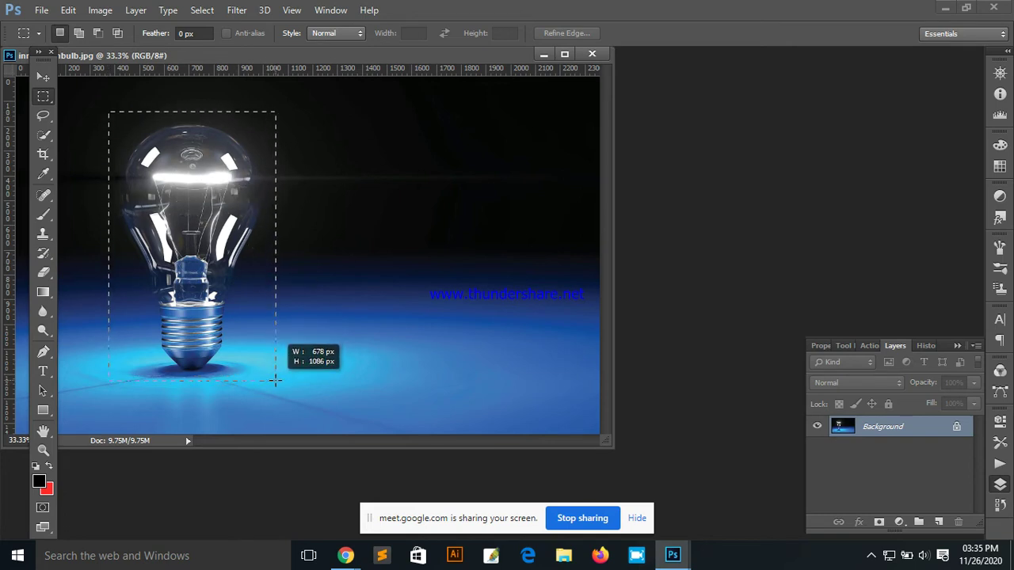
{"action": "left_click_drag", "start_coordinate": [272, 377], "coordinate": [277, 381]}
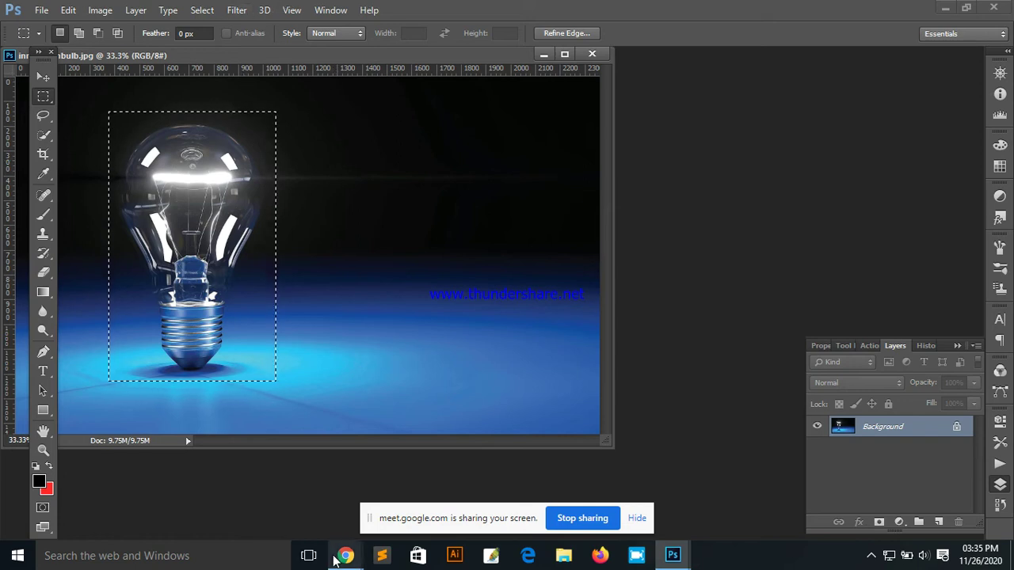
{"action": "left_click", "coordinate": [344, 557]}
- Close the disconnected Google Meet tab in Chrome and show the Facebook home page
{"action": "mouse_move", "coordinate": [344, 555]}
{"action": "left_click", "coordinate": [210, 485]}
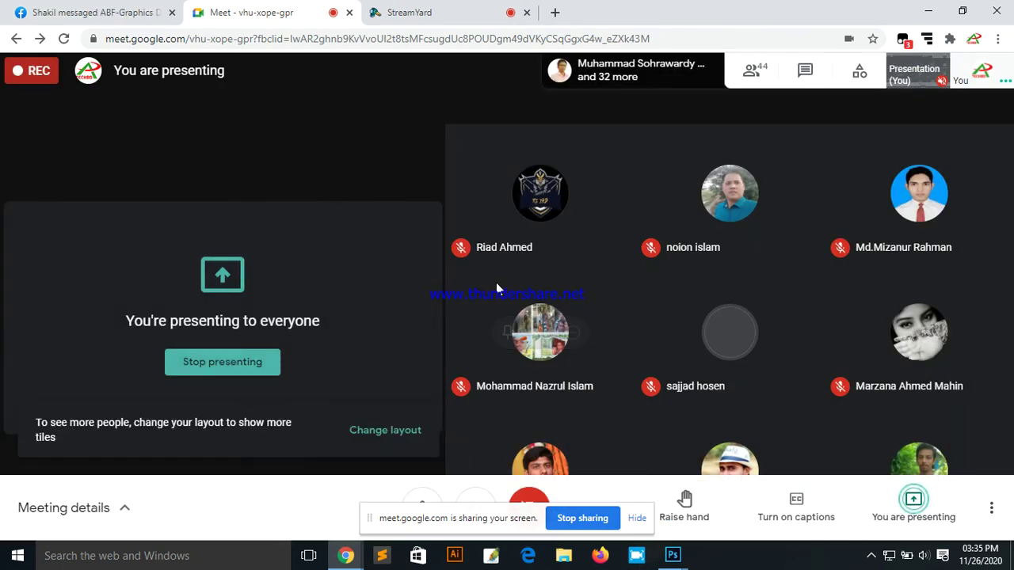
{"action": "mouse_move", "coordinate": [349, 13]}
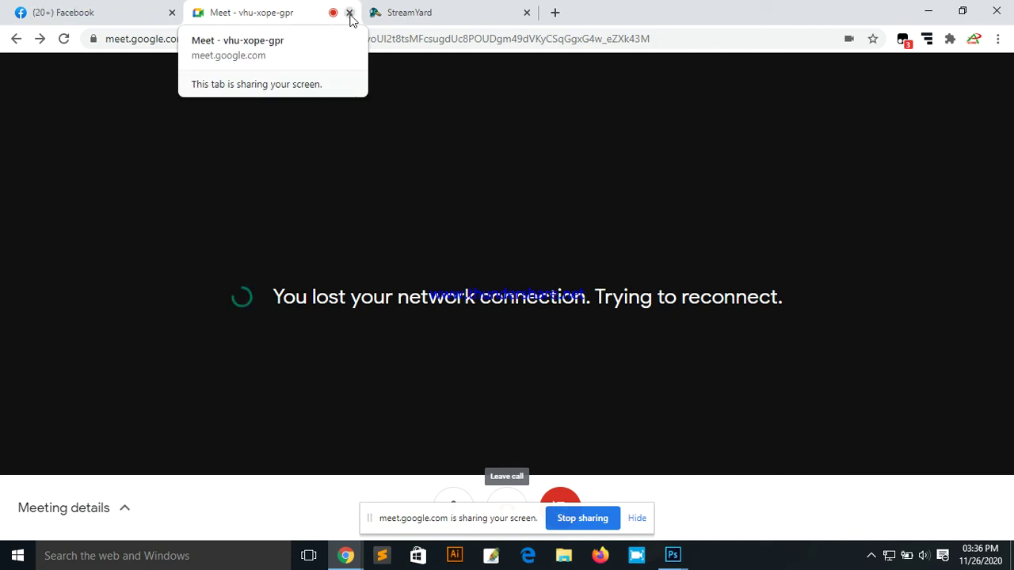
{"action": "left_click", "coordinate": [349, 13]}
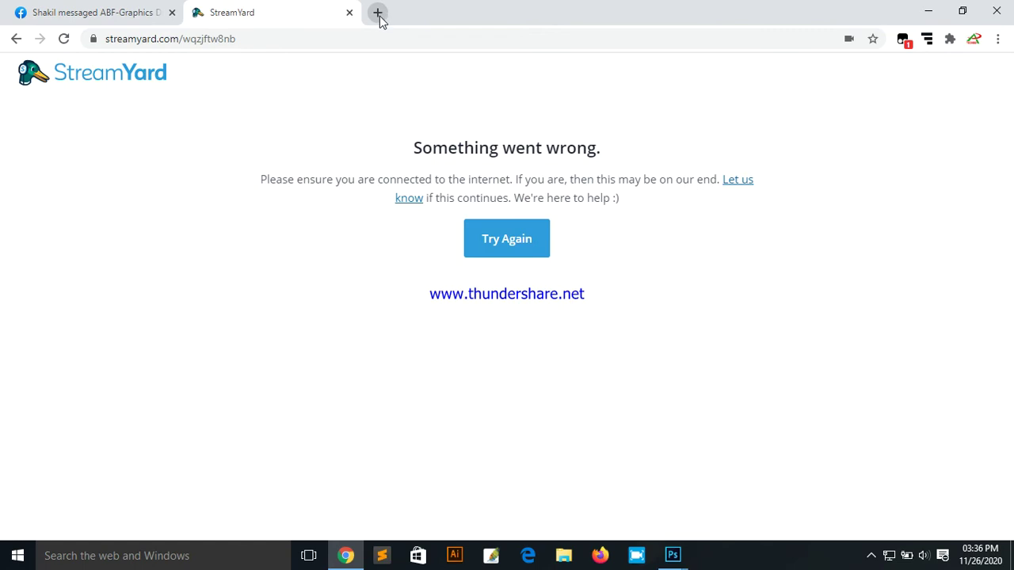
{"action": "left_click", "coordinate": [93, 22]}
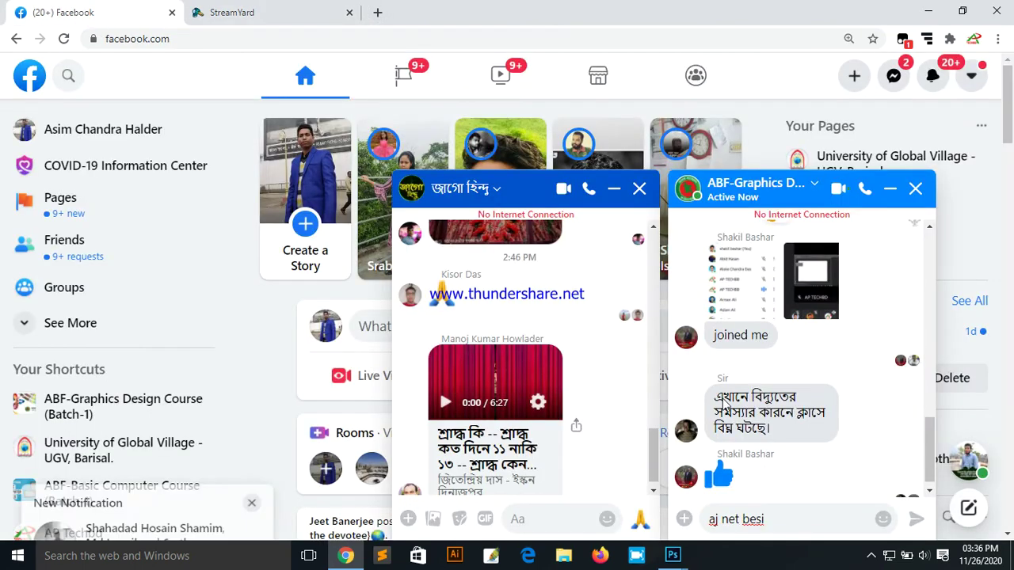
- Keep the graphics course group chat open and delete its unsent draft message
{"action": "left_click", "coordinate": [914, 189]}
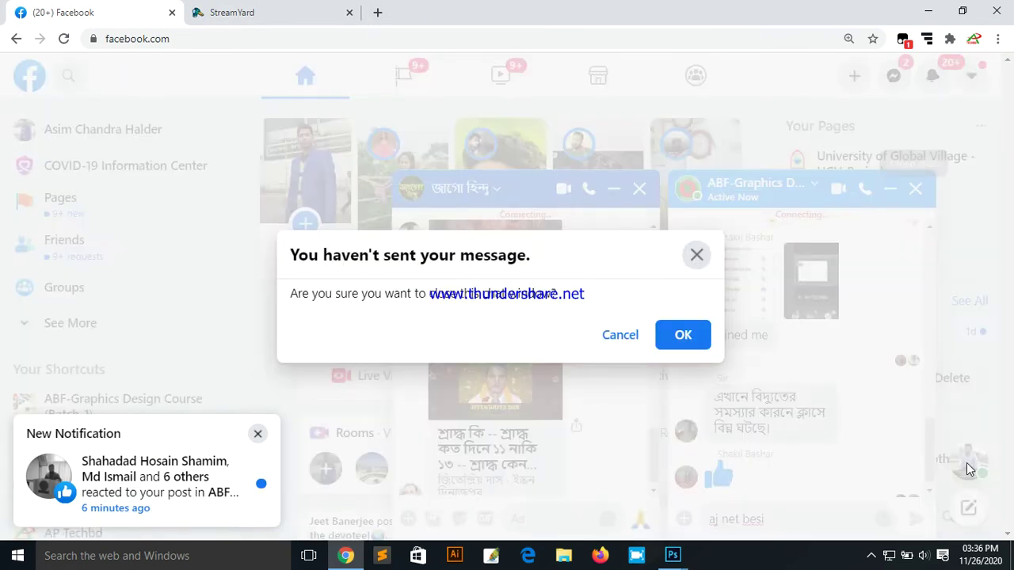
{"action": "left_click", "coordinate": [625, 335]}
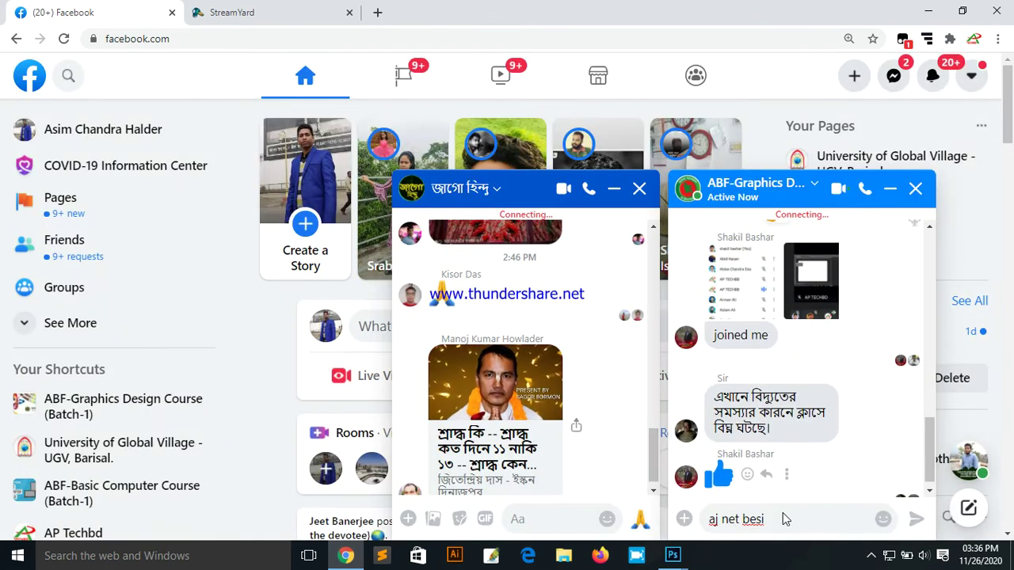
{"action": "key", "text": "ctrl+a"}
{"action": "key", "text": "BackSpace"}
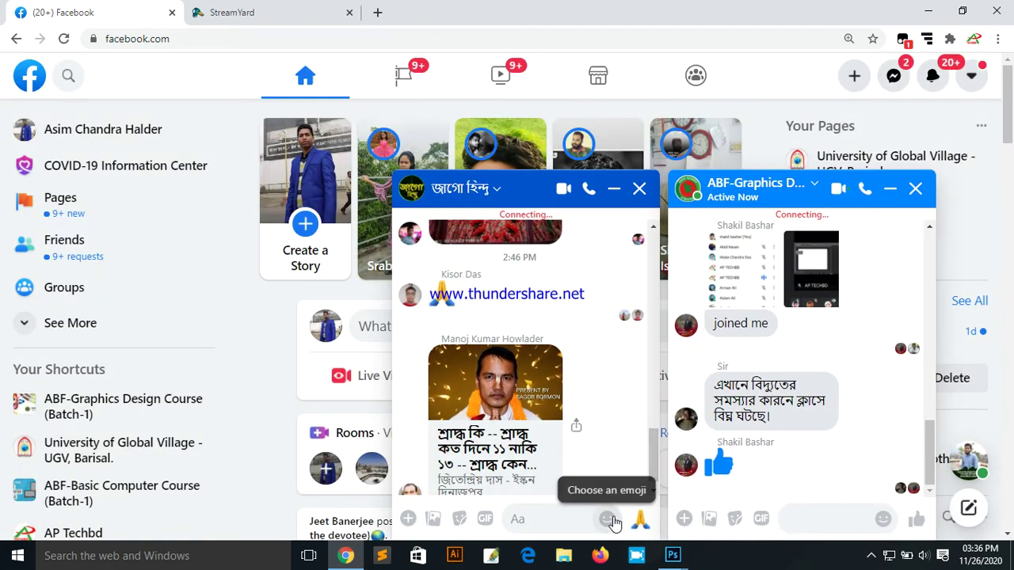
- Open the Graphic design Google Meet link from an earlier personal chat
{"action": "left_click", "coordinate": [965, 466]}
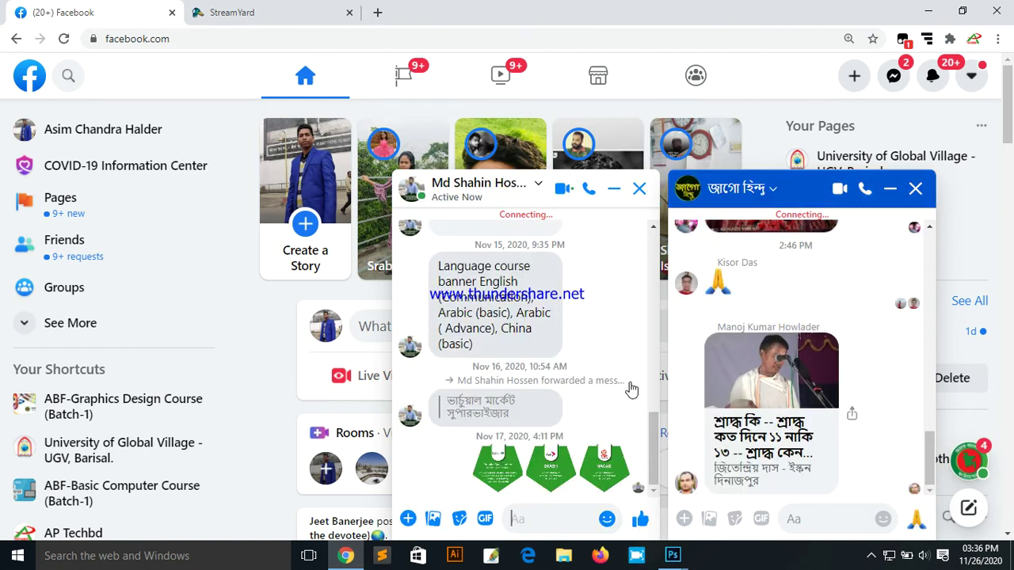
{"action": "scroll", "coordinate": [499, 356], "scroll_direction": "up", "scroll_amount": 3}
{"action": "scroll", "coordinate": [485, 341], "scroll_direction": "up", "scroll_amount": 2}
{"action": "scroll", "coordinate": [484, 341], "scroll_direction": "up", "scroll_amount": 1}
{"action": "left_click", "coordinate": [466, 349]}
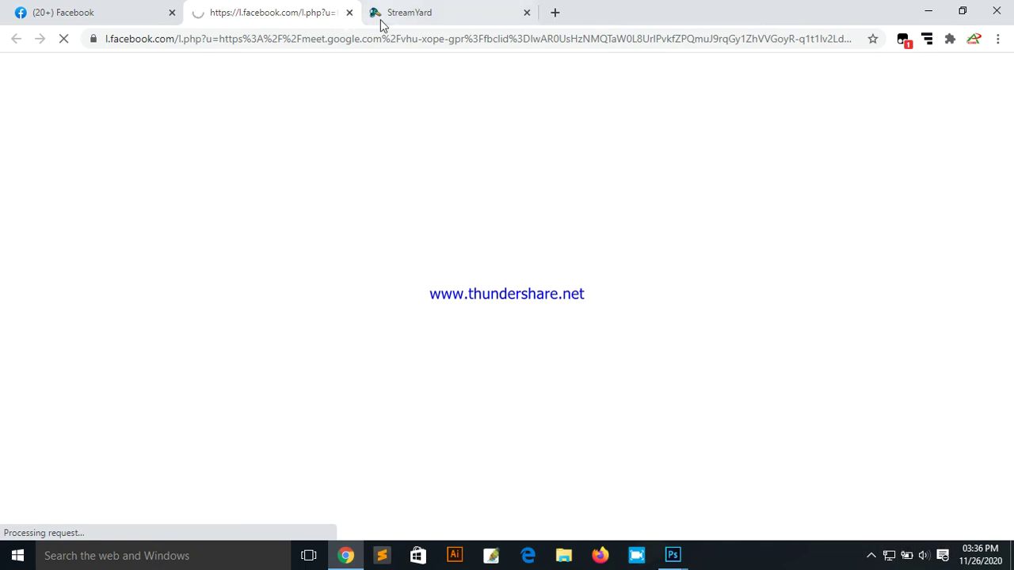
- Check the StreamYard and loading Meet tabs while they load, ending on Meet
{"action": "left_click", "coordinate": [414, 14]}
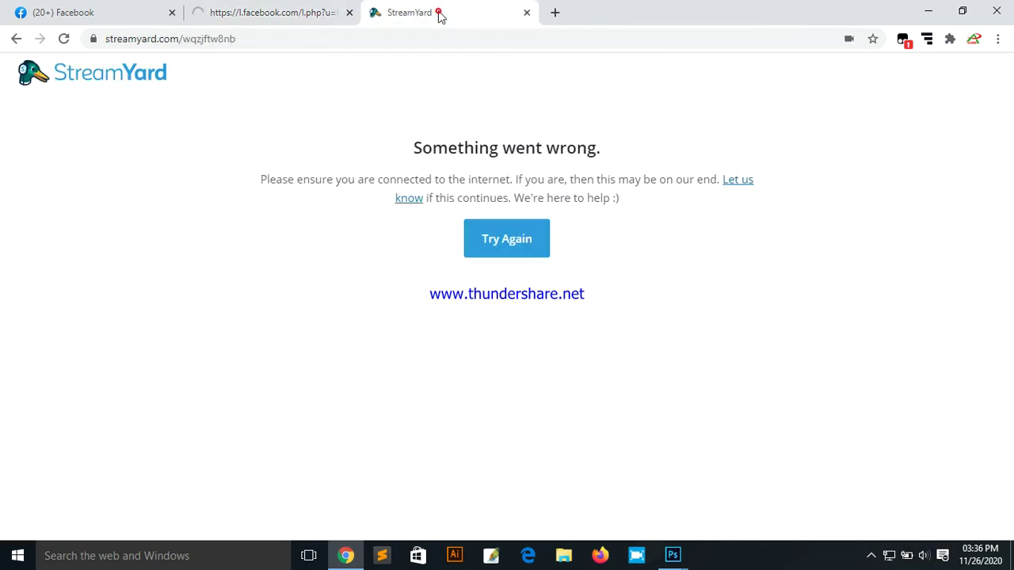
{"action": "left_click", "coordinate": [294, 14]}
{"action": "left_click", "coordinate": [423, 15]}
{"action": "left_click", "coordinate": [301, 13]}
{"action": "left_click", "coordinate": [514, 21]}
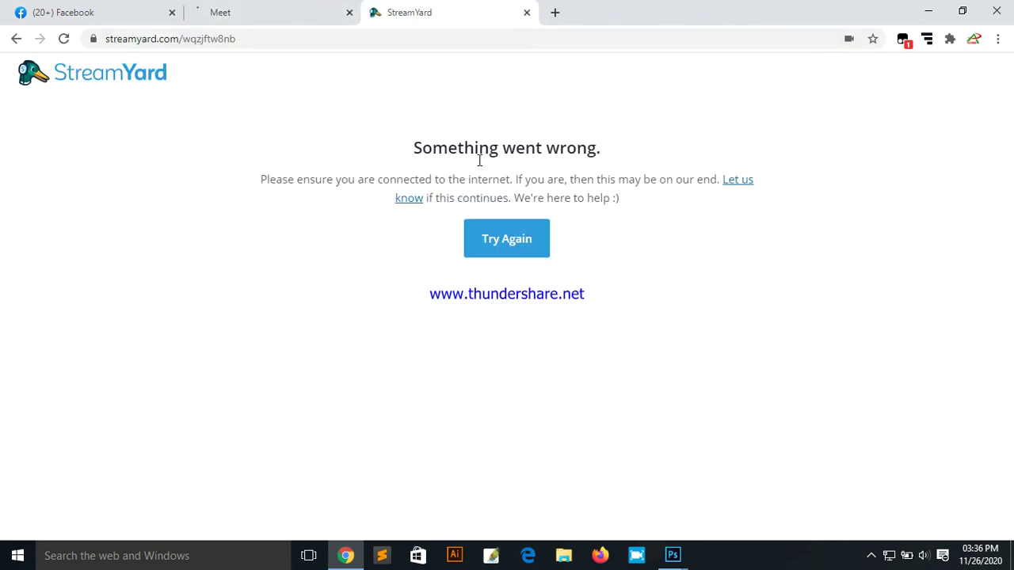
{"action": "left_click", "coordinate": [285, 14]}
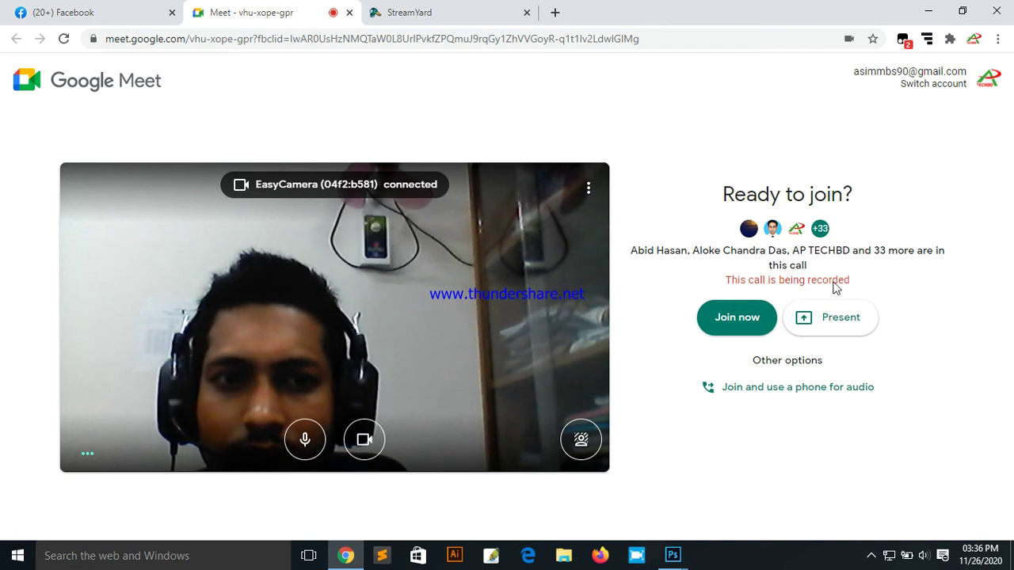
- Join the class meeting with the microphone on, then retry loading the StreamYard studio
{"action": "left_click", "coordinate": [736, 319]}
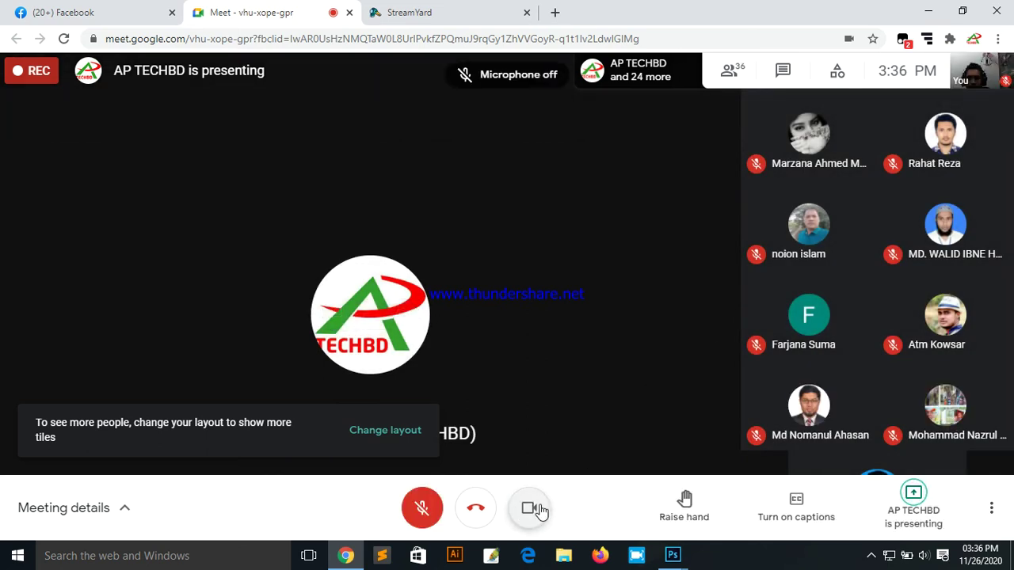
{"action": "left_click", "coordinate": [530, 507]}
{"action": "left_click", "coordinate": [420, 508]}
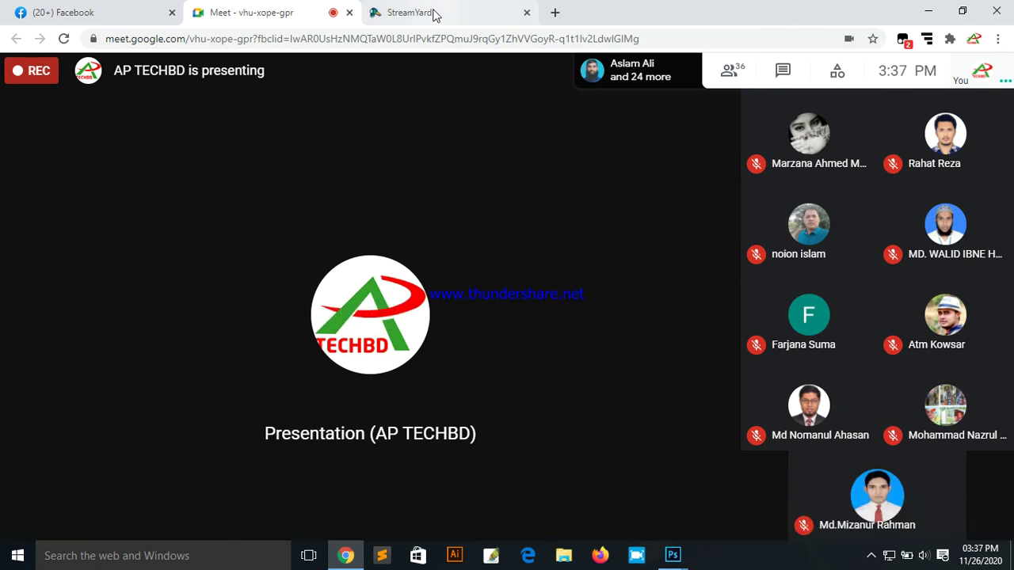
{"action": "left_click", "coordinate": [433, 11]}
{"action": "left_click", "coordinate": [507, 238]}
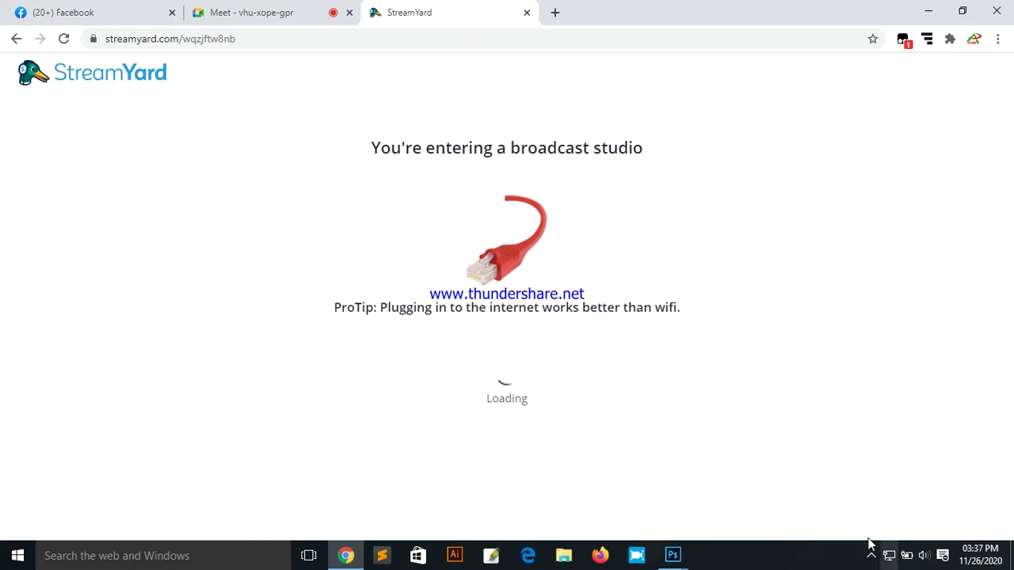
- Flip between the meeting and StreamYard tabs while StreamYard finishes loading
{"action": "left_click", "coordinate": [249, 13]}
{"action": "left_click", "coordinate": [455, 14]}
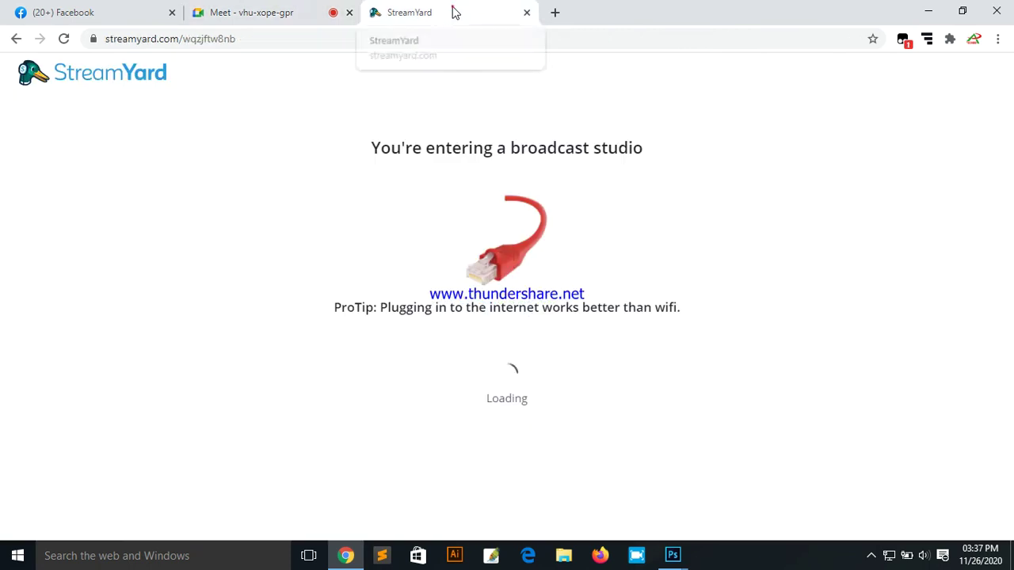
{"action": "left_click", "coordinate": [266, 16]}
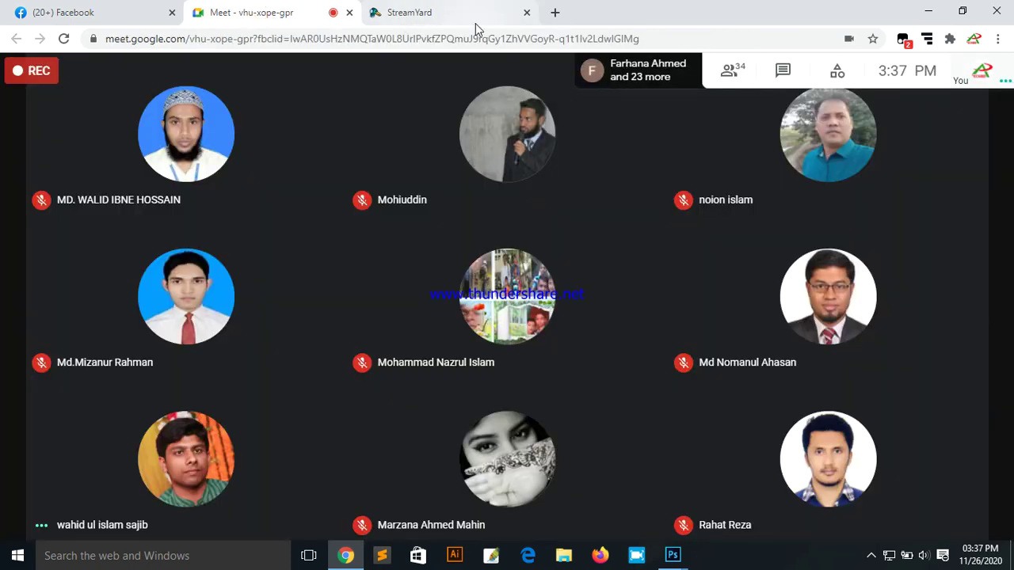
{"action": "left_click", "coordinate": [472, 14]}
{"action": "left_click", "coordinate": [253, 17]}
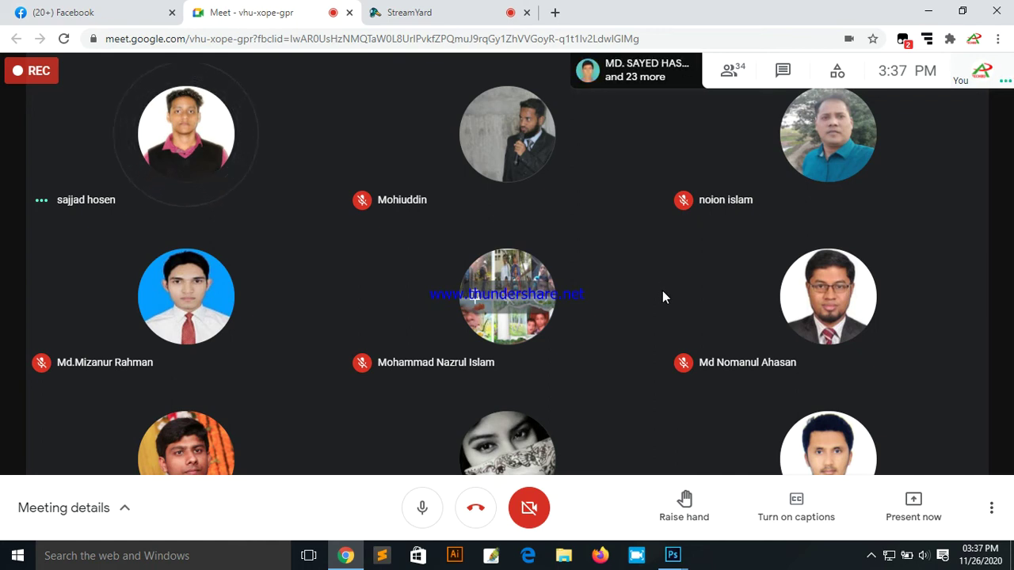
{"action": "mouse_move", "coordinate": [408, 13]}
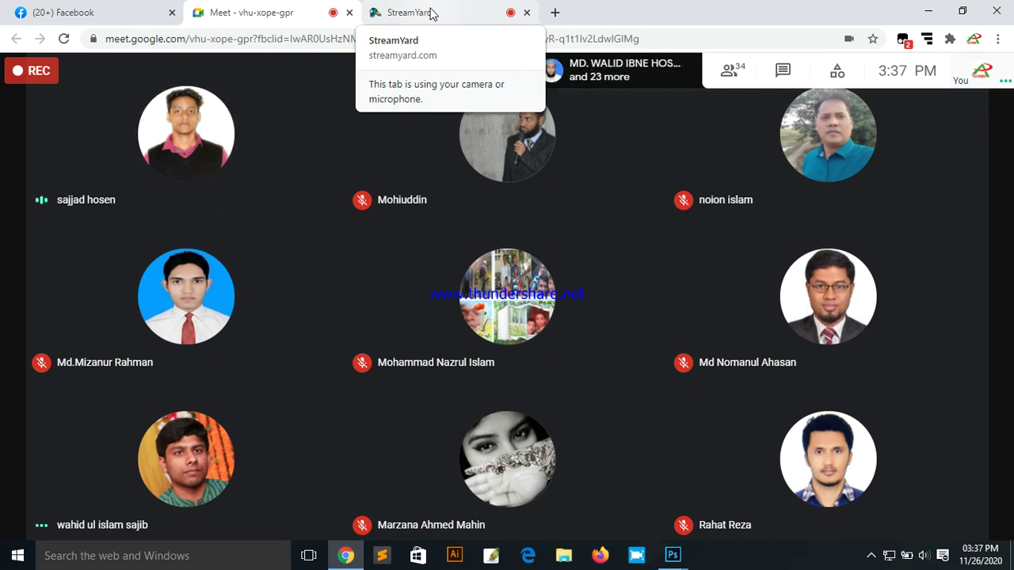
- Enter the broadcast studio, add the webcam feed, and try the full-frame and person-plus-screen layouts
{"action": "left_click", "coordinate": [430, 11]}
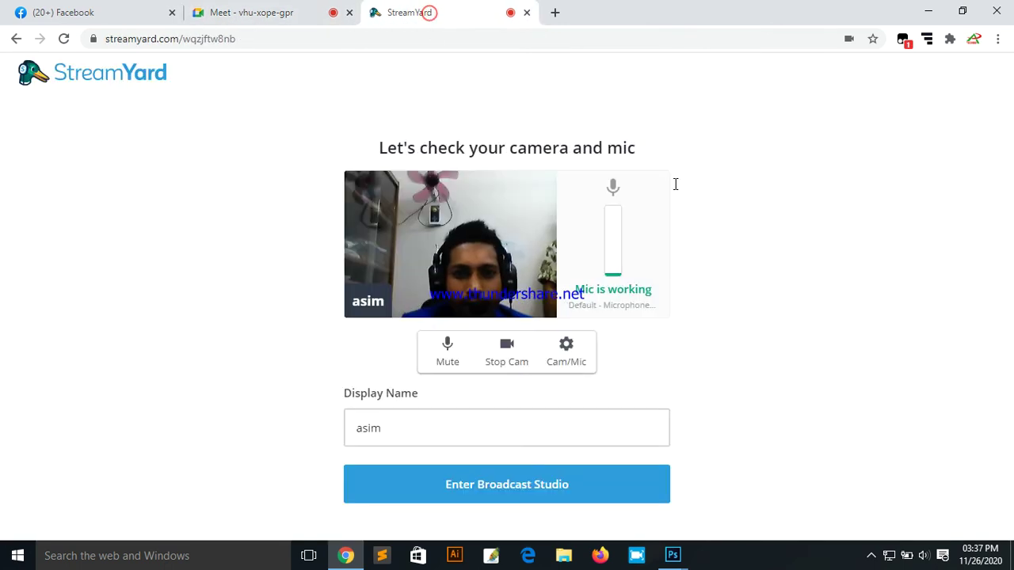
{"action": "left_click", "coordinate": [498, 485]}
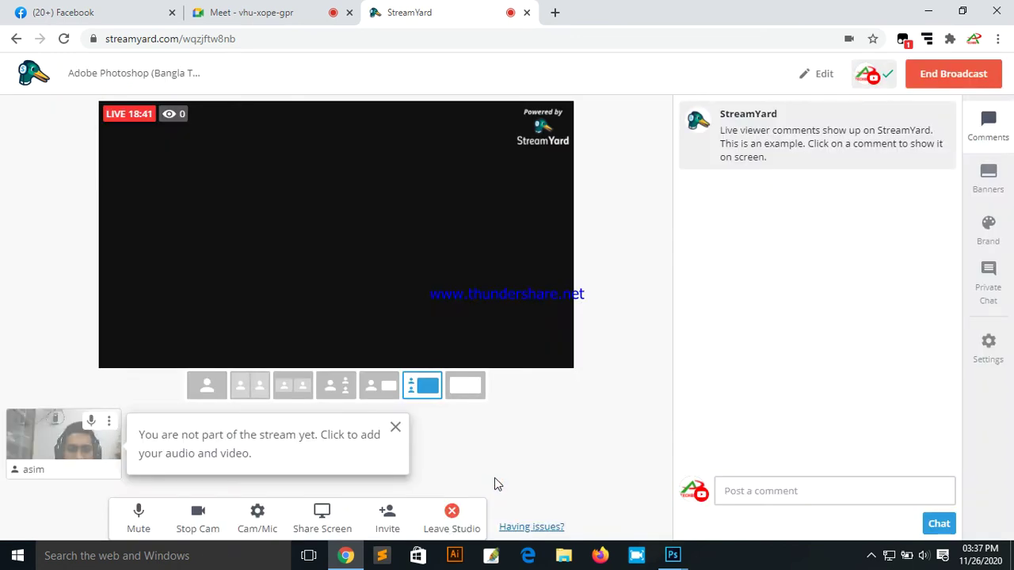
{"action": "left_click", "coordinate": [64, 439]}
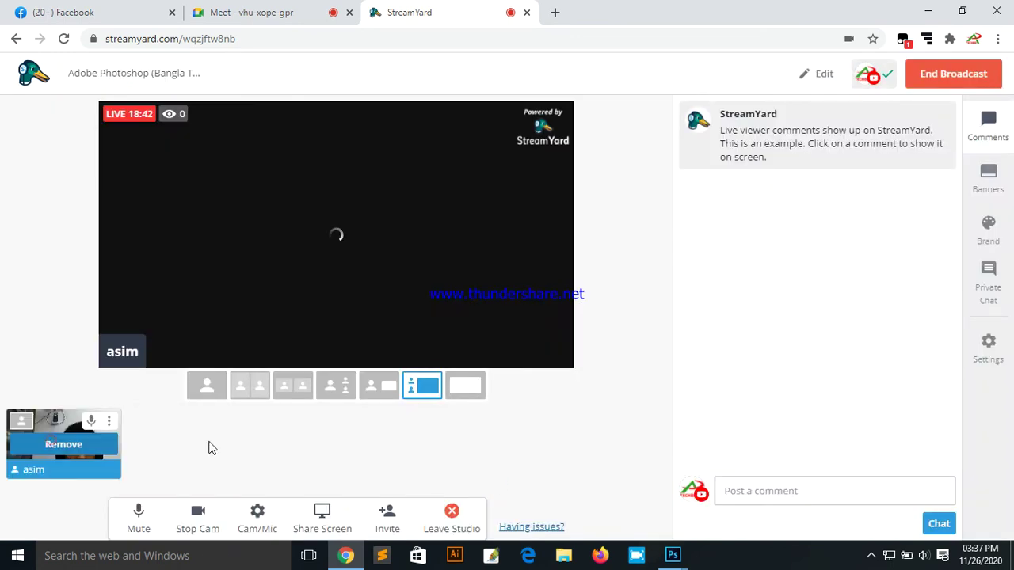
{"action": "left_click", "coordinate": [470, 388]}
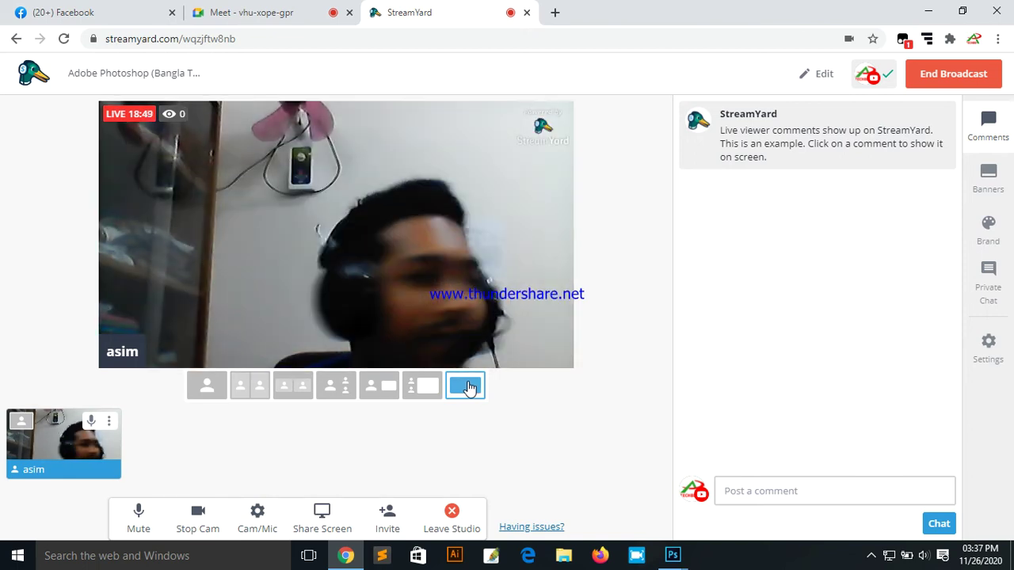
{"action": "left_click", "coordinate": [422, 385]}
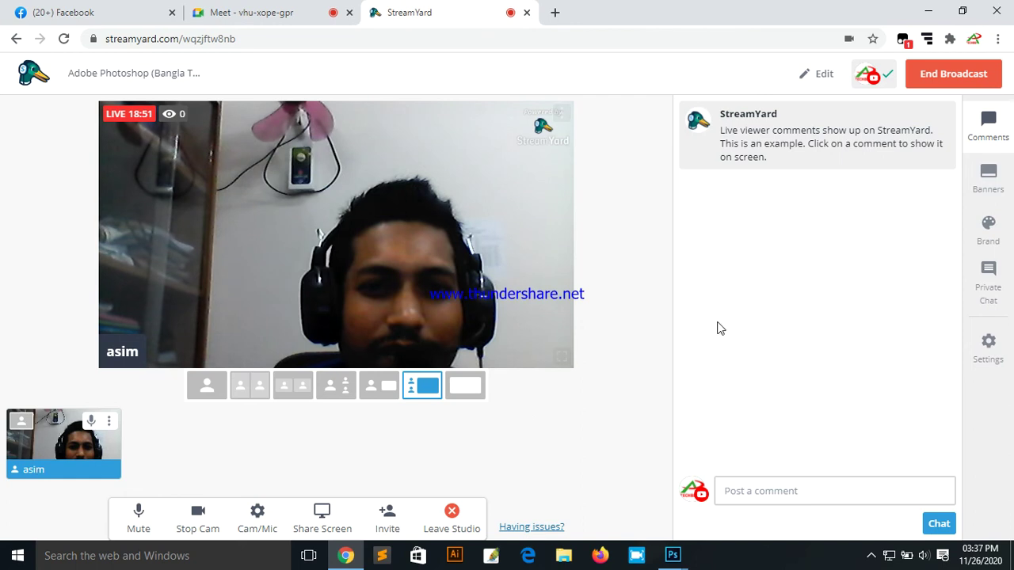
- Share the entire screen into the broadcast using the full-frame layout
{"action": "left_click", "coordinate": [464, 387]}
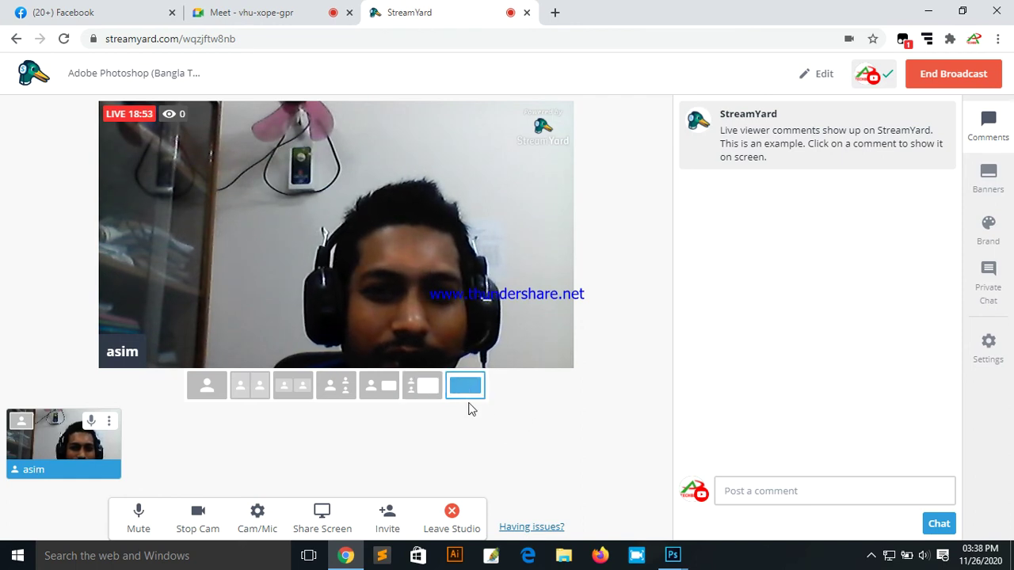
{"action": "left_click", "coordinate": [322, 513]}
{"action": "left_click", "coordinate": [495, 405]}
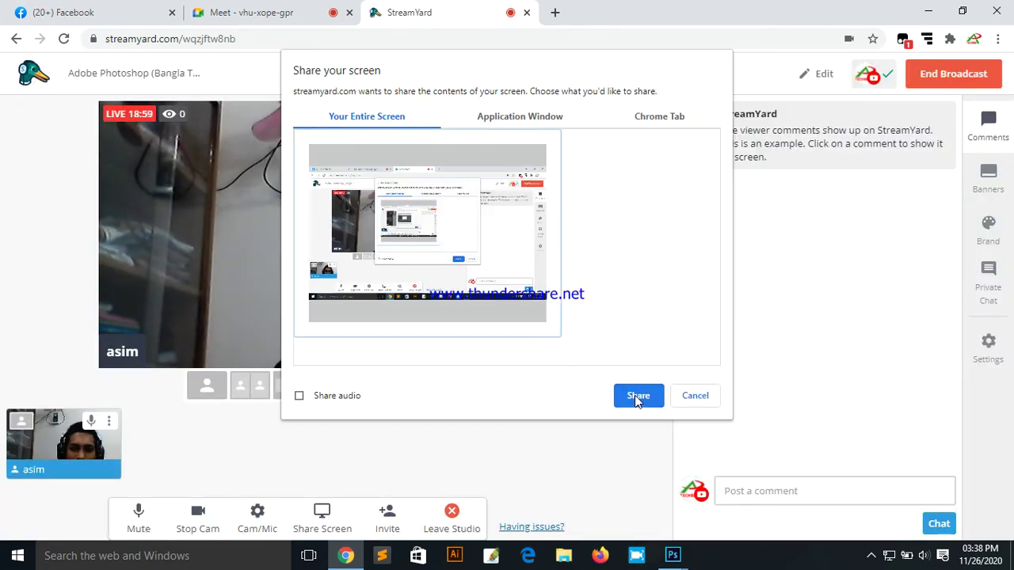
{"action": "left_click", "coordinate": [637, 398]}
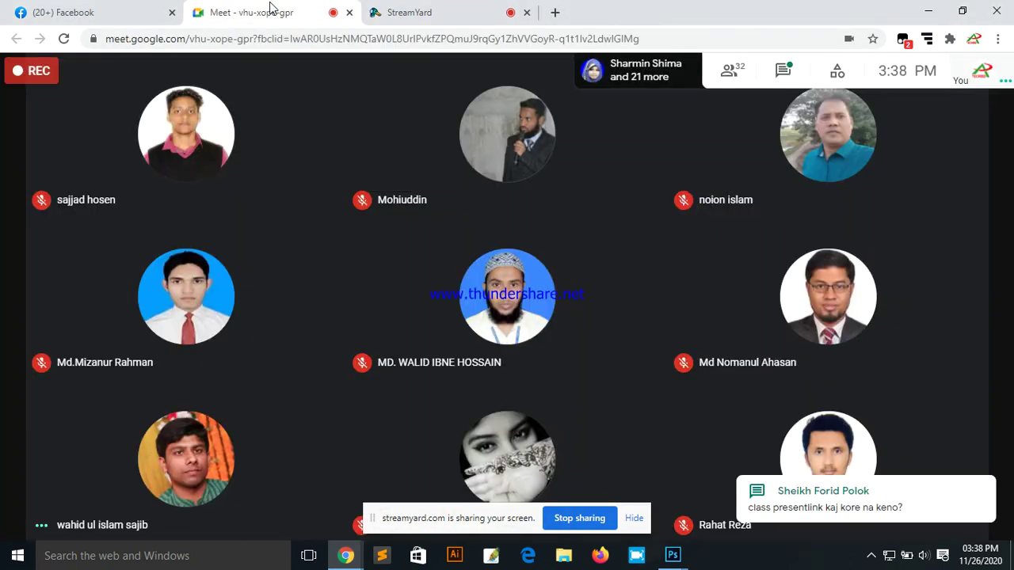
- Return to the Google Meet tab
{"action": "left_click", "coordinate": [273, 11]}
{"action": "mouse_move", "coordinate": [219, 204]}
{"action": "left_click", "coordinate": [459, 16]}
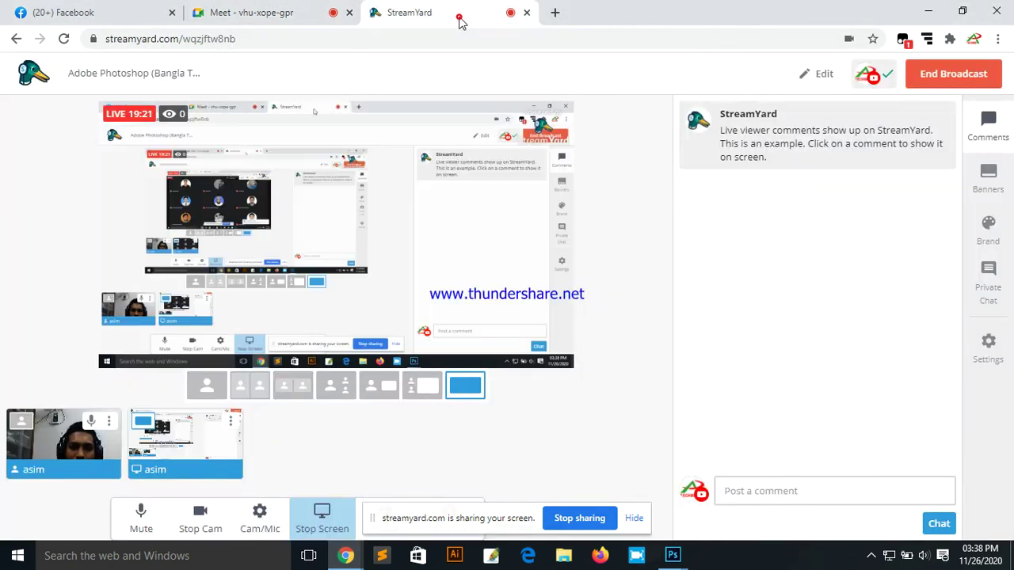
{"action": "left_click", "coordinate": [275, 13]}
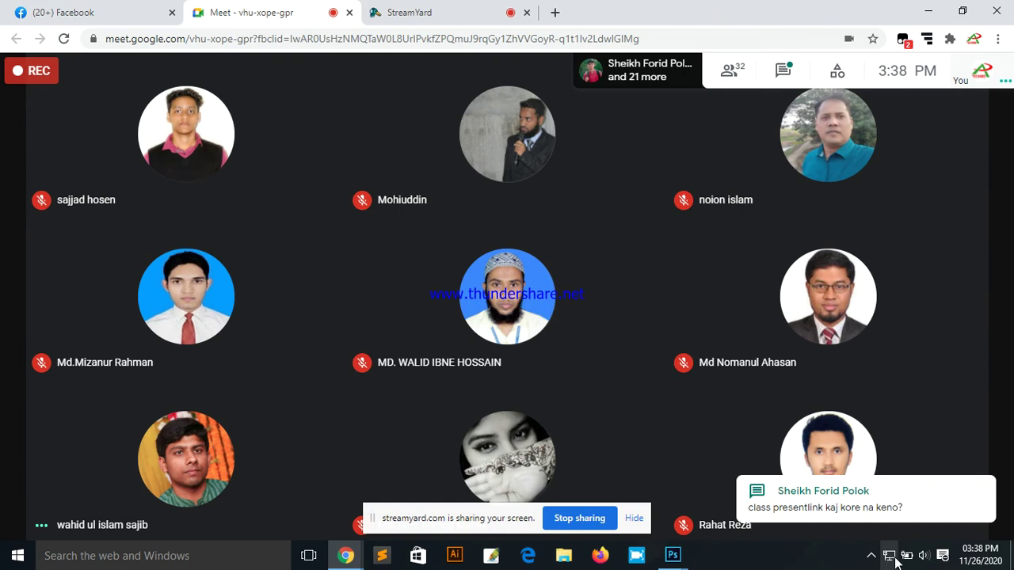
- Present the entire screen to the meeting and briefly bring up the Photoshop light-bulb image
{"action": "left_click", "coordinate": [899, 522]}
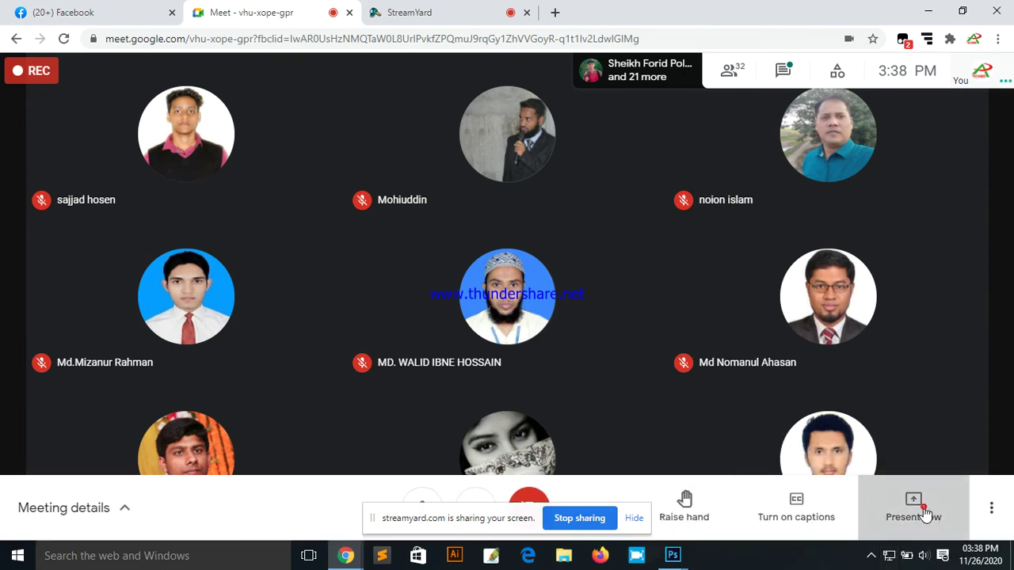
{"action": "left_click", "coordinate": [908, 381]}
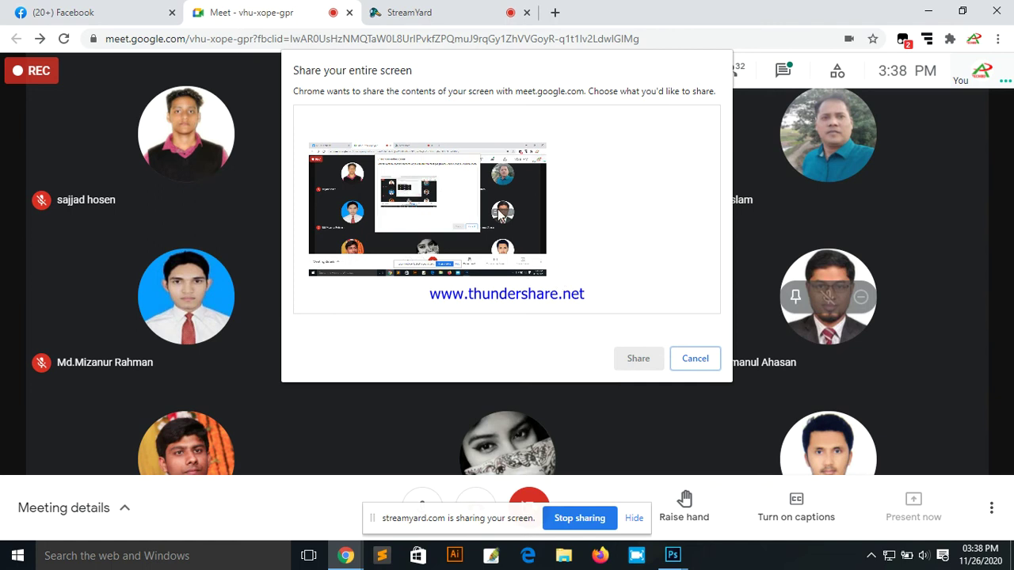
{"action": "left_click", "coordinate": [472, 203]}
{"action": "left_click", "coordinate": [638, 358]}
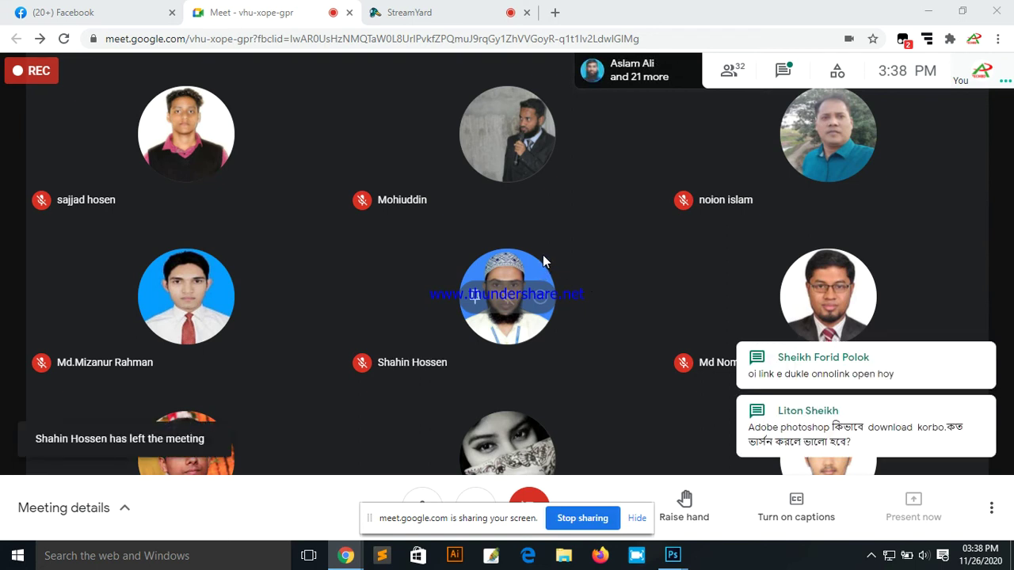
{"action": "mouse_move", "coordinate": [672, 555]}
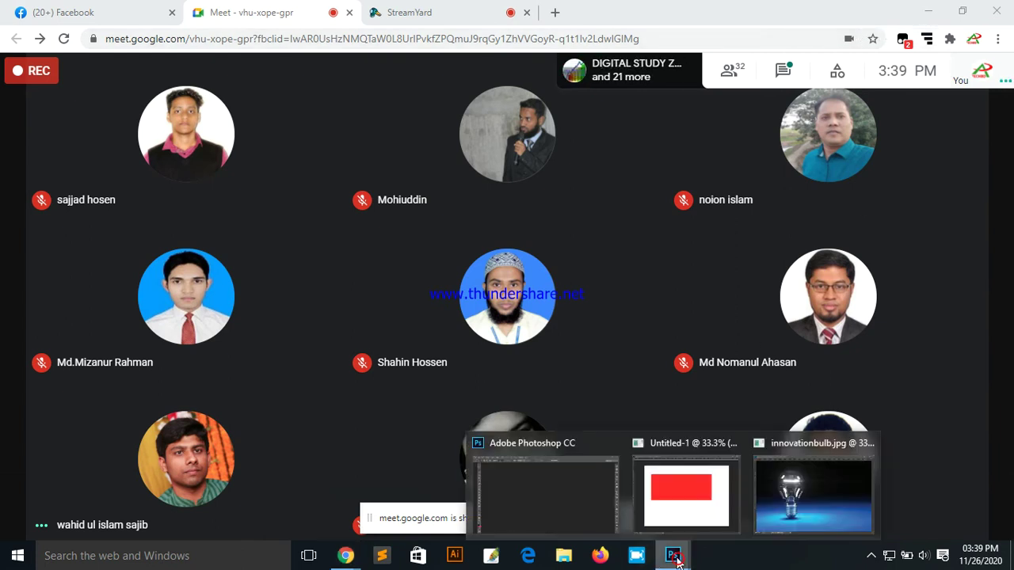
{"action": "left_click", "coordinate": [532, 468]}
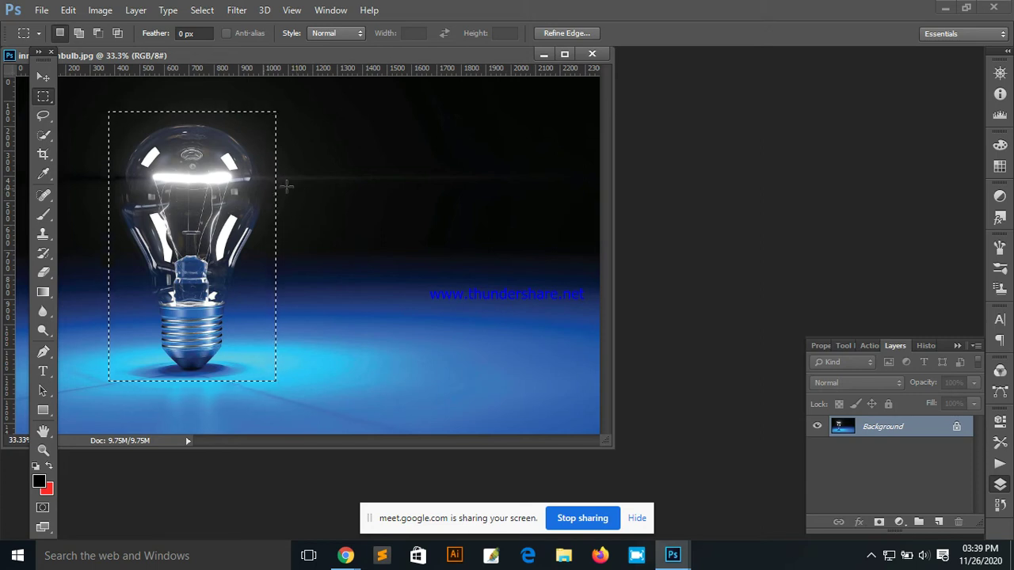
{"action": "left_click", "coordinate": [945, 9]}
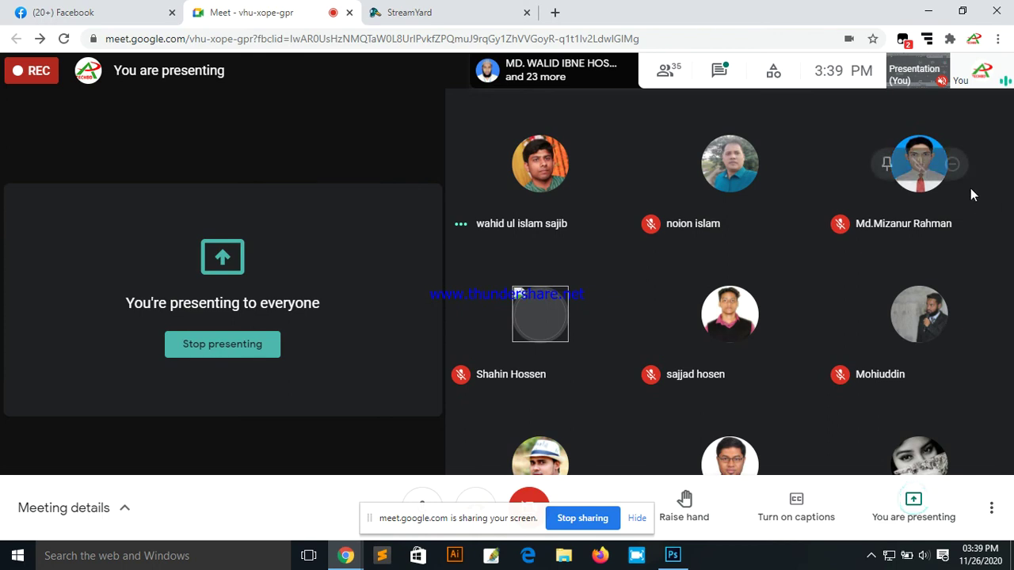
- Send the help-line phone number in the meeting chat, then minimize the browser
{"action": "left_click", "coordinate": [721, 71]}
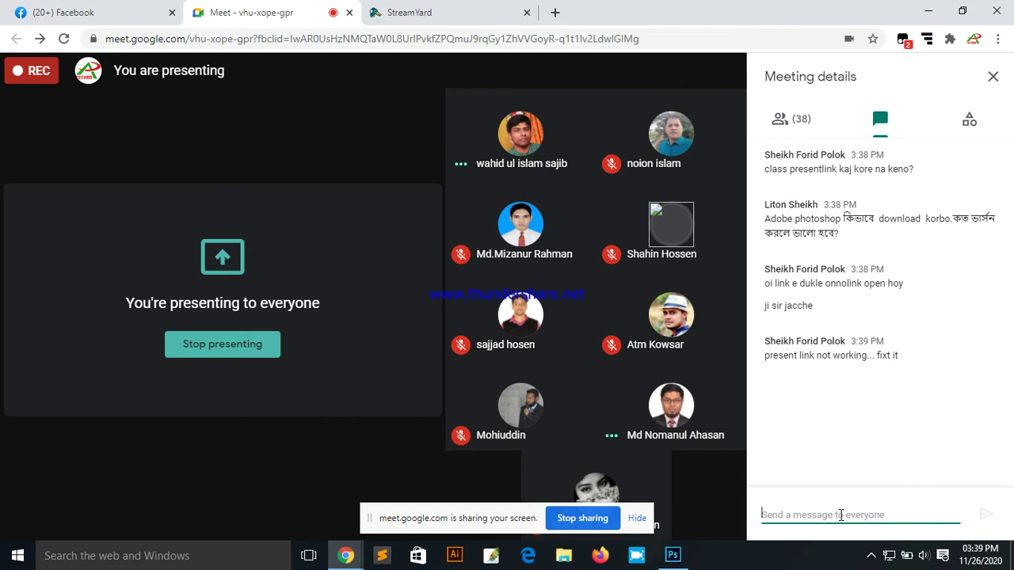
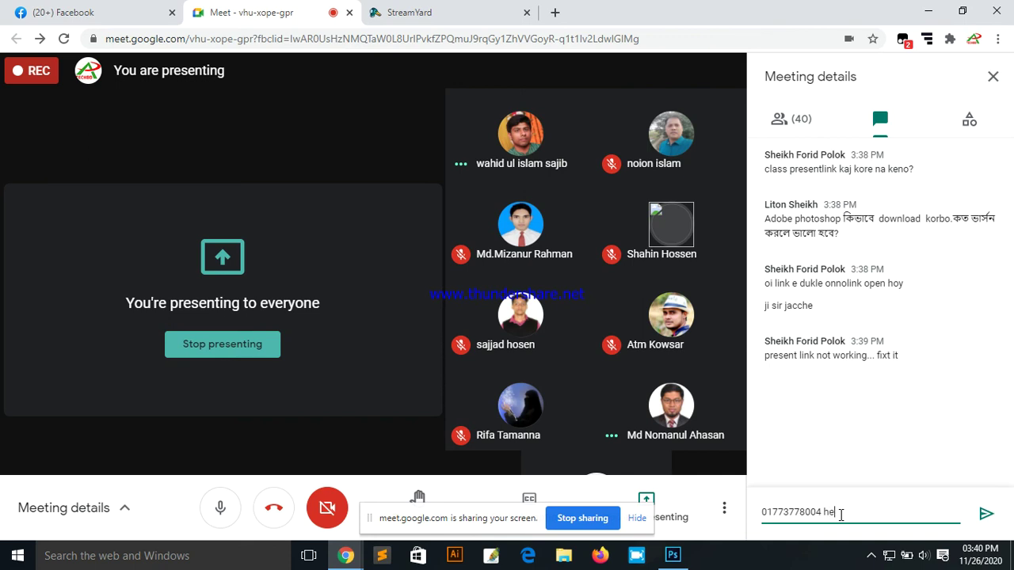
{"action": "type", "text": "lpli"}
{"action": "type", "text": "ne"}
{"action": "key", "text": "Return"}
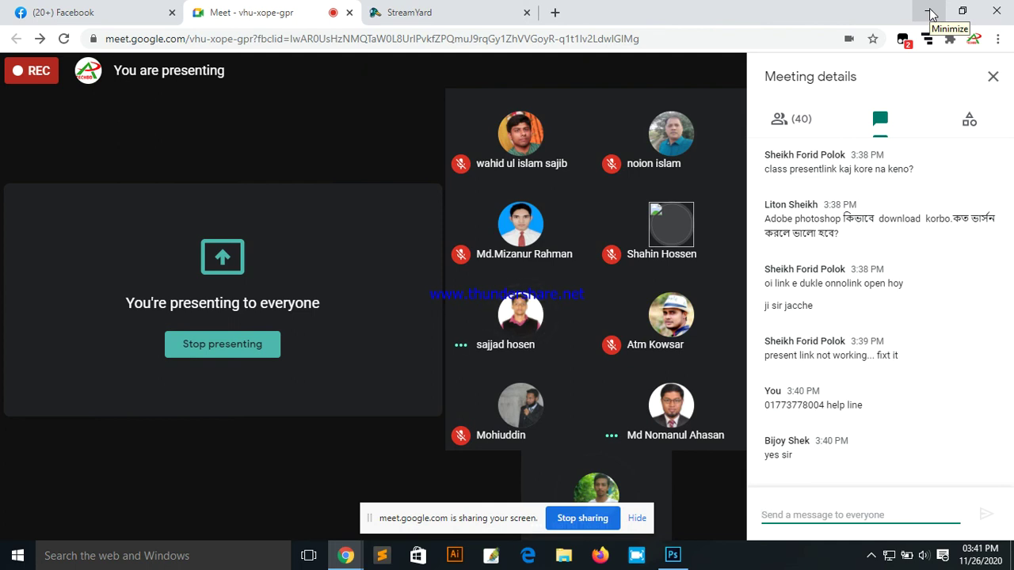
{"action": "left_click", "coordinate": [931, 14]}
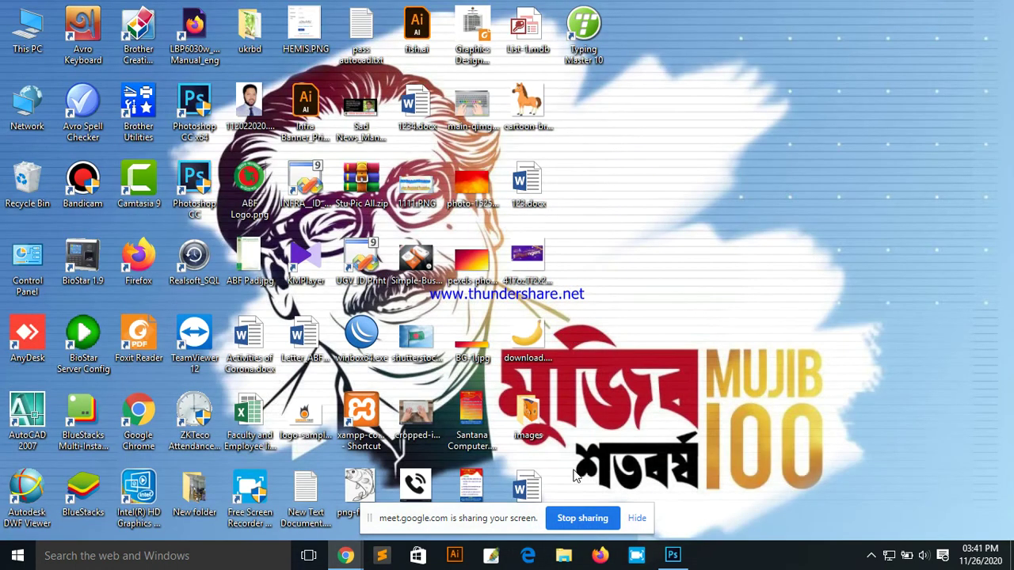
{"action": "mouse_move", "coordinate": [673, 556]}
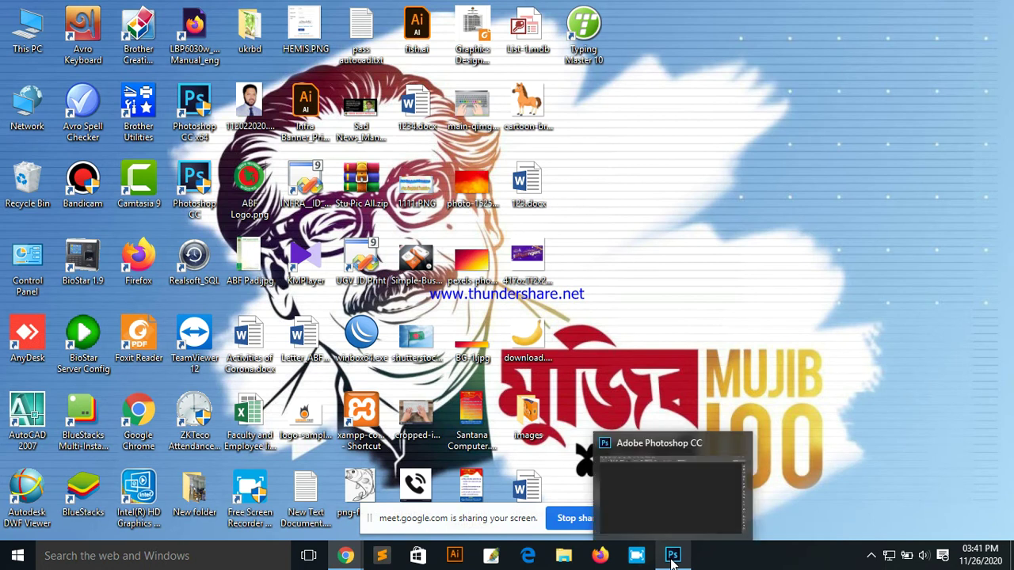
- Bring Photoshop back and look over the File menu and marquee shape options
{"action": "left_click", "coordinate": [672, 557]}
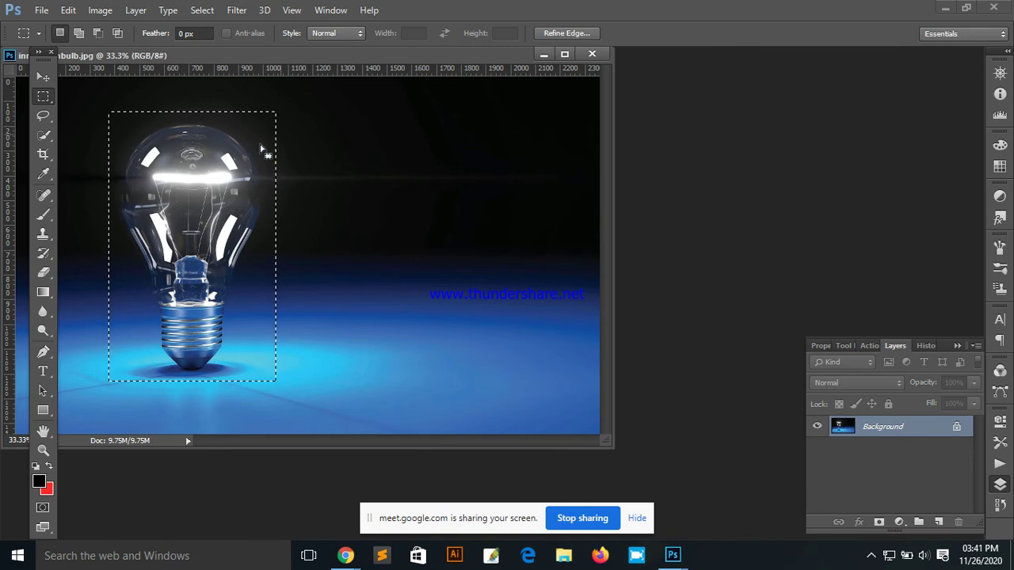
{"action": "left_click", "coordinate": [41, 10]}
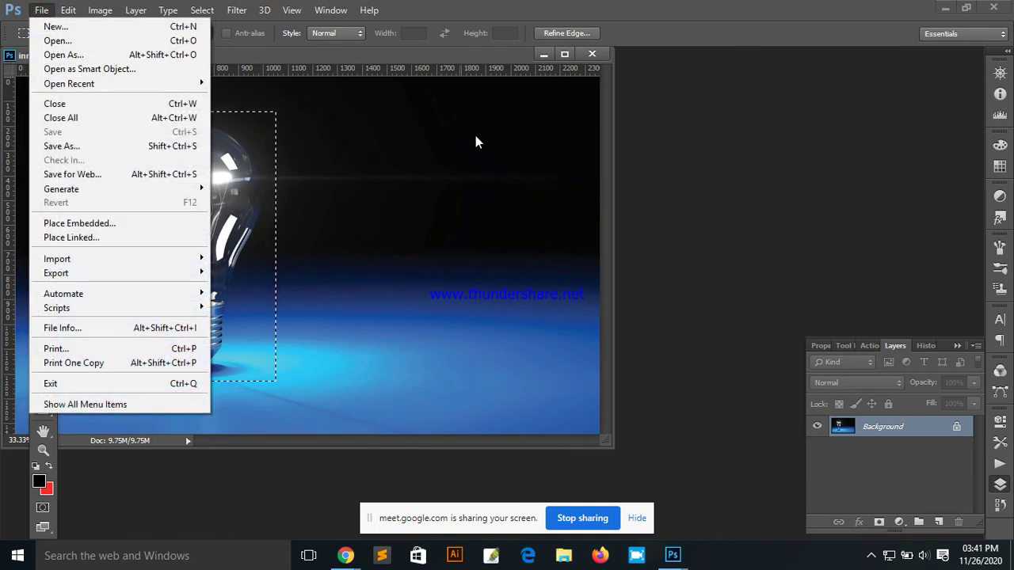
{"action": "left_click", "coordinate": [478, 141]}
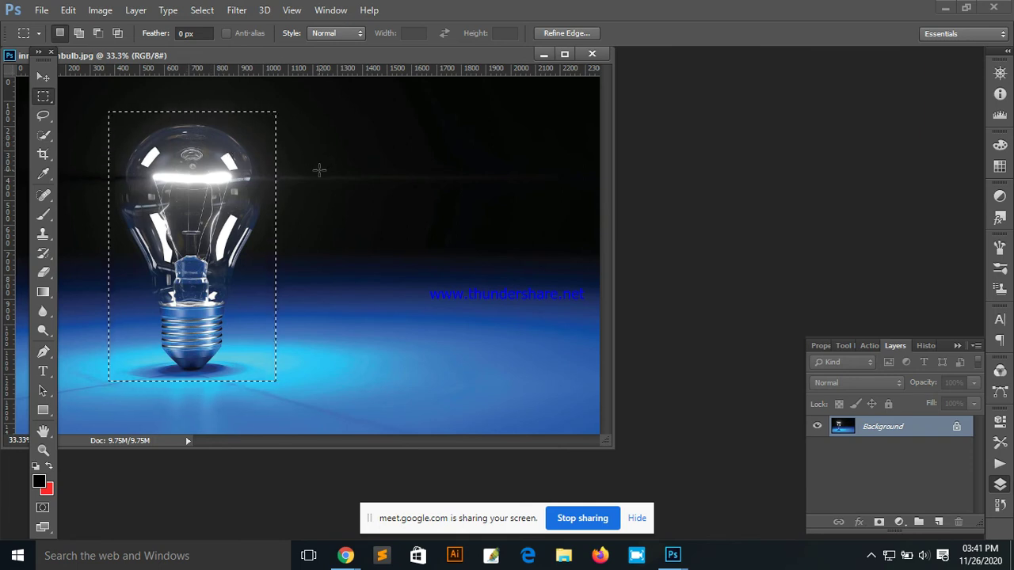
{"action": "right_click", "coordinate": [47, 97]}
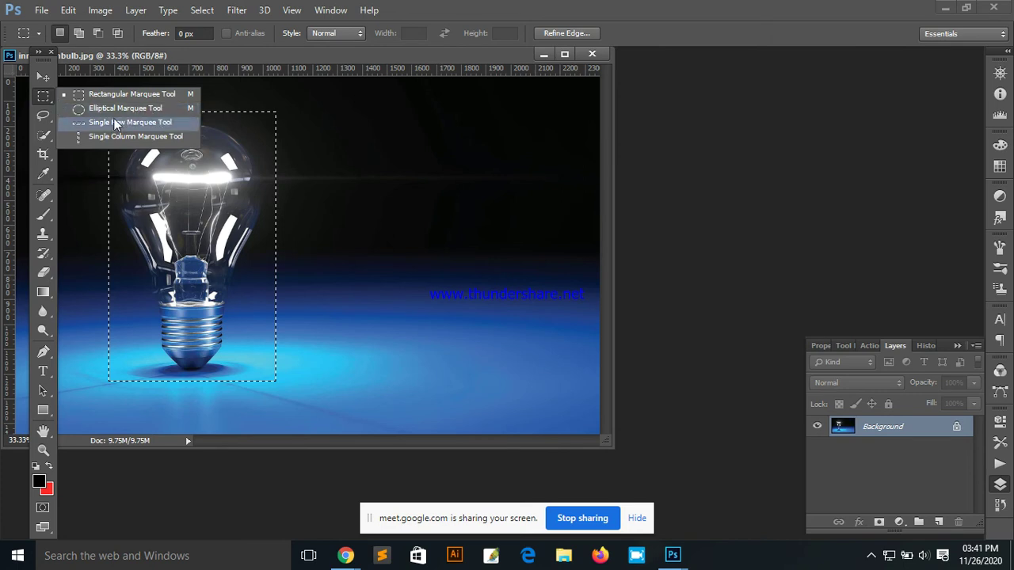
{"action": "left_click", "coordinate": [45, 103]}
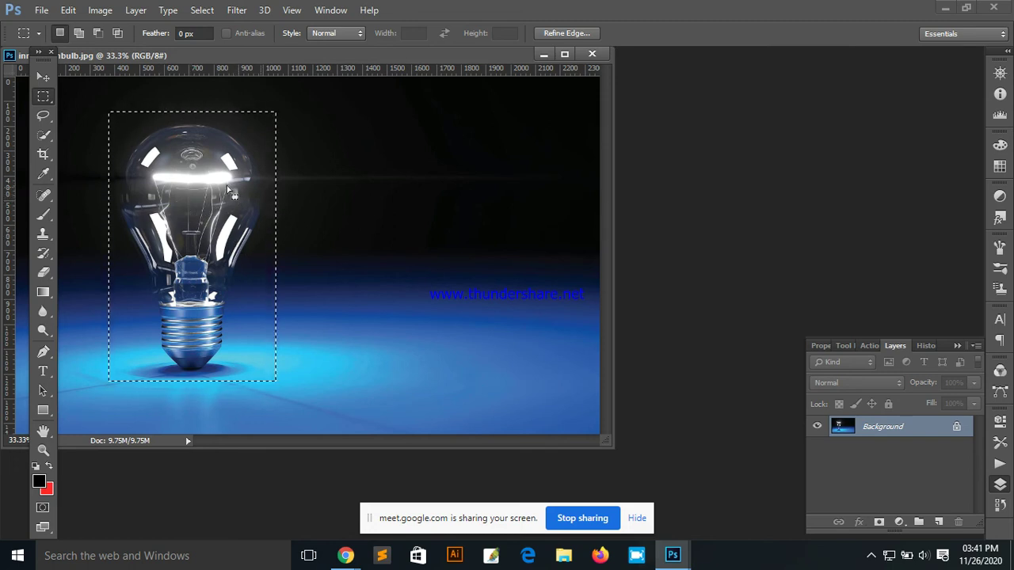
- Copy the rectangular light-bulb selection with Edit > Copy
{"action": "left_click", "coordinate": [68, 10]}
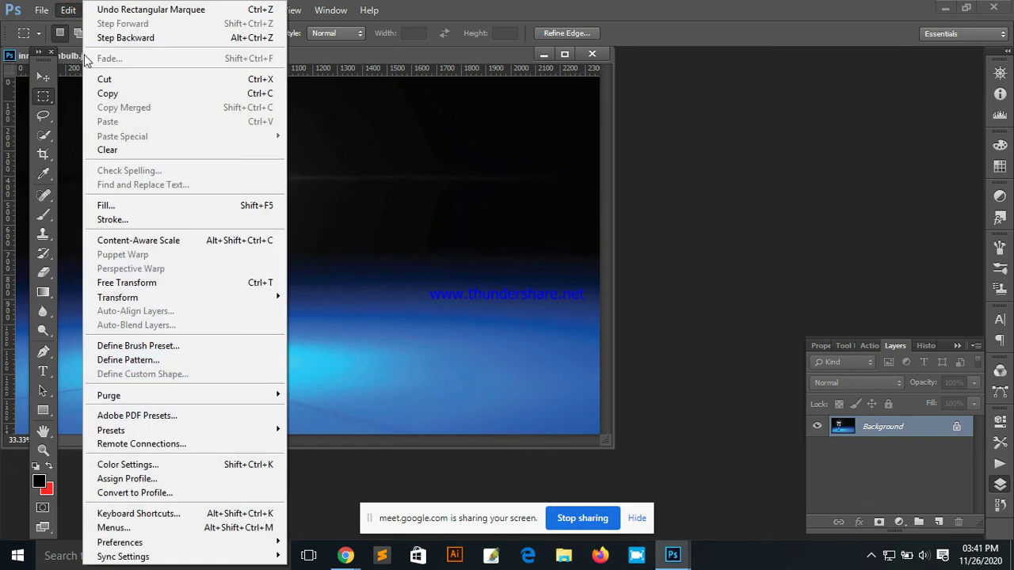
{"action": "left_click", "coordinate": [103, 93]}
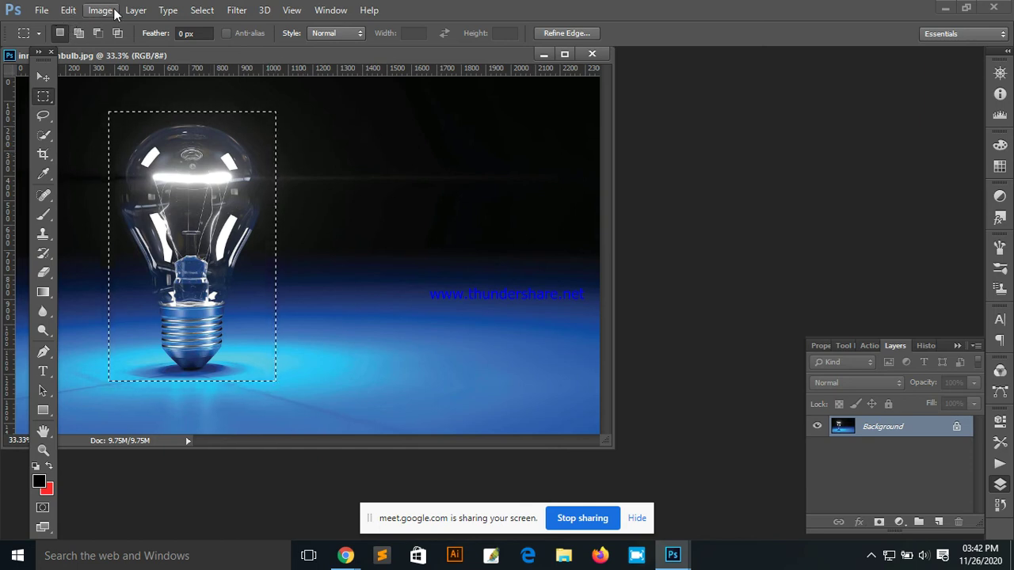
{"action": "left_click", "coordinate": [41, 11]}
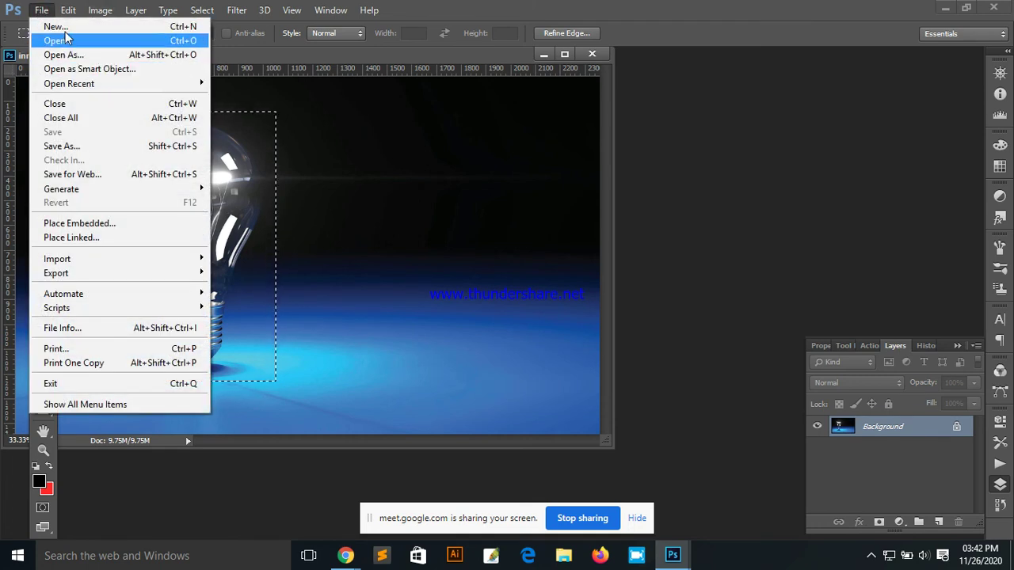
- Create a 678×1086 px document at 300 resolution, maximize it, and paste the bulb as Layer 1
{"action": "left_click", "coordinate": [61, 27]}
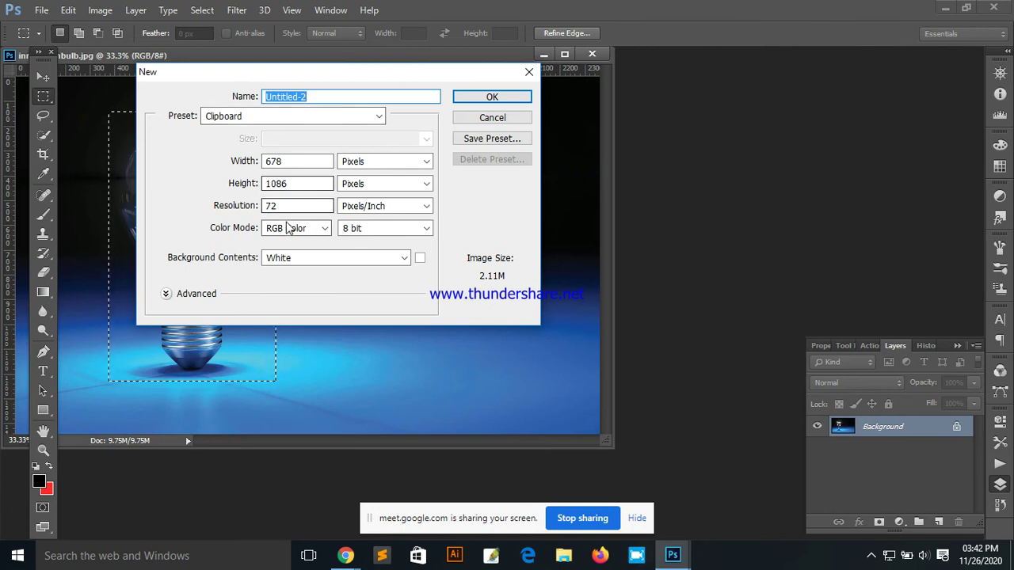
{"action": "double_click", "coordinate": [302, 205]}
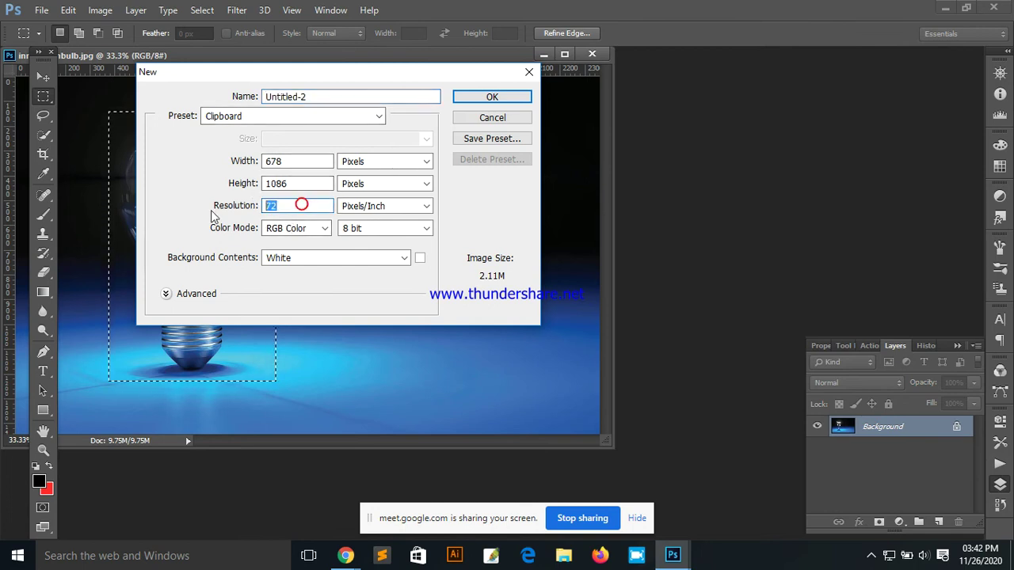
{"action": "type", "text": "300"}
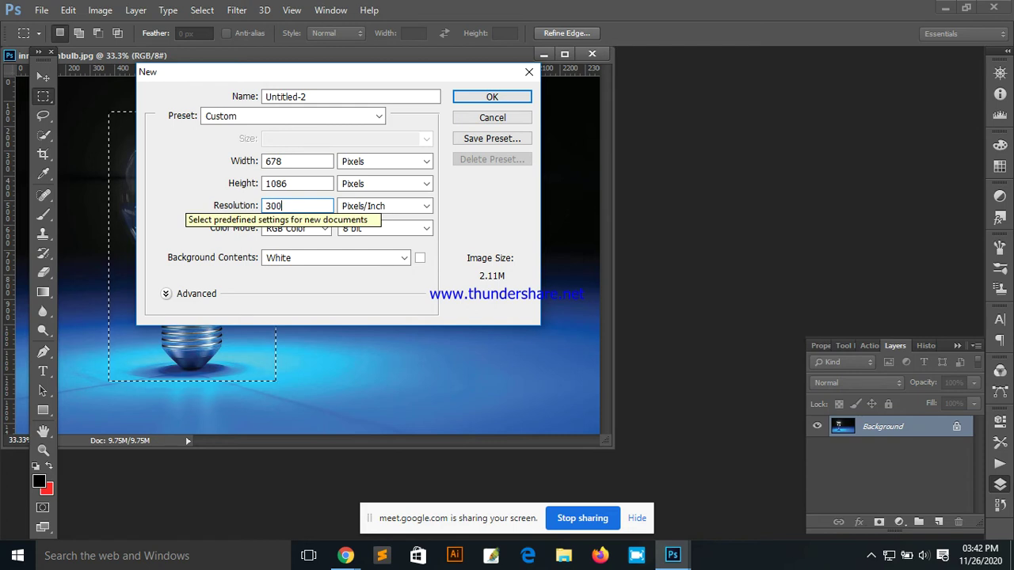
{"action": "key", "text": "Return"}
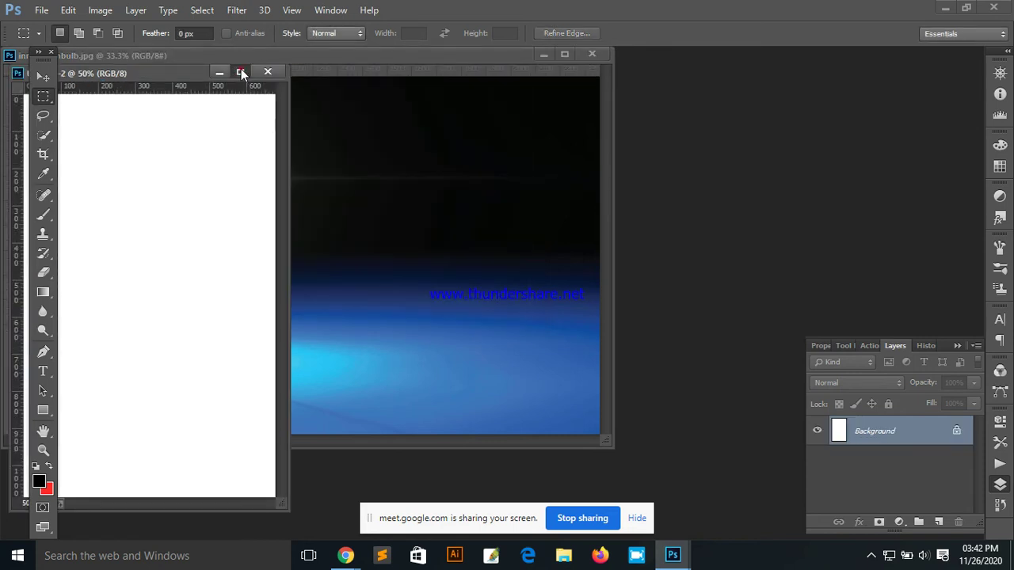
{"action": "left_click", "coordinate": [240, 73]}
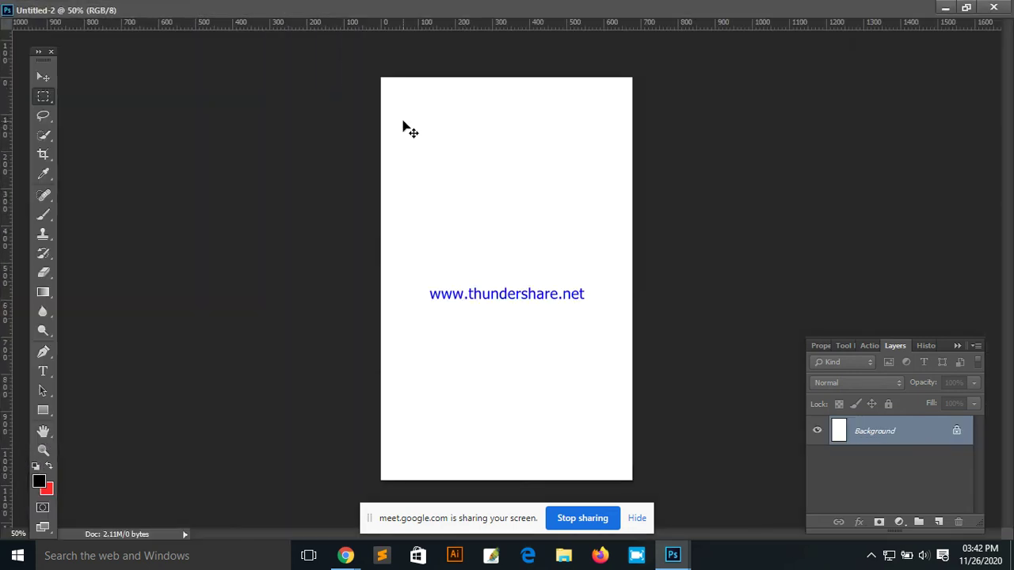
{"action": "key", "text": "ctrl+v"}
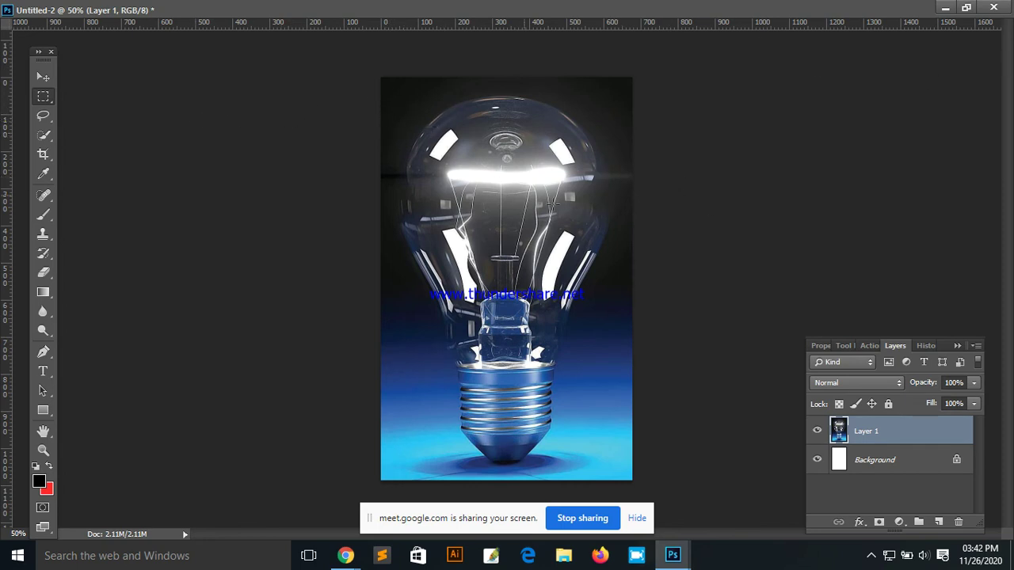
- Float Untitled-2 and drag it right beside the bulb photo, then minimize and restore it
{"action": "left_click", "coordinate": [965, 7]}
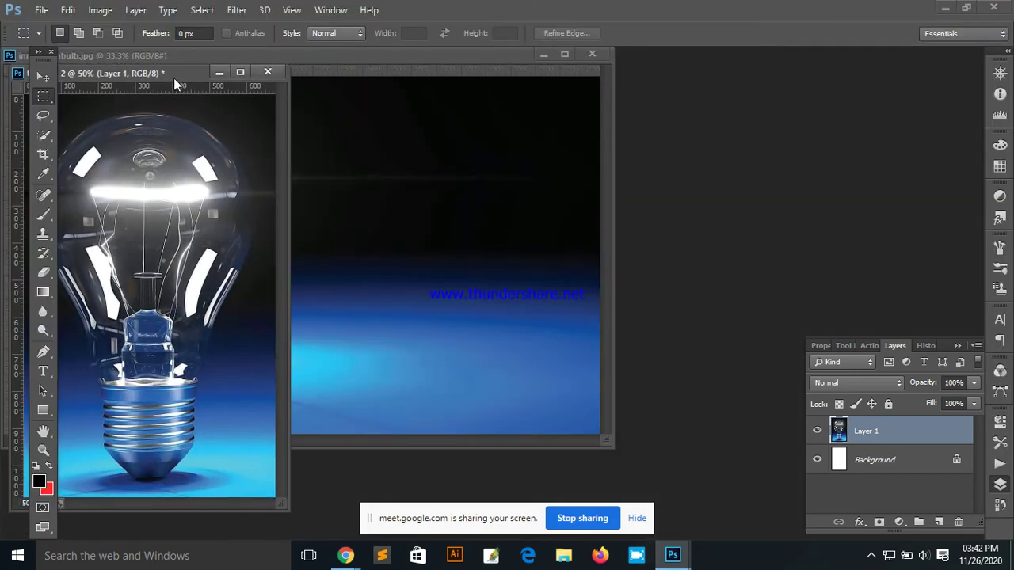
{"action": "left_click_drag", "start_coordinate": [175, 80], "coordinate": [348, 59]}
{"action": "mouse_move", "coordinate": [289, 71]}
{"action": "left_mouse_down"}
{"action": "mouse_move", "coordinate": [437, 79]}
{"action": "mouse_move", "coordinate": [503, 68]}
{"action": "mouse_move", "coordinate": [519, 54]}
{"action": "left_mouse_up"}
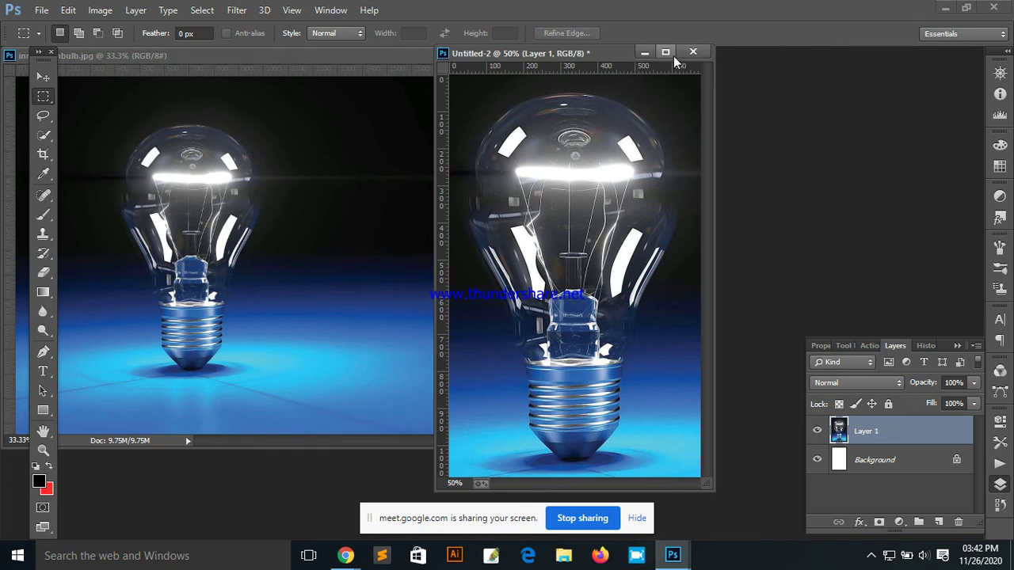
{"action": "left_click", "coordinate": [646, 54]}
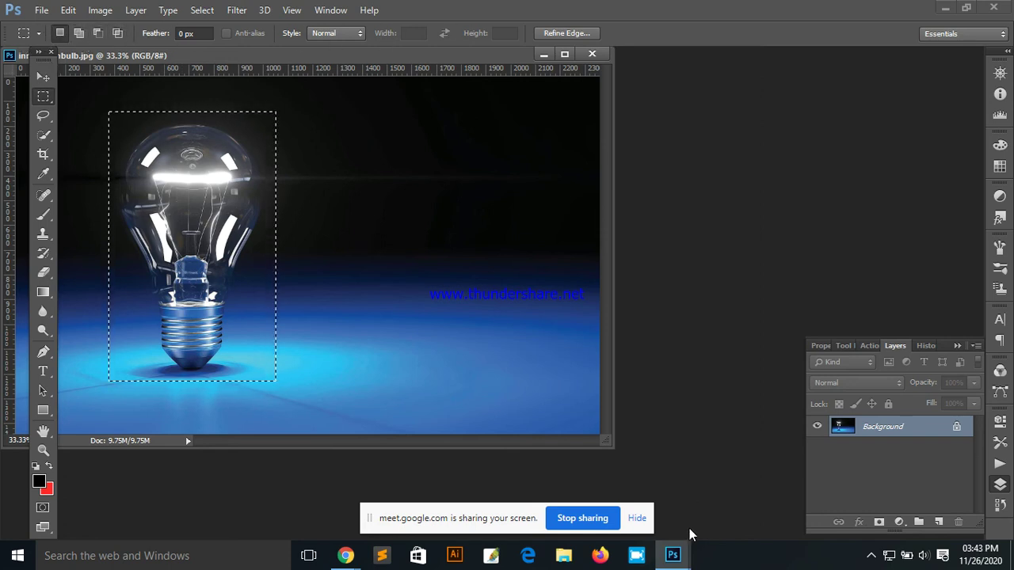
{"action": "mouse_move", "coordinate": [672, 556]}
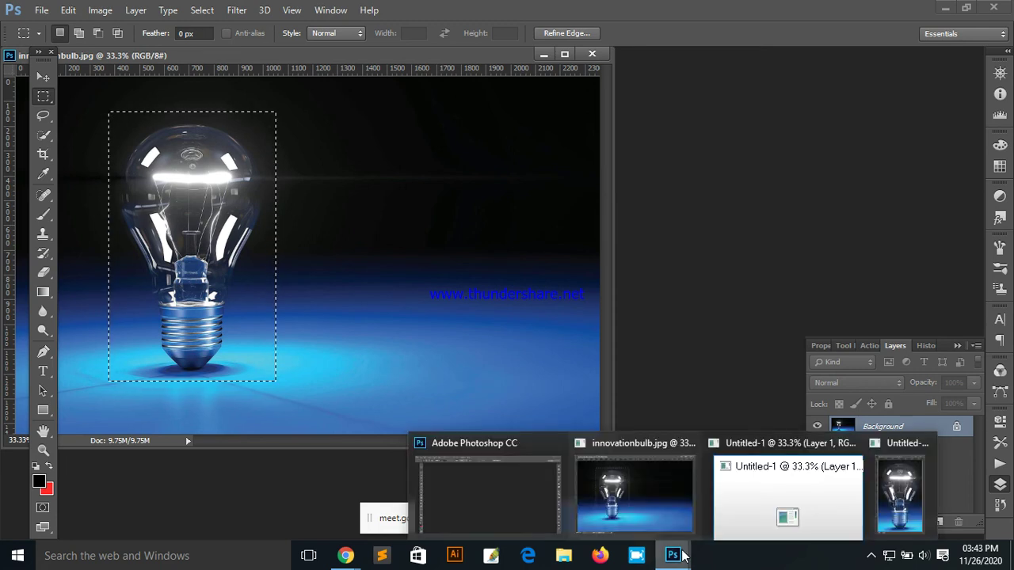
{"action": "left_click", "coordinate": [900, 486]}
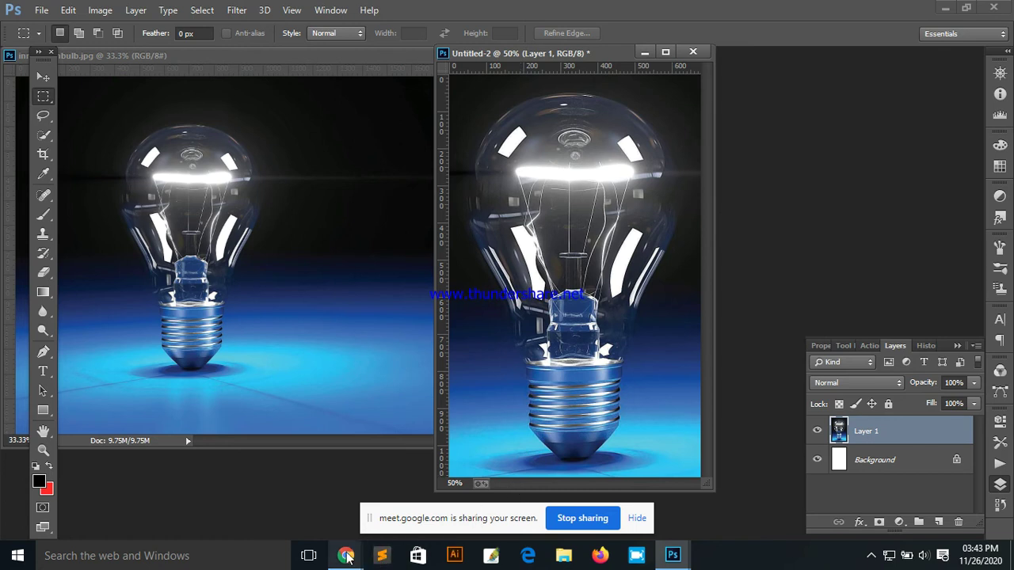
{"action": "left_click", "coordinate": [228, 482]}
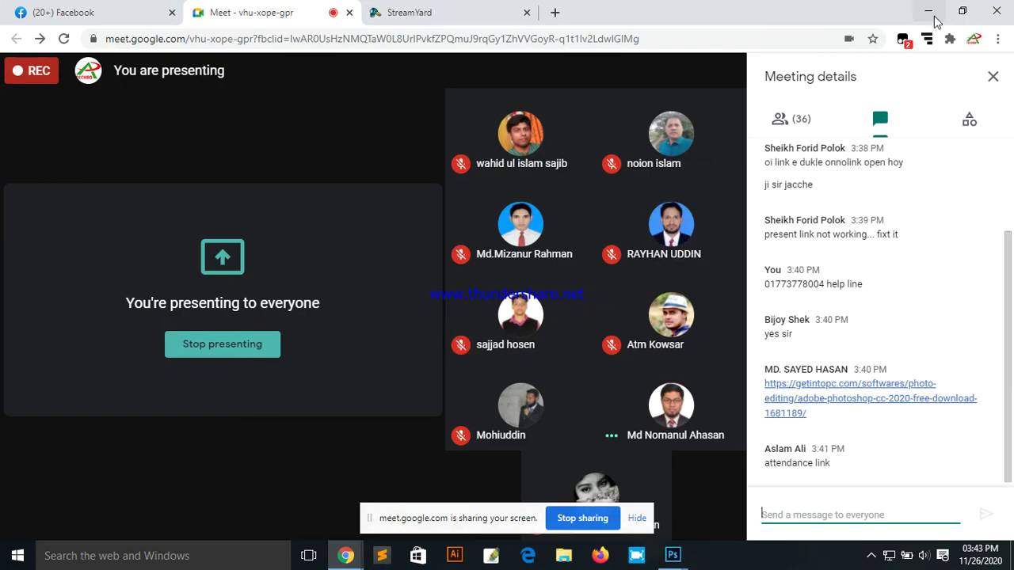
- Minimize the meeting and the new document, then switch back to the Google Meet window
{"action": "left_click", "coordinate": [928, 12]}
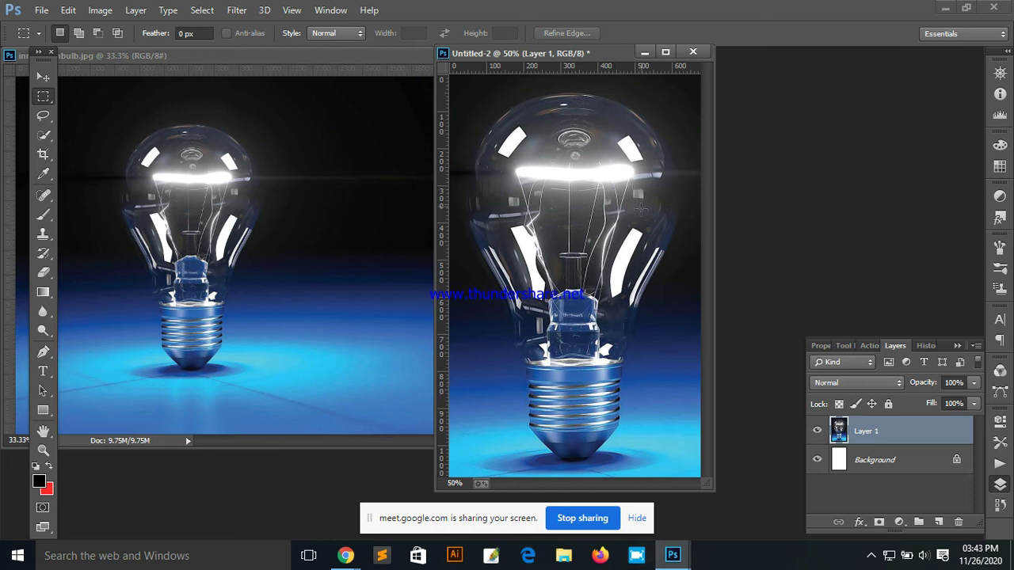
{"action": "left_click", "coordinate": [645, 54]}
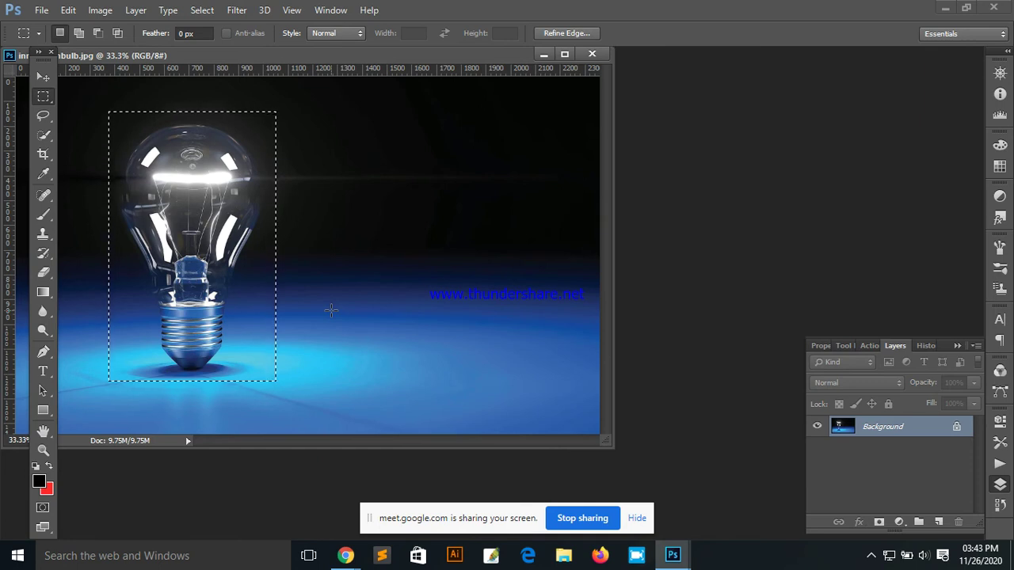
{"action": "left_click", "coordinate": [332, 559]}
{"action": "left_click", "coordinate": [195, 498]}
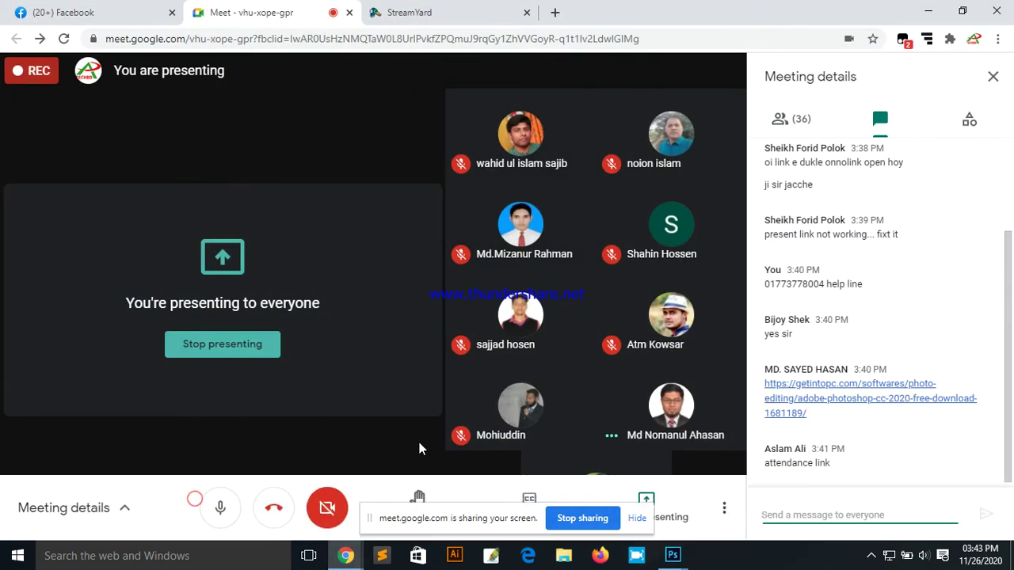
- Mute and unmute the microphone, then minimize and restore the browser
{"action": "left_click", "coordinate": [222, 509]}
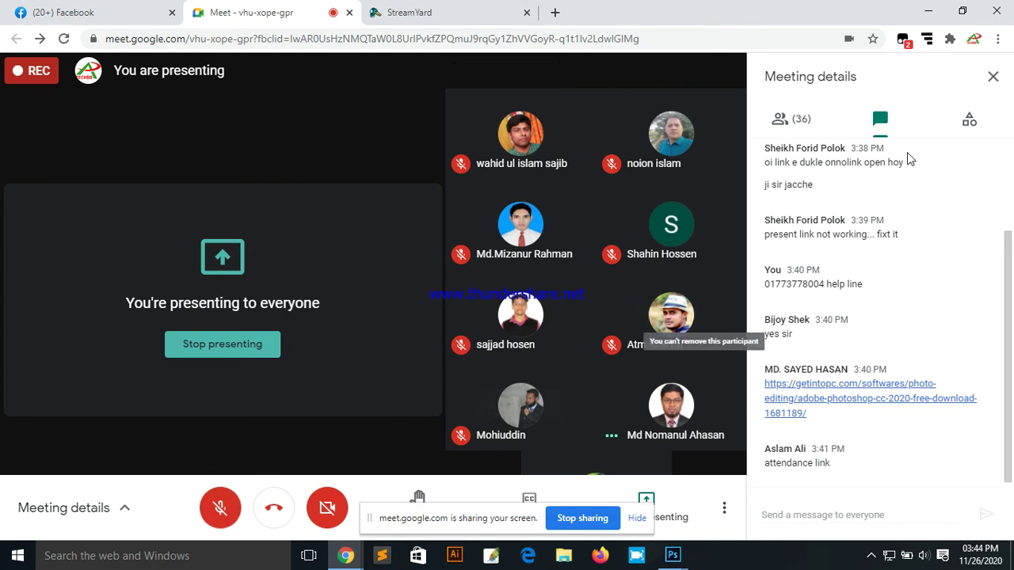
{"action": "left_click", "coordinate": [220, 507]}
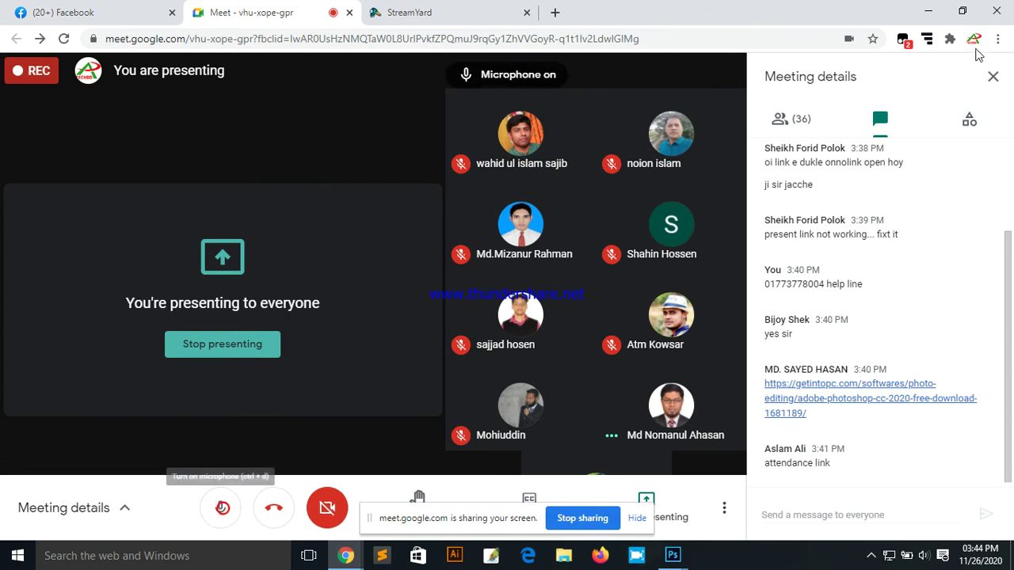
{"action": "left_click", "coordinate": [927, 12]}
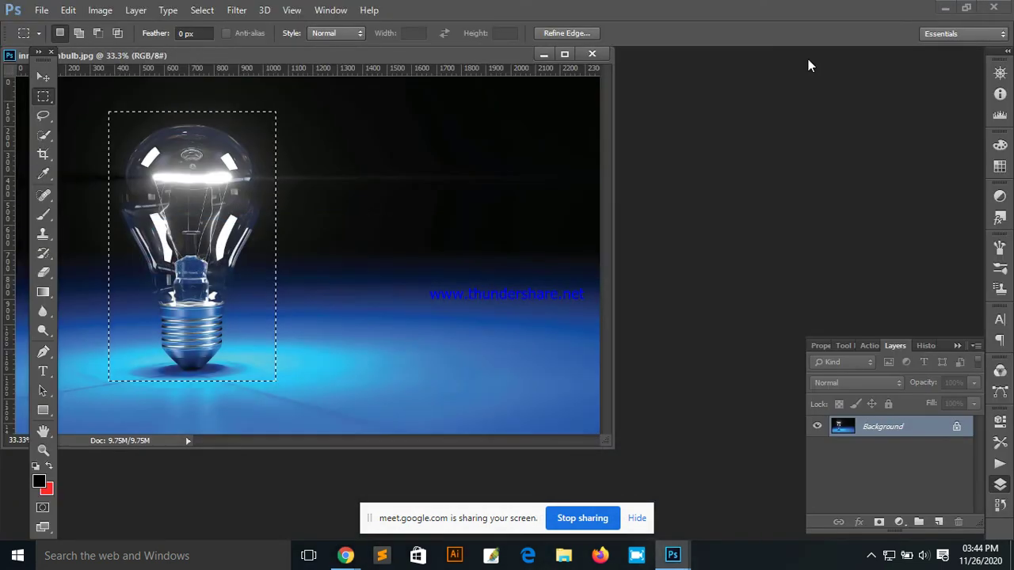
{"action": "left_click", "coordinate": [262, 483]}
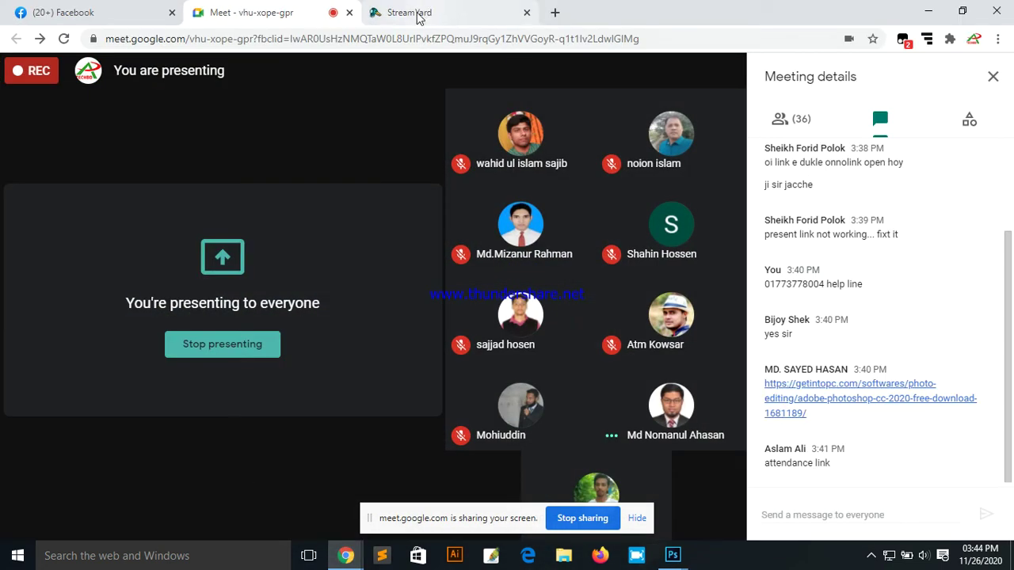
- Retry loading the StreamYard studio page, then minimize Chrome to return to Photoshop
{"action": "left_click", "coordinate": [416, 13]}
{"action": "left_click", "coordinate": [511, 244]}
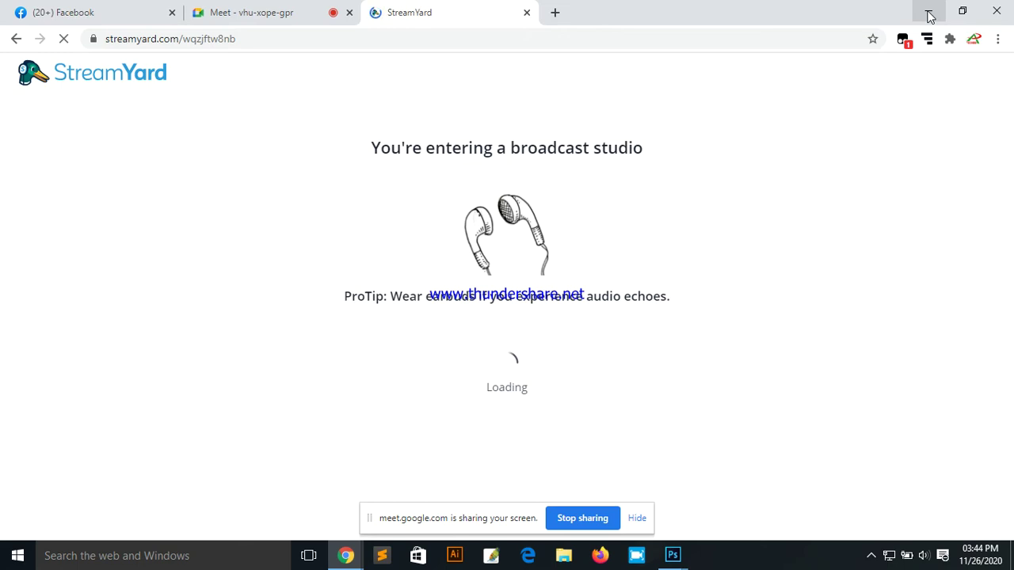
{"action": "left_click", "coordinate": [928, 16]}
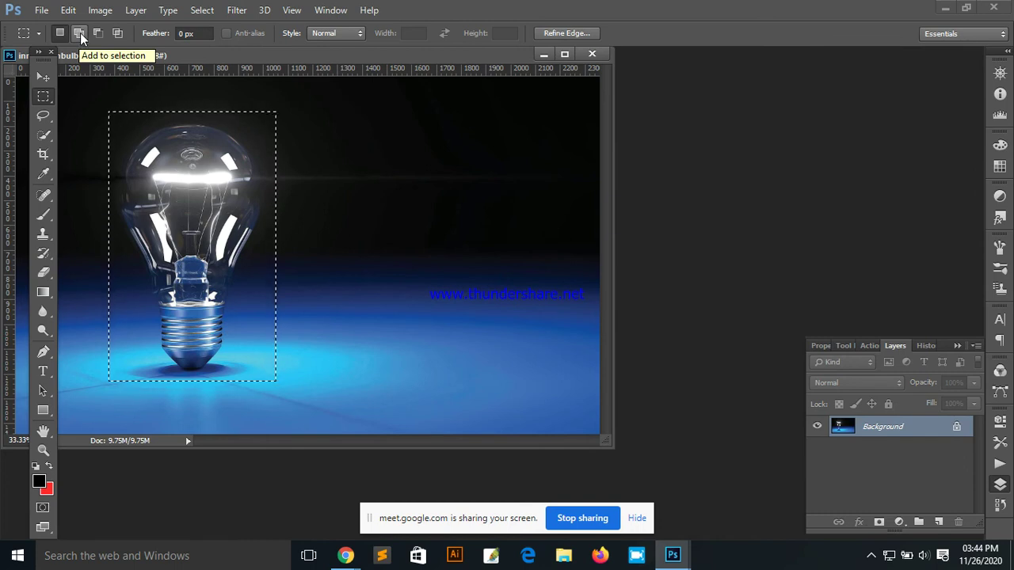
- In Add to selection mode, drag seven rectangles right of the bulb to cover the watermark text
{"action": "left_click", "coordinate": [82, 38]}
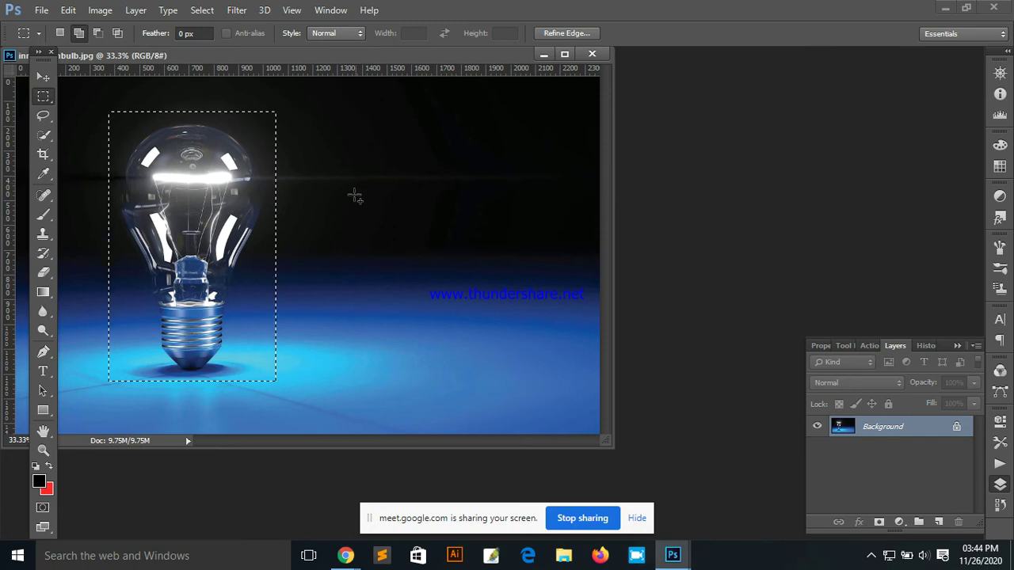
{"action": "mouse_move", "coordinate": [341, 210]}
{"action": "left_mouse_down"}
{"action": "mouse_move", "coordinate": [285, 266]}
{"action": "mouse_move", "coordinate": [237, 287]}
{"action": "left_mouse_up"}
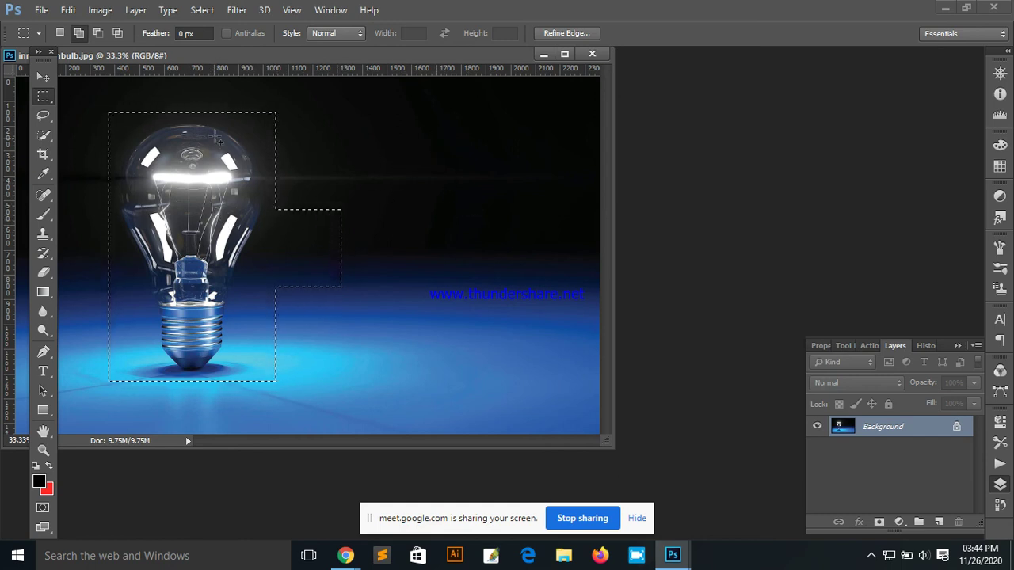
{"action": "left_click_drag", "start_coordinate": [412, 127], "coordinate": [262, 348]}
{"action": "left_click_drag", "start_coordinate": [412, 188], "coordinate": [477, 283]}
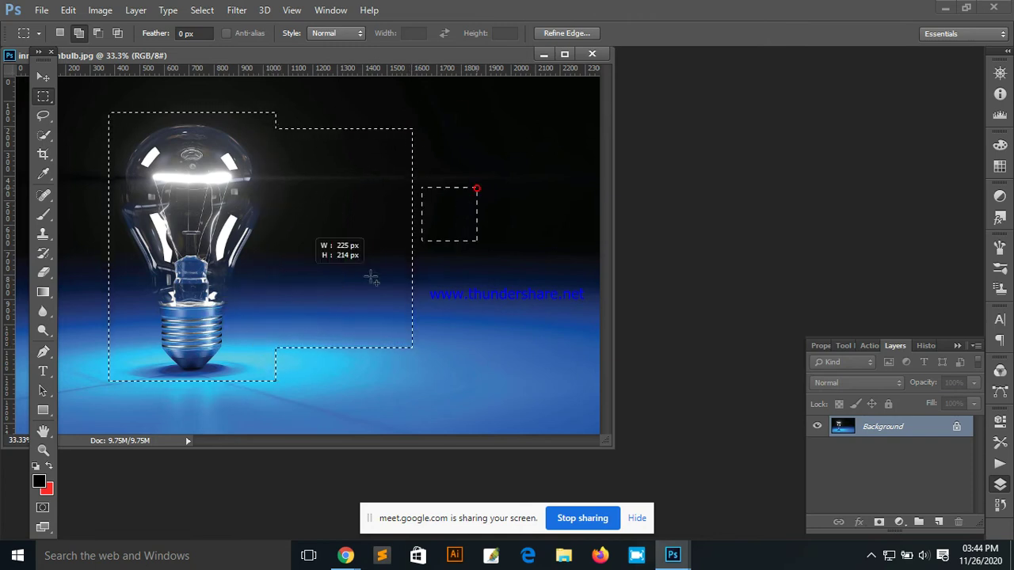
{"action": "left_click_drag", "start_coordinate": [478, 371], "coordinate": [380, 286]}
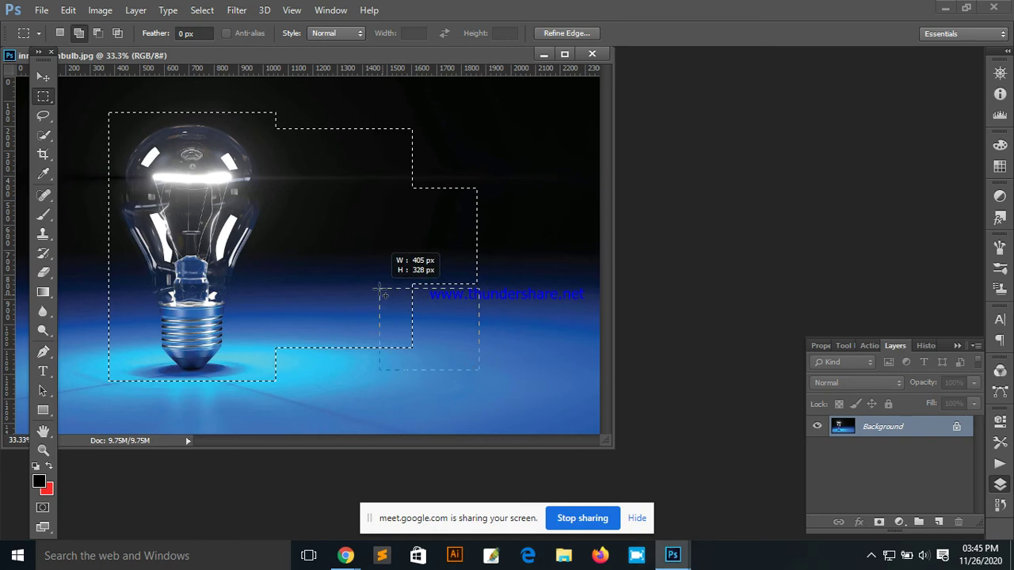
{"action": "left_click_drag", "start_coordinate": [515, 294], "coordinate": [408, 238]}
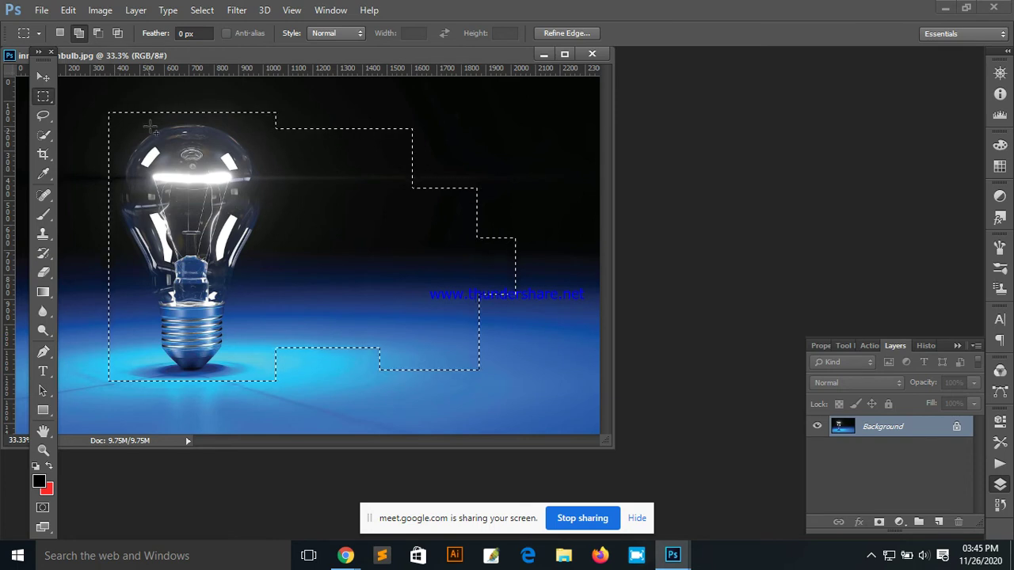
{"action": "left_click_drag", "start_coordinate": [265, 107], "coordinate": [444, 111]}
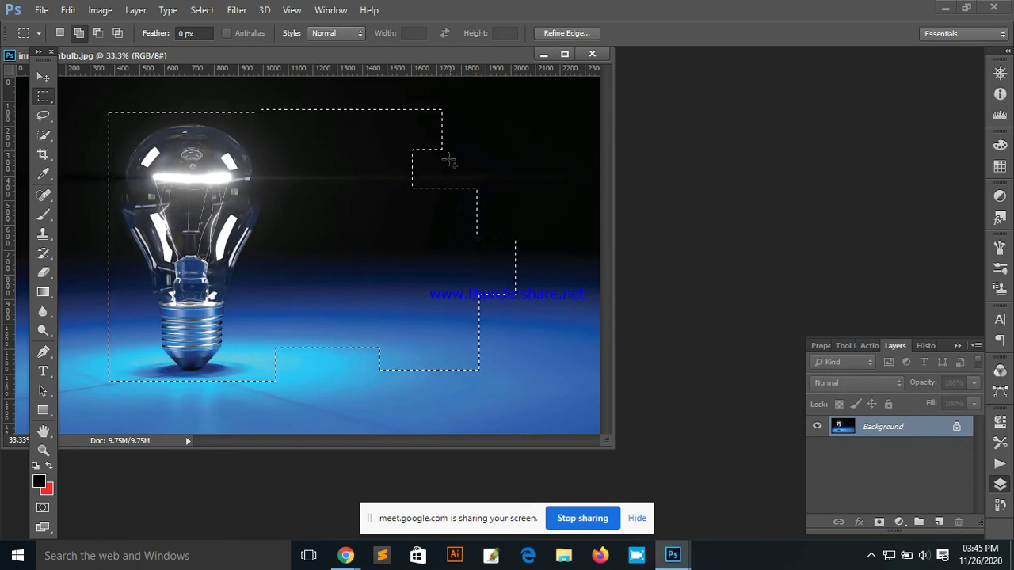
{"action": "left_click_drag", "start_coordinate": [391, 227], "coordinate": [457, 124]}
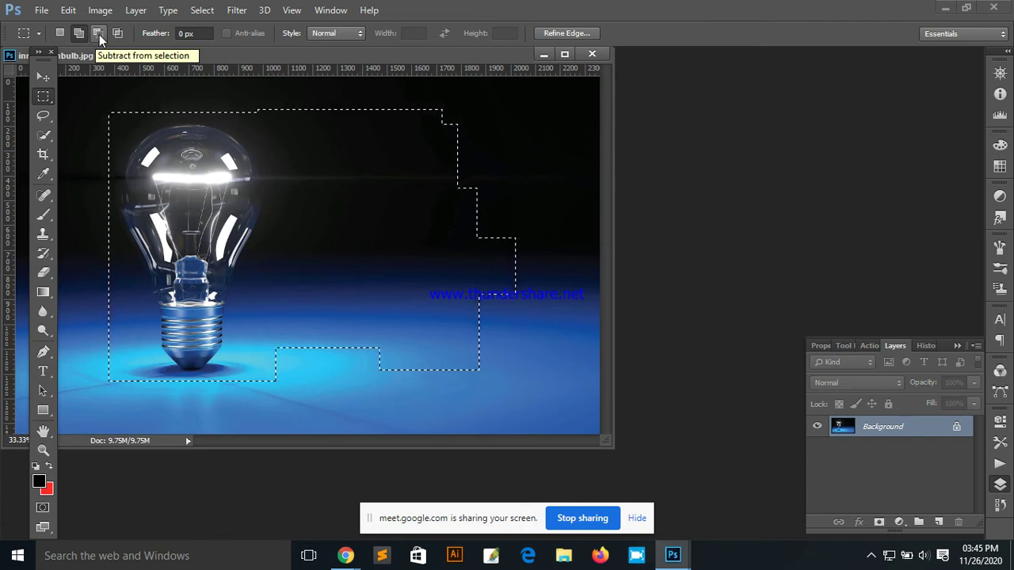
{"action": "left_click", "coordinate": [99, 34]}
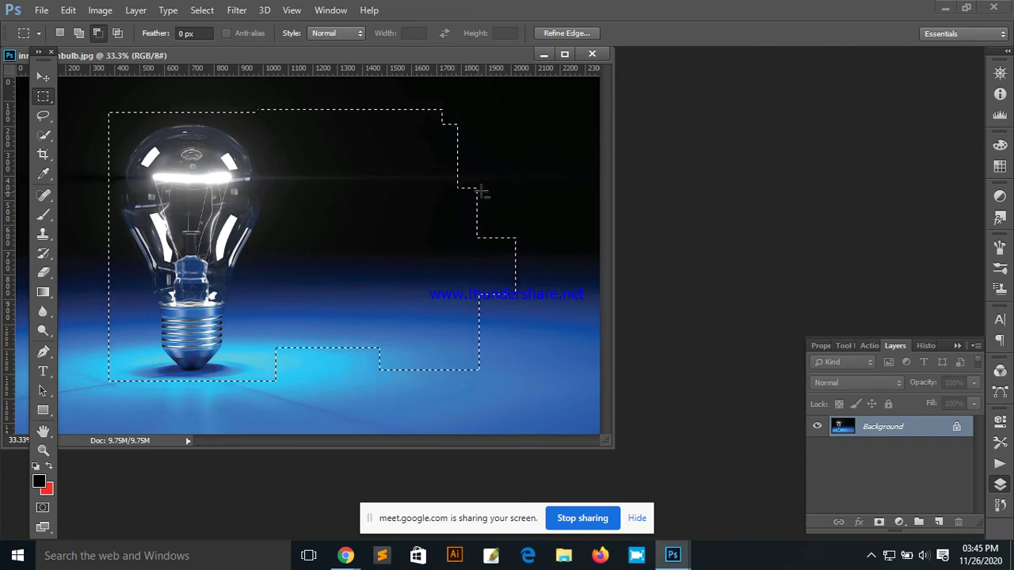
- Subtract the right side and top-right corner, carving a staircase notch out of the selection
{"action": "left_click_drag", "start_coordinate": [498, 164], "coordinate": [422, 235]}
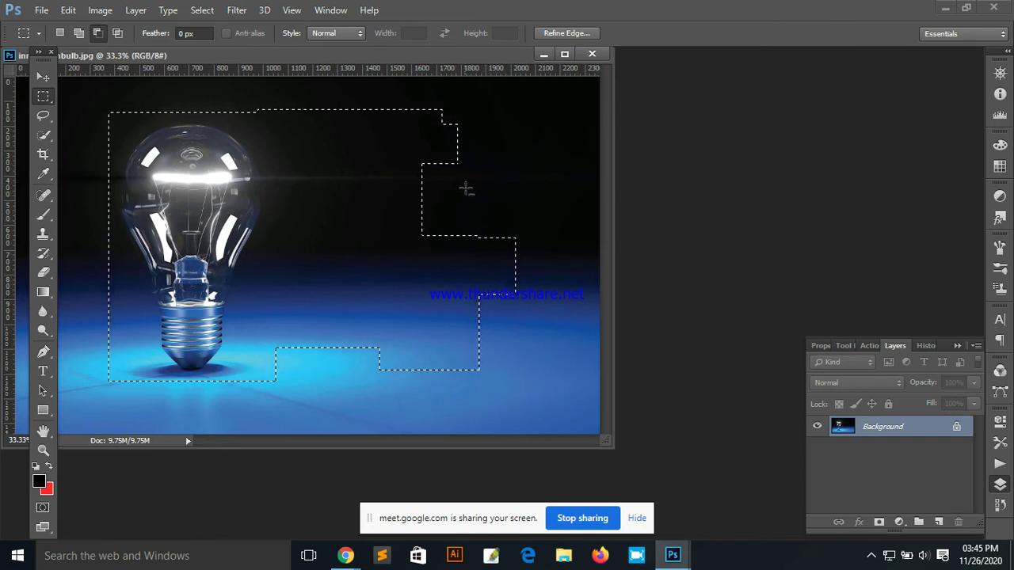
{"action": "mouse_move", "coordinate": [470, 101]}
{"action": "left_mouse_down"}
{"action": "mouse_move", "coordinate": [420, 200]}
{"action": "mouse_move", "coordinate": [458, 260]}
{"action": "left_mouse_up"}
{"action": "left_click_drag", "start_coordinate": [458, 314], "coordinate": [336, 234]}
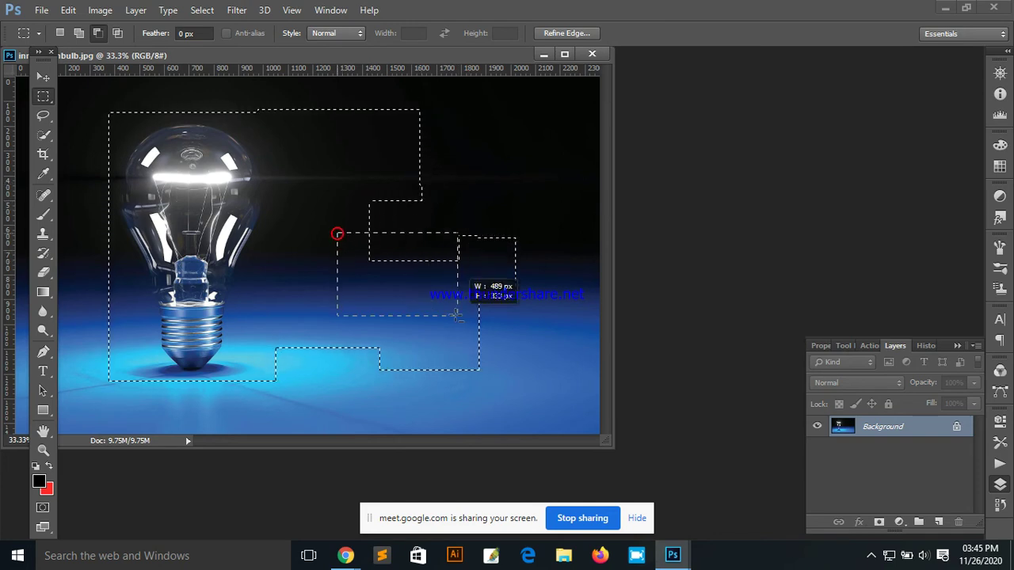
{"action": "left_click_drag", "start_coordinate": [392, 314], "coordinate": [294, 257]}
{"action": "left_click_drag", "start_coordinate": [343, 299], "coordinate": [267, 236]}
{"action": "left_click_drag", "start_coordinate": [235, 207], "coordinate": [337, 277]}
- Trim the upper and lower steps, then intersect a rectangle over the bulb top
{"action": "left_click_drag", "start_coordinate": [450, 215], "coordinate": [355, 123]}
{"action": "left_click_drag", "start_coordinate": [428, 197], "coordinate": [299, 114]}
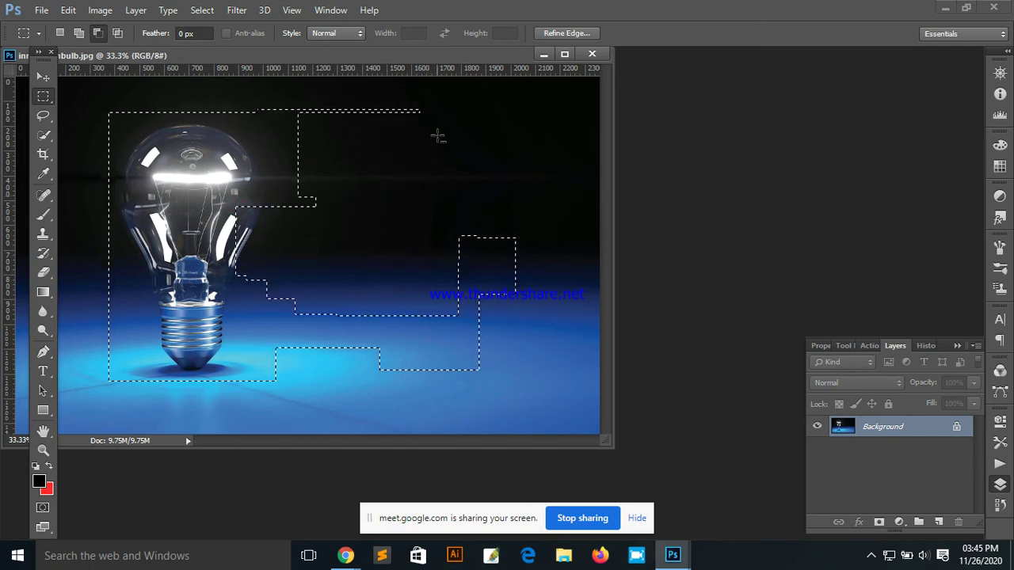
{"action": "left_click_drag", "start_coordinate": [283, 172], "coordinate": [409, 219]}
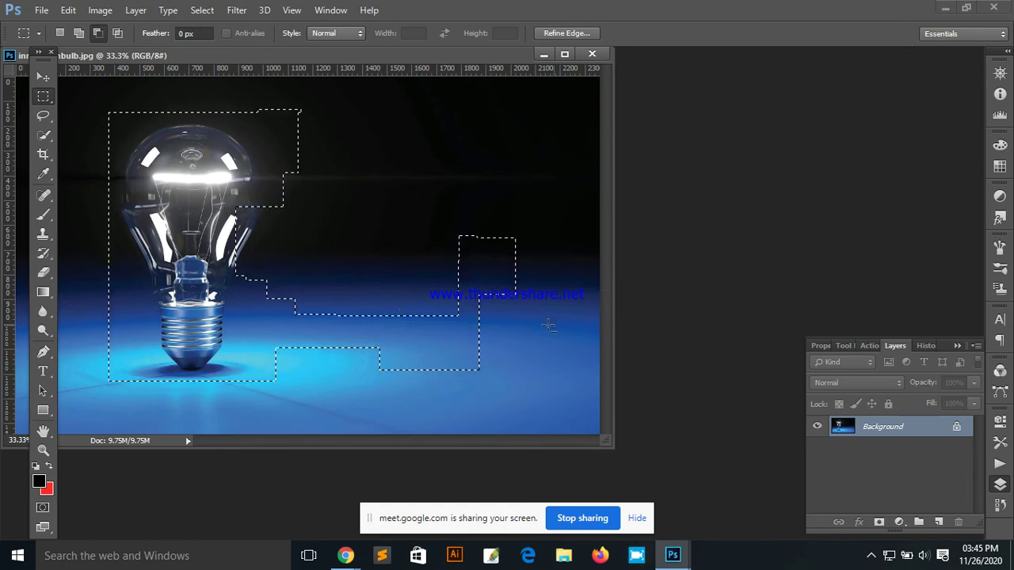
{"action": "mouse_move", "coordinate": [527, 226]}
{"action": "left_mouse_down"}
{"action": "mouse_move", "coordinate": [328, 376]}
{"action": "mouse_move", "coordinate": [294, 266]}
{"action": "left_mouse_up"}
{"action": "mouse_move", "coordinate": [321, 407]}
{"action": "left_mouse_down"}
{"action": "mouse_move", "coordinate": [266, 286]}
{"action": "mouse_move", "coordinate": [243, 275]}
{"action": "left_mouse_up"}
{"action": "mouse_move", "coordinate": [260, 385]}
{"action": "left_mouse_down"}
{"action": "mouse_move", "coordinate": [238, 321]}
{"action": "mouse_move", "coordinate": [238, 274]}
{"action": "left_mouse_up"}
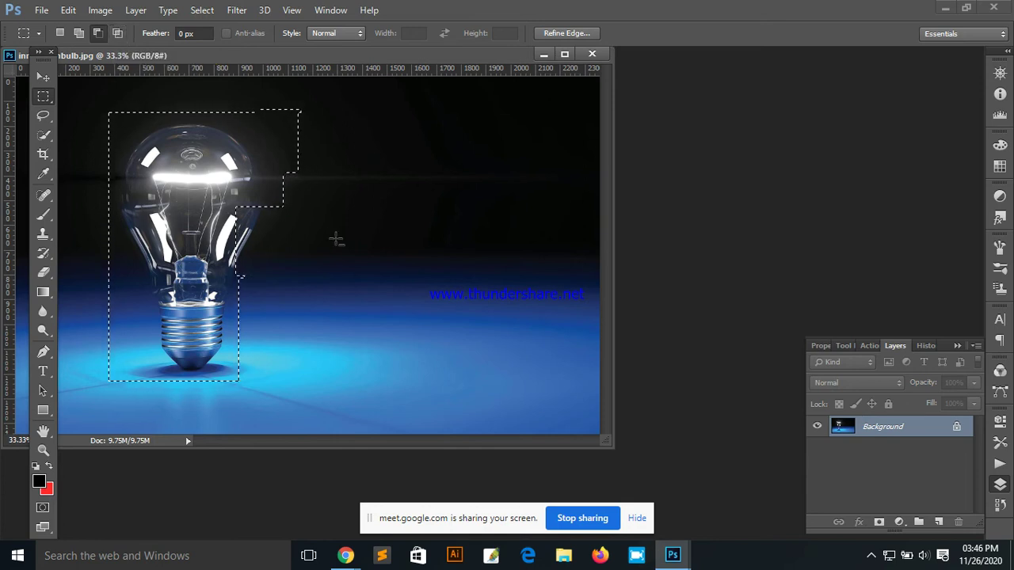
{"action": "left_click", "coordinate": [118, 33]}
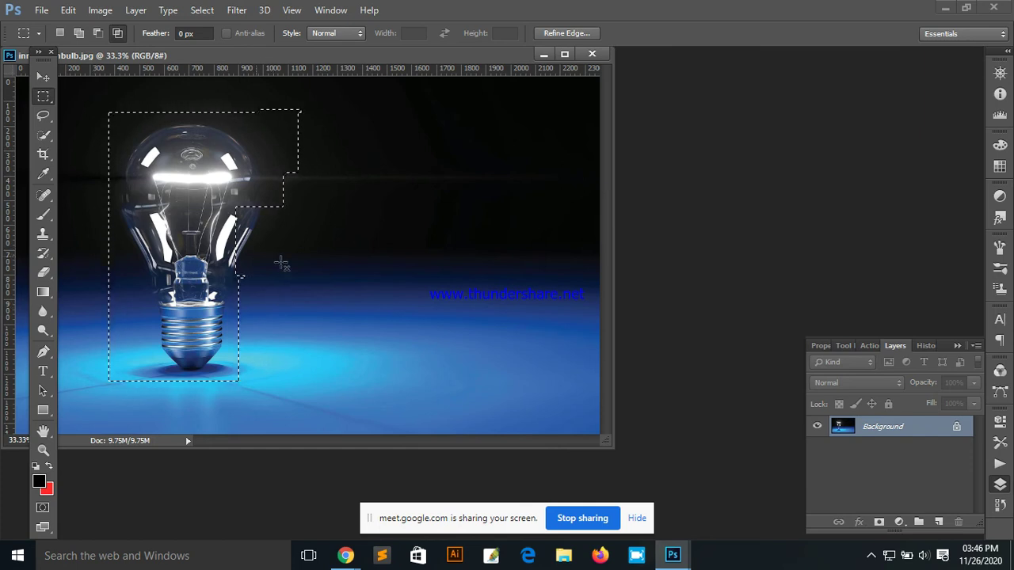
{"action": "left_click_drag", "start_coordinate": [139, 137], "coordinate": [255, 227]}
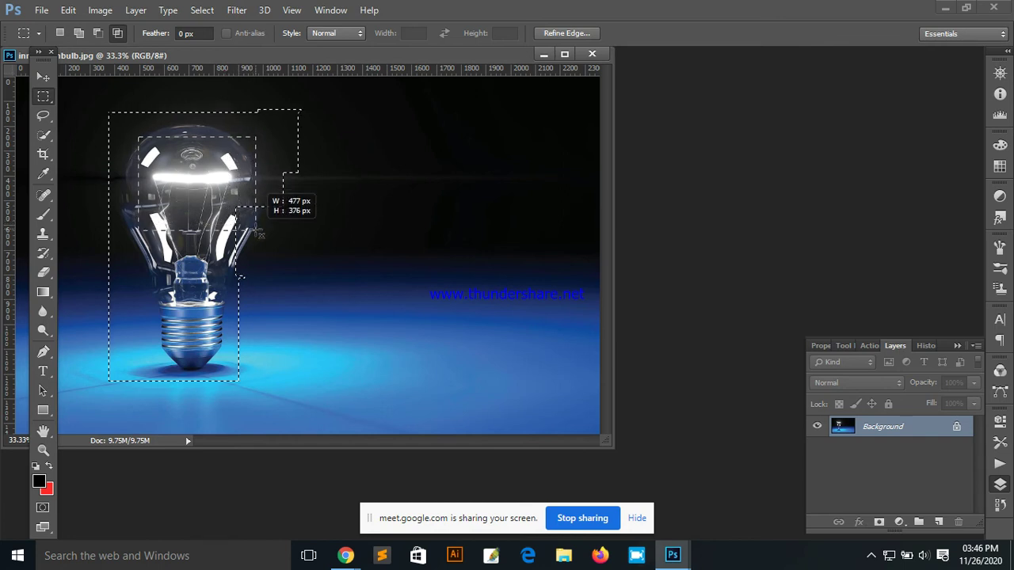
- Intersect with a rectangle over the bulb glass, then select dark background beside it and deselect
{"action": "left_click_drag", "start_coordinate": [255, 227], "coordinate": [267, 237]}
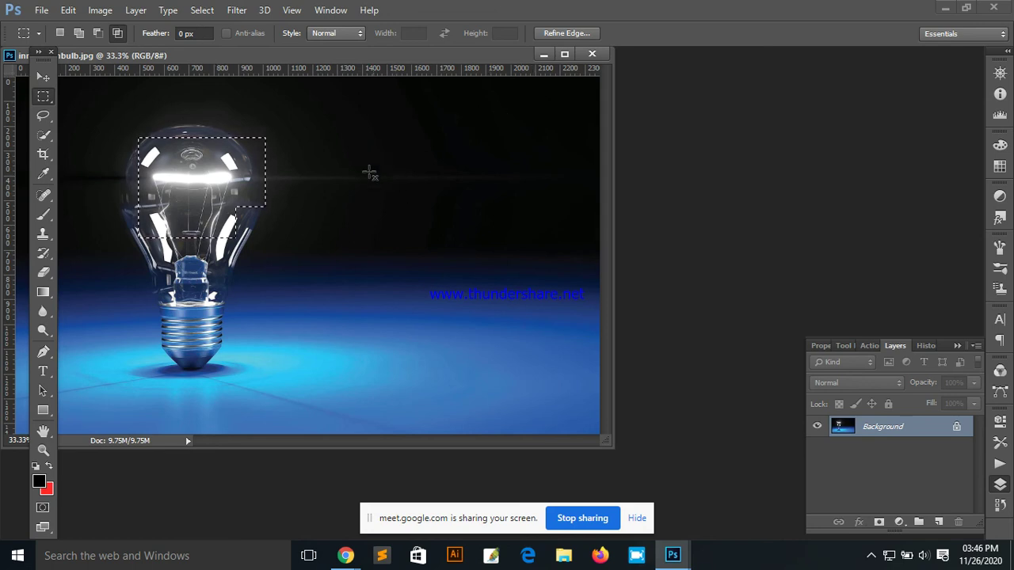
{"action": "mouse_move", "coordinate": [304, 146]}
{"action": "left_mouse_down"}
{"action": "mouse_move", "coordinate": [508, 269]}
{"action": "mouse_move", "coordinate": [546, 271]}
{"action": "left_mouse_up"}
{"action": "left_click", "coordinate": [508, 213]}
{"action": "left_click_drag", "start_coordinate": [320, 140], "coordinate": [557, 279]}
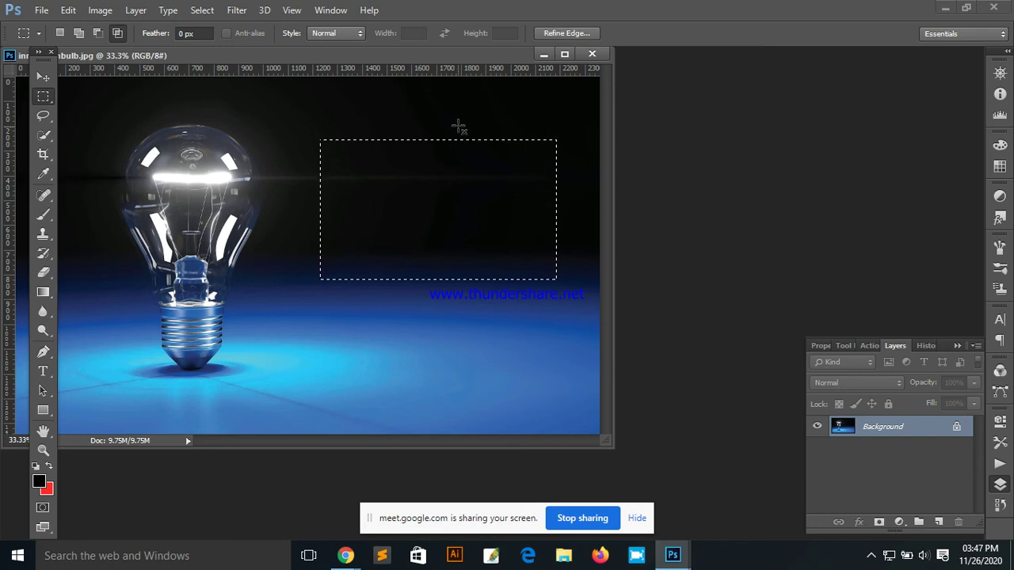
{"action": "left_click", "coordinate": [458, 120]}
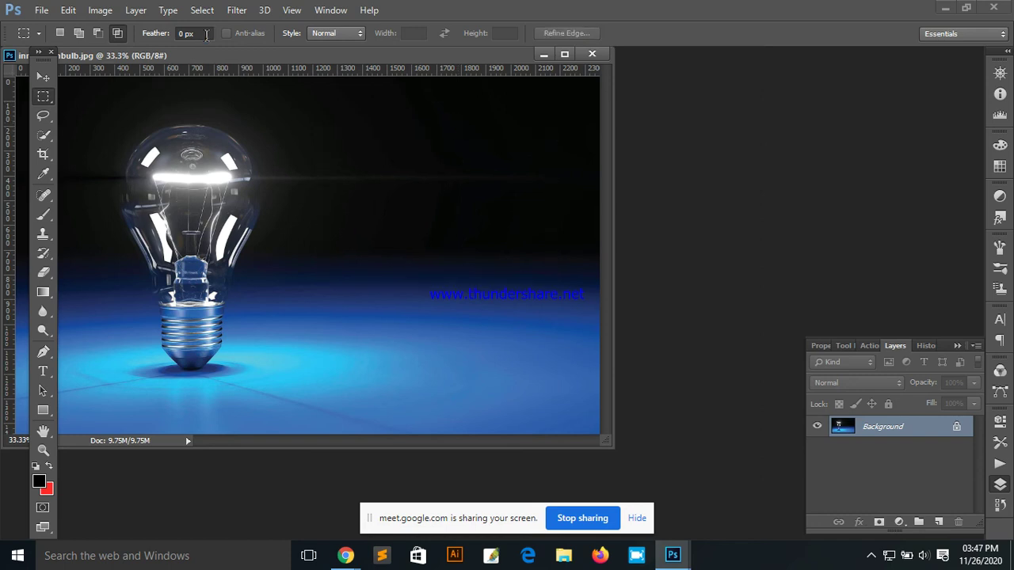
- Set Feather to 20 px and drag a soft-edged selection over the dark area
{"action": "left_click", "coordinate": [198, 34]}
{"action": "type", "text": "20"}
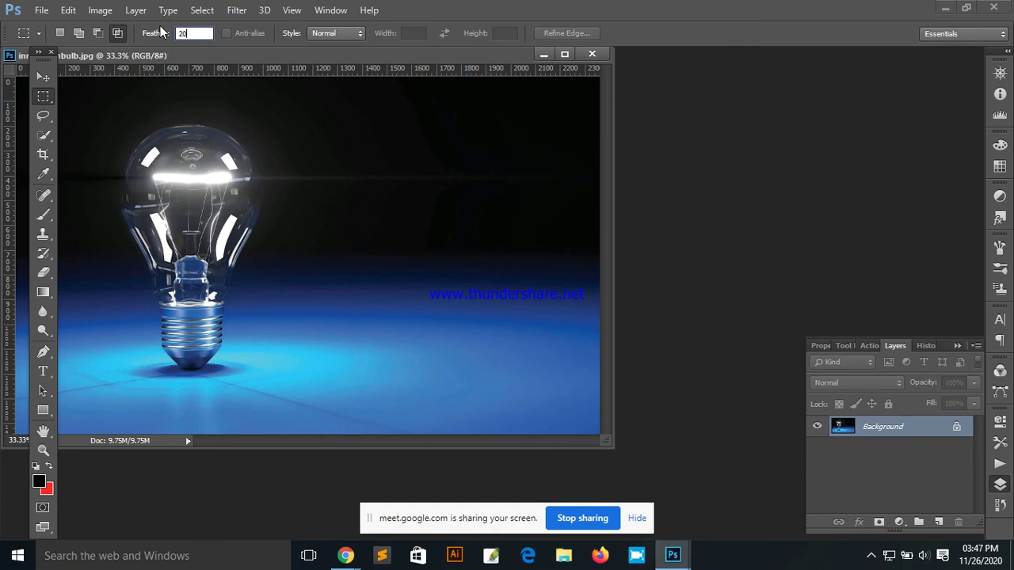
{"action": "key", "text": "Return"}
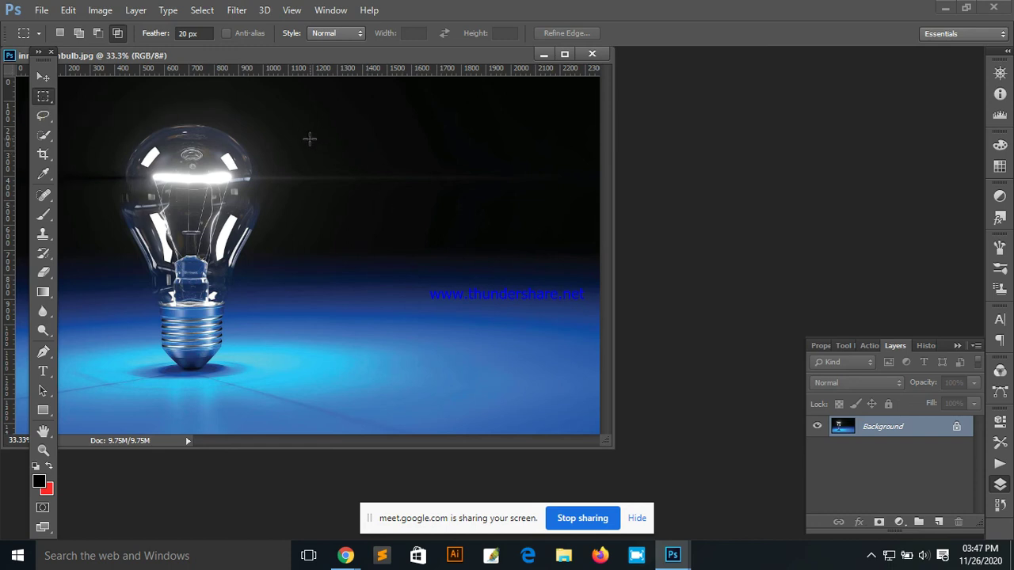
{"action": "left_click_drag", "start_coordinate": [309, 140], "coordinate": [562, 299]}
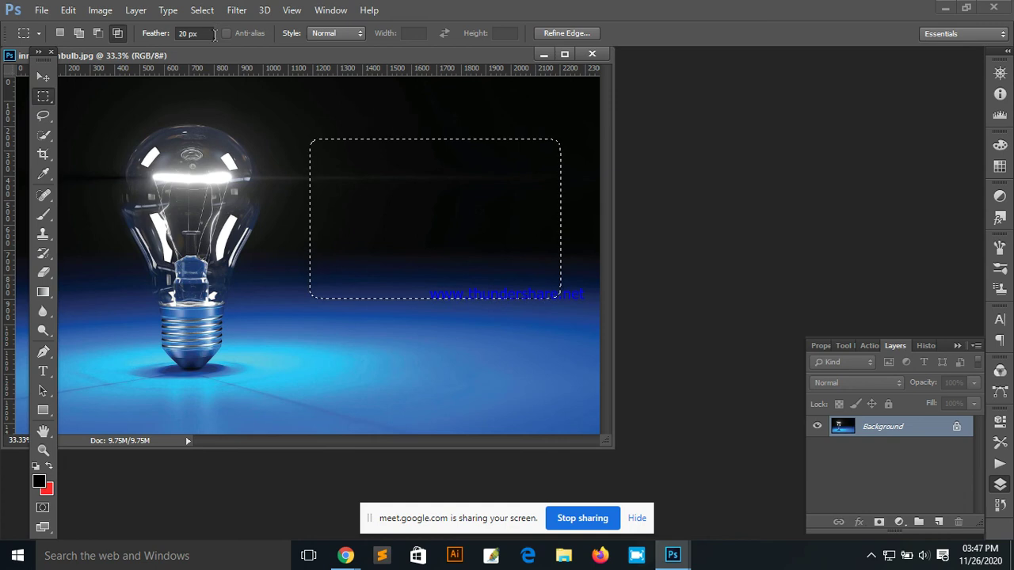
- Raise Feather to 50 px, select a soft rounded area on the blue floor, and add Layer 1
{"action": "left_click", "coordinate": [194, 33]}
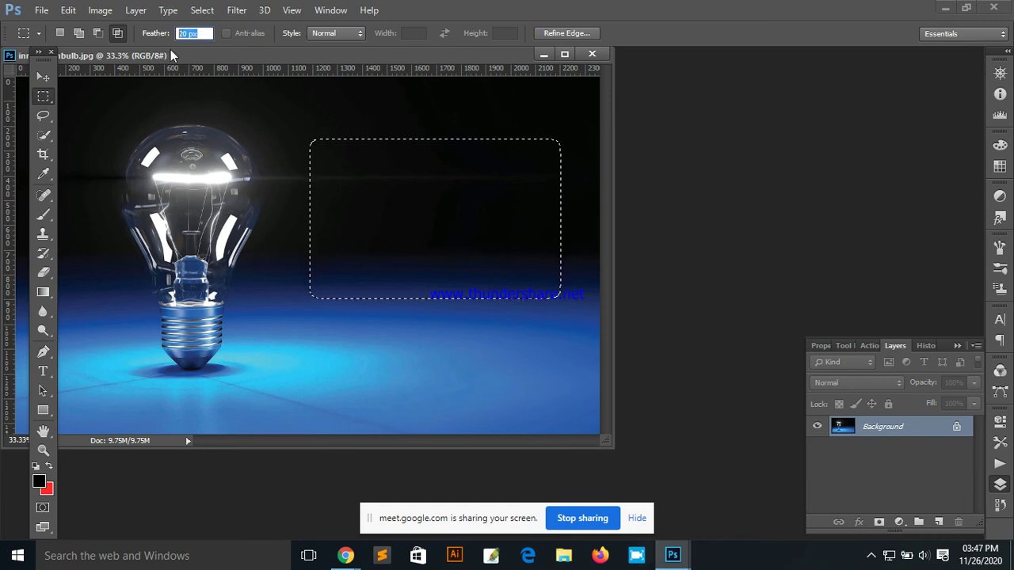
{"action": "type", "text": "5"}
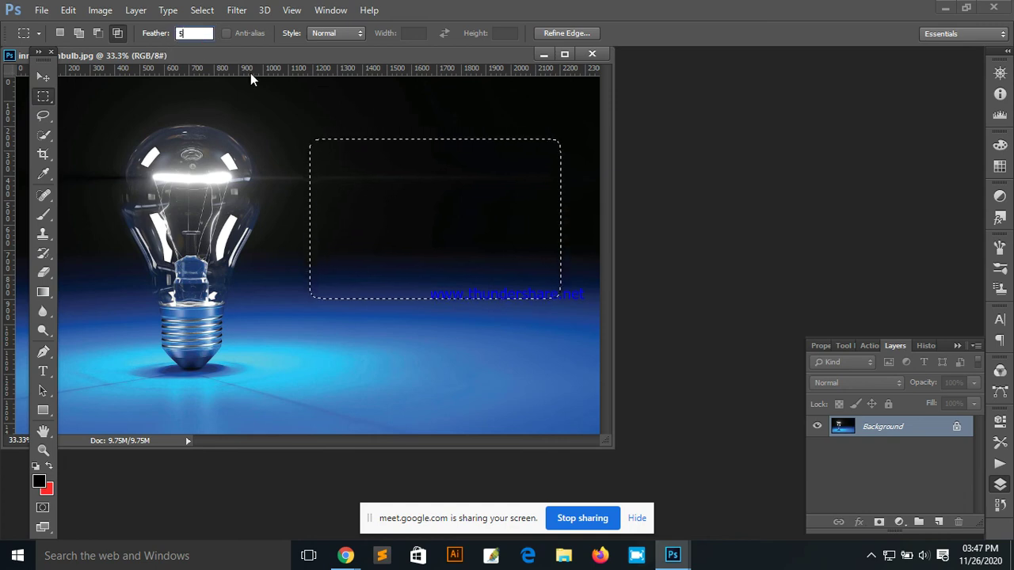
{"action": "type", "text": "0"}
{"action": "key", "text": "Return"}
{"action": "left_click_drag", "start_coordinate": [308, 367], "coordinate": [448, 410]}
{"action": "left_click", "coordinate": [530, 215]}
{"action": "left_click_drag", "start_coordinate": [335, 263], "coordinate": [558, 395]}
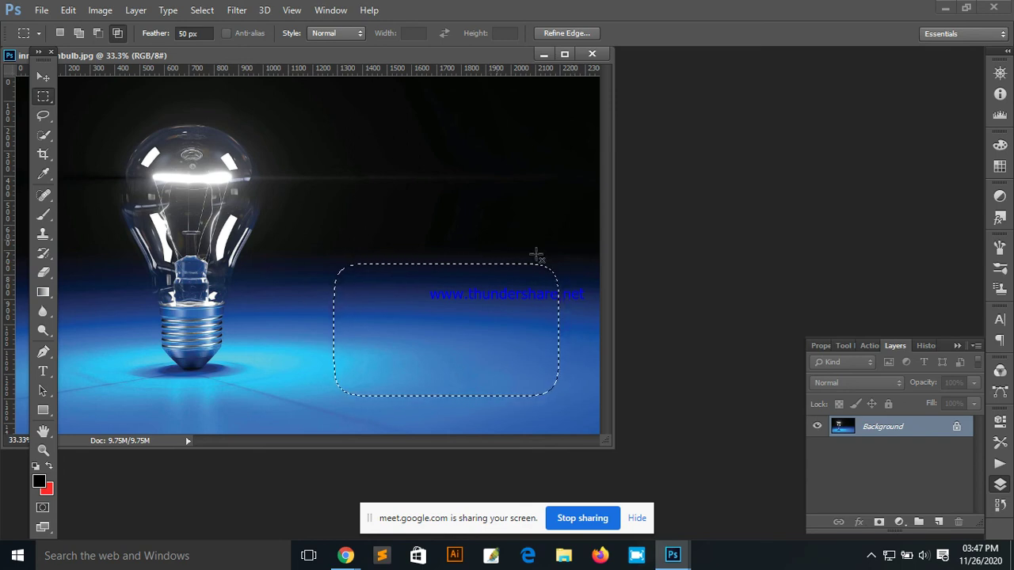
{"action": "left_click", "coordinate": [938, 522]}
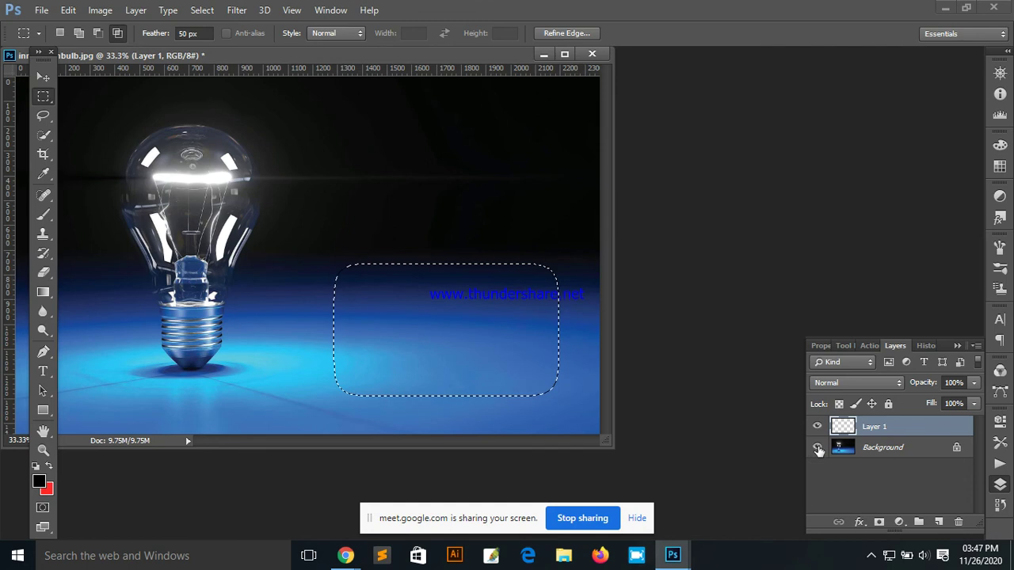
- Hide the Background layer and fill the feathered selection on Layer 1 with red
{"action": "left_click", "coordinate": [818, 448]}
{"action": "left_click", "coordinate": [895, 448]}
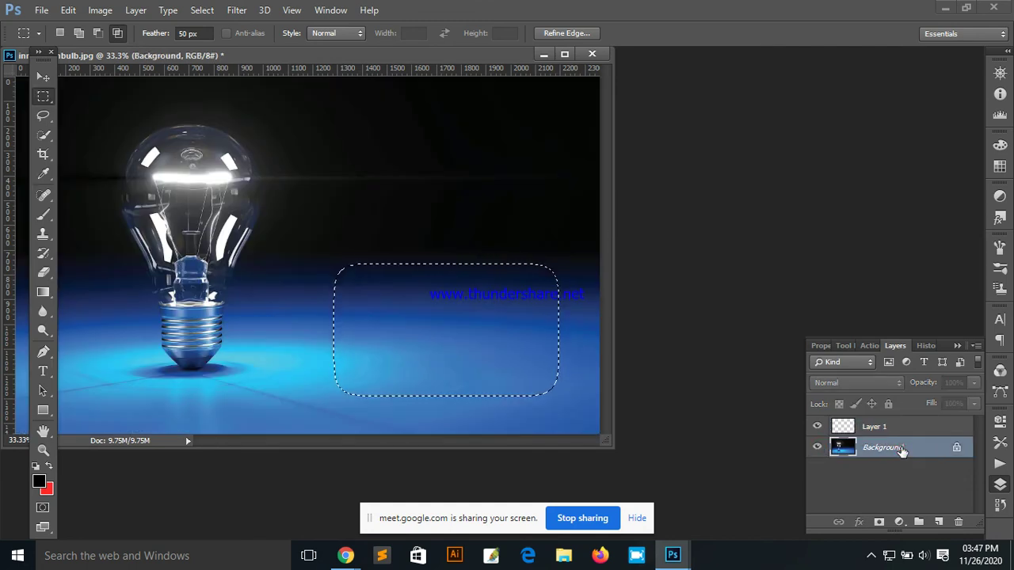
{"action": "left_click", "coordinate": [902, 430]}
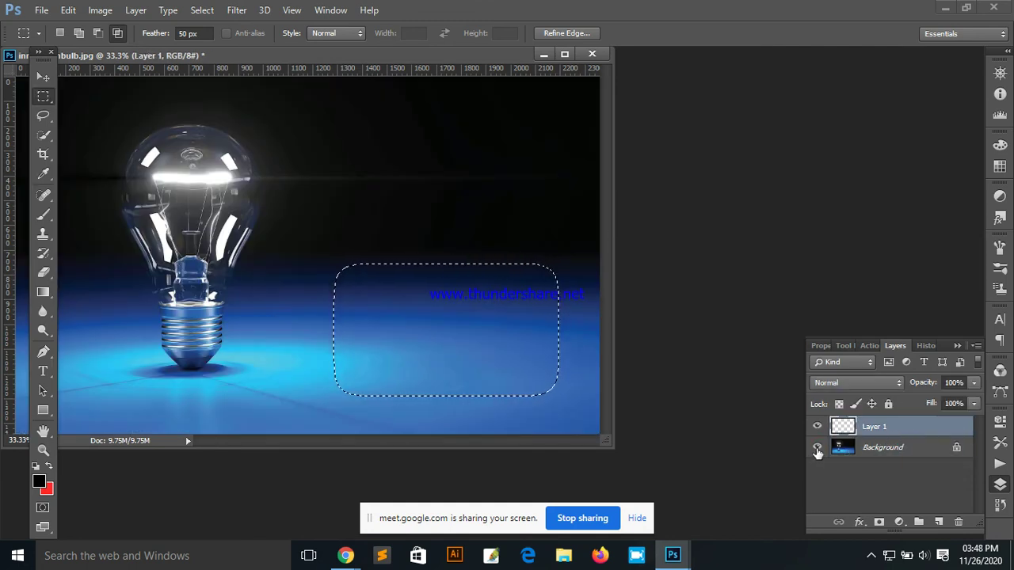
{"action": "left_click", "coordinate": [818, 449]}
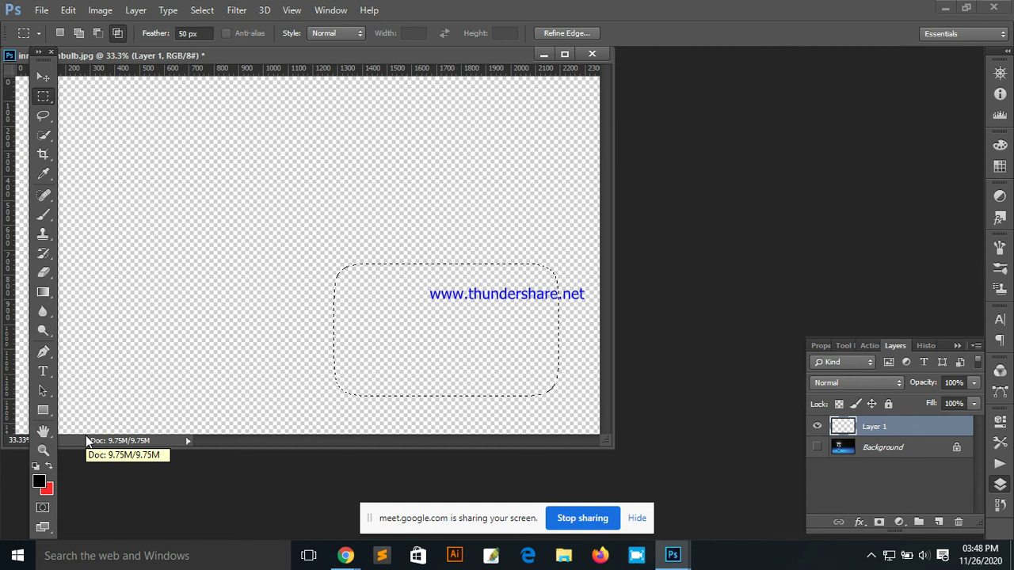
{"action": "key", "text": "ctrl+BackSpace"}
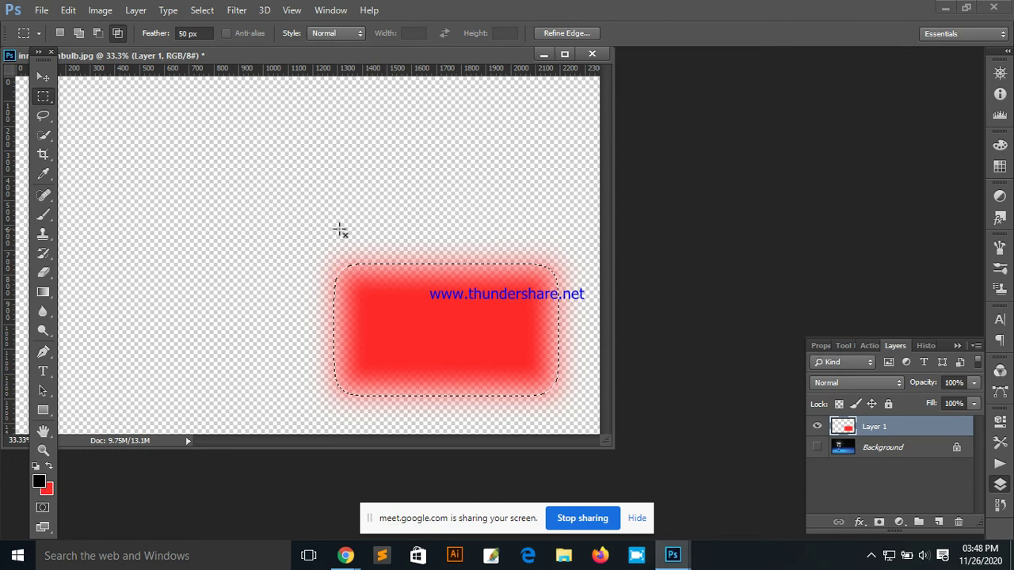
- Delete and redo the red fill on Layer 1, then maximize the window and zoom in
{"action": "left_click", "coordinate": [914, 457]}
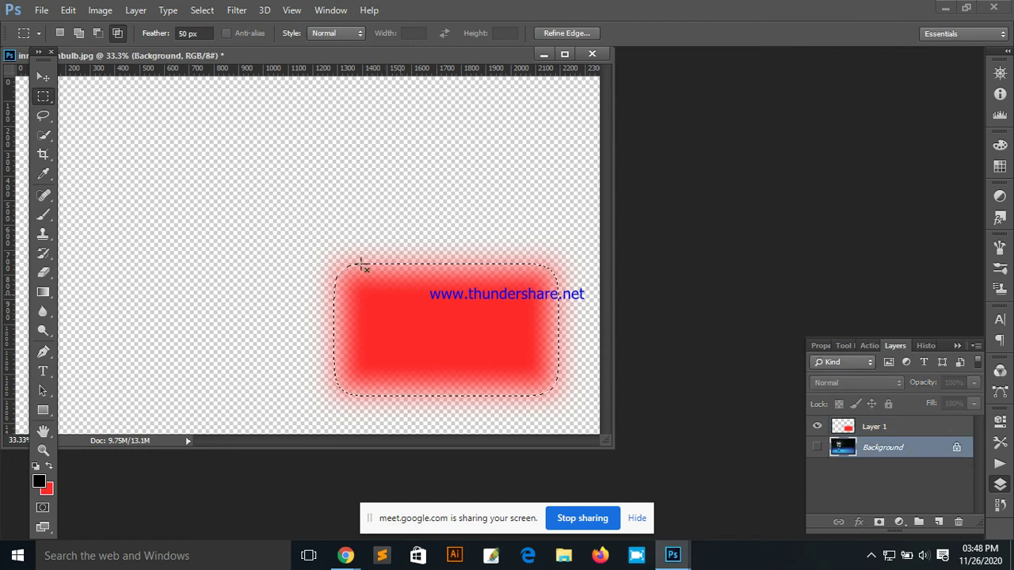
{"action": "left_click", "coordinate": [901, 431]}
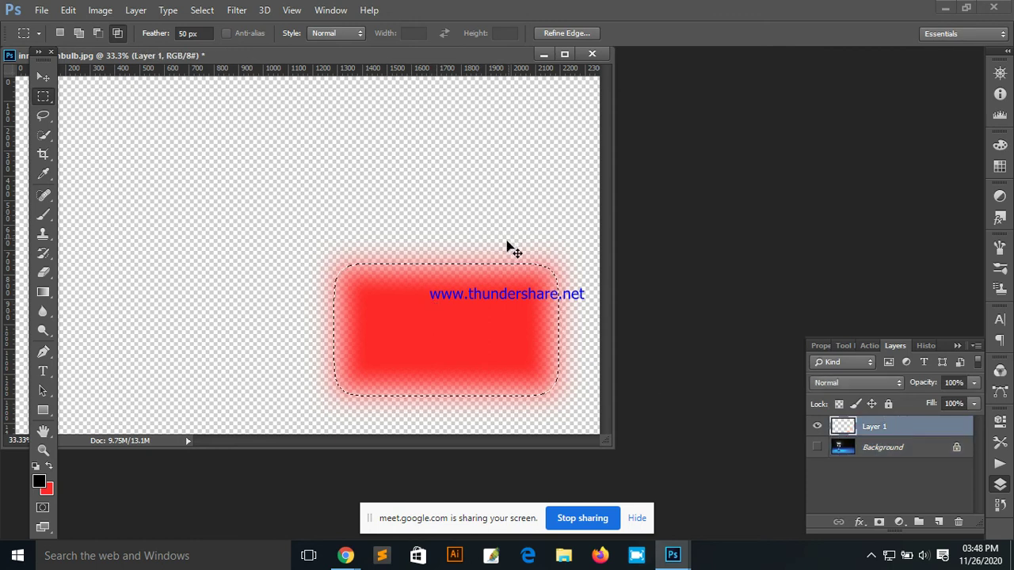
{"action": "key", "text": "Delete"}
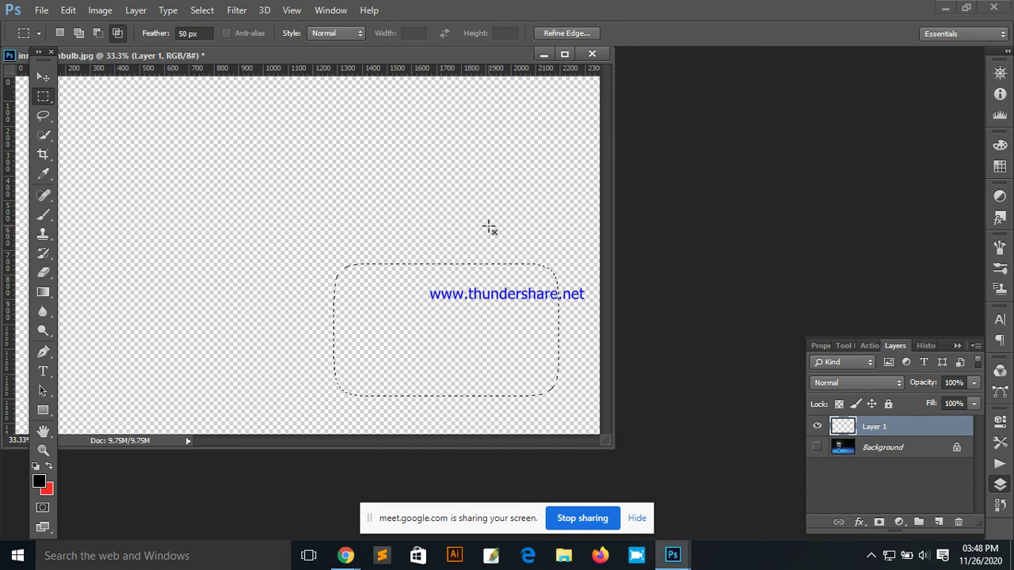
{"action": "key", "text": "ctrl+BackSpace"}
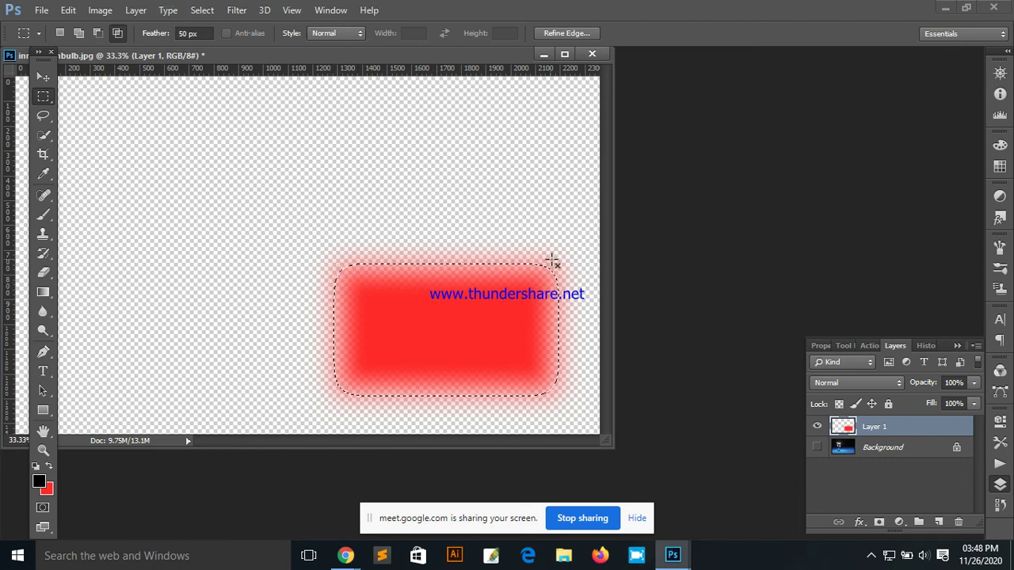
{"action": "left_click", "coordinate": [564, 53]}
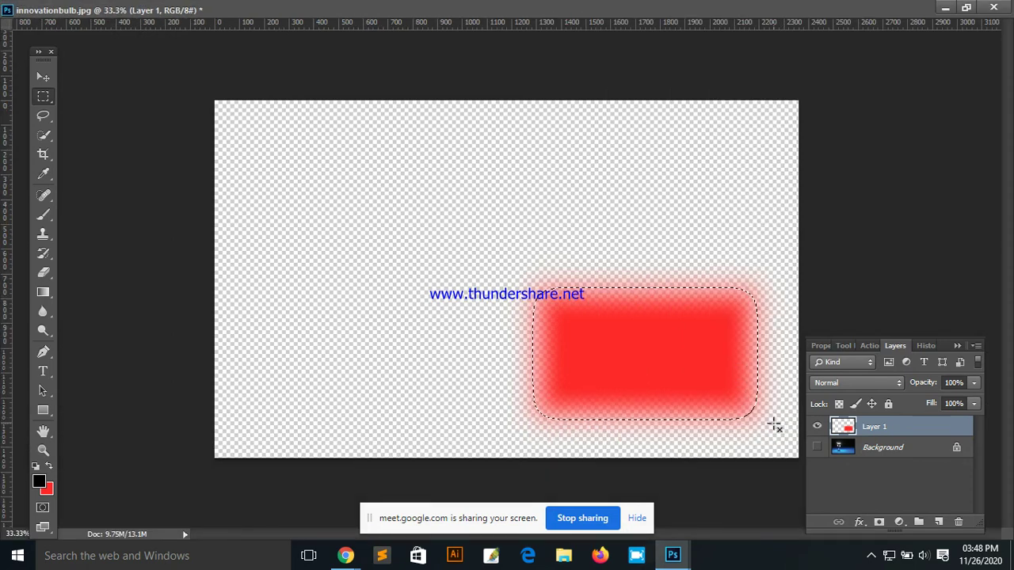
{"action": "left_click", "coordinate": [764, 414], "text": "ctrl"}
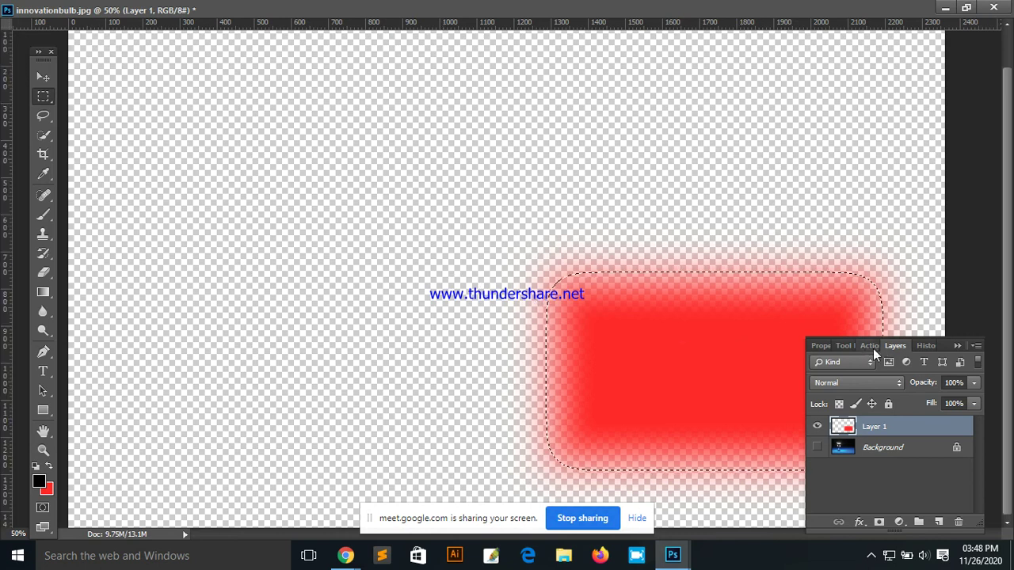
{"action": "left_click_drag", "start_coordinate": [941, 348], "coordinate": [963, 67]}
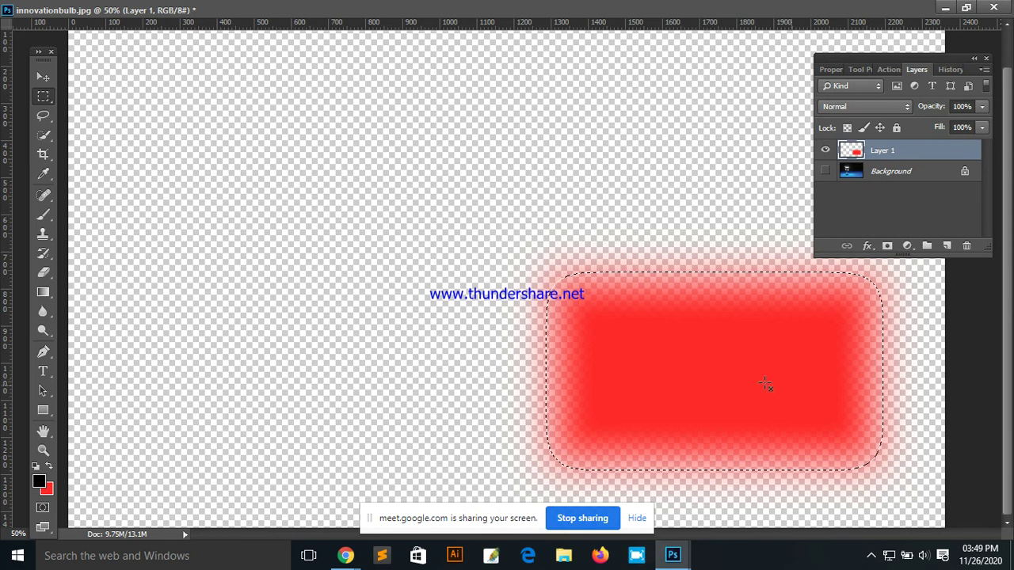
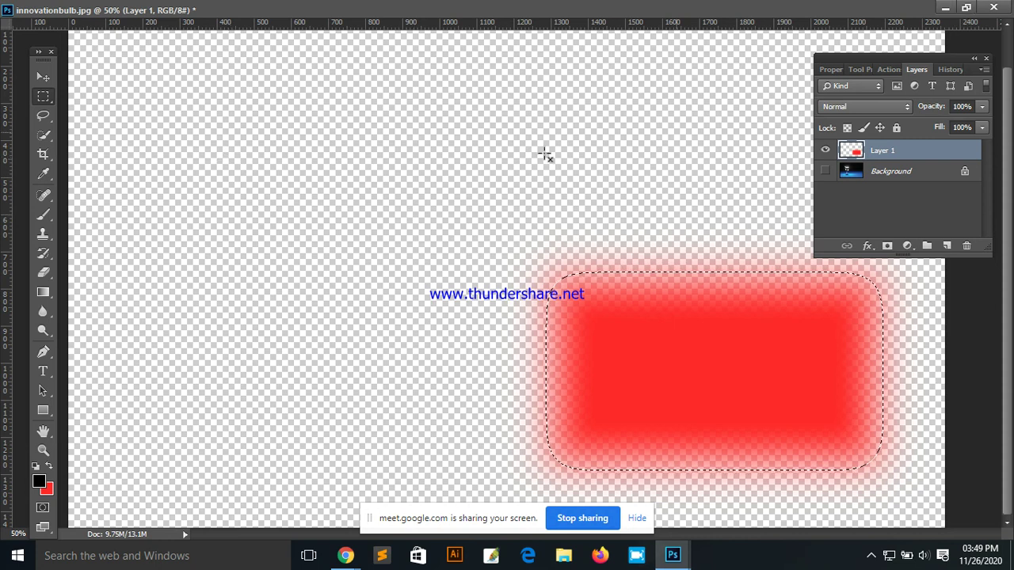
- Float the document windows, move innovationbulb aside, and bring Untitled-2 forward
{"action": "left_click", "coordinate": [966, 7]}
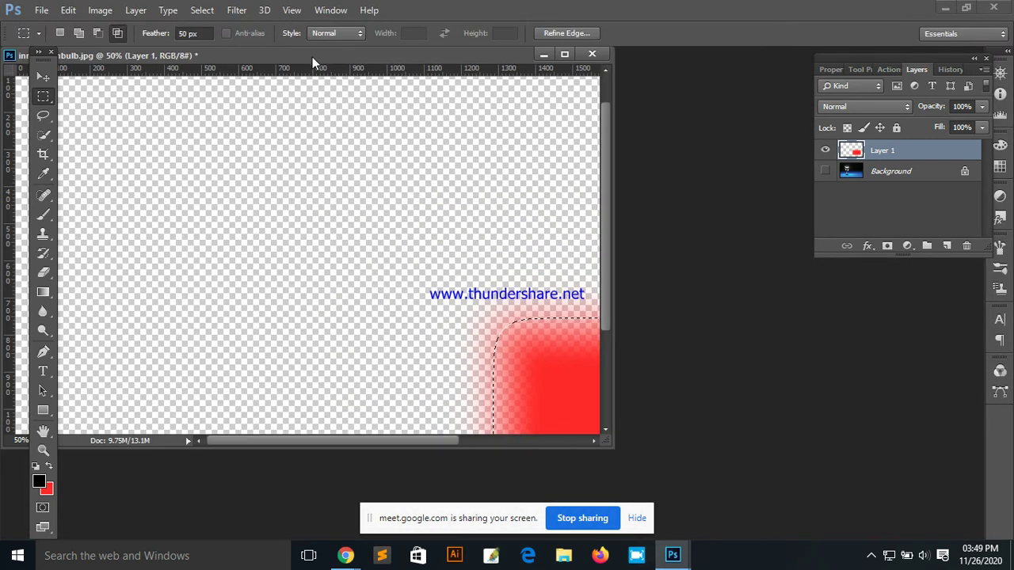
{"action": "left_click_drag", "start_coordinate": [313, 54], "coordinate": [424, 78]}
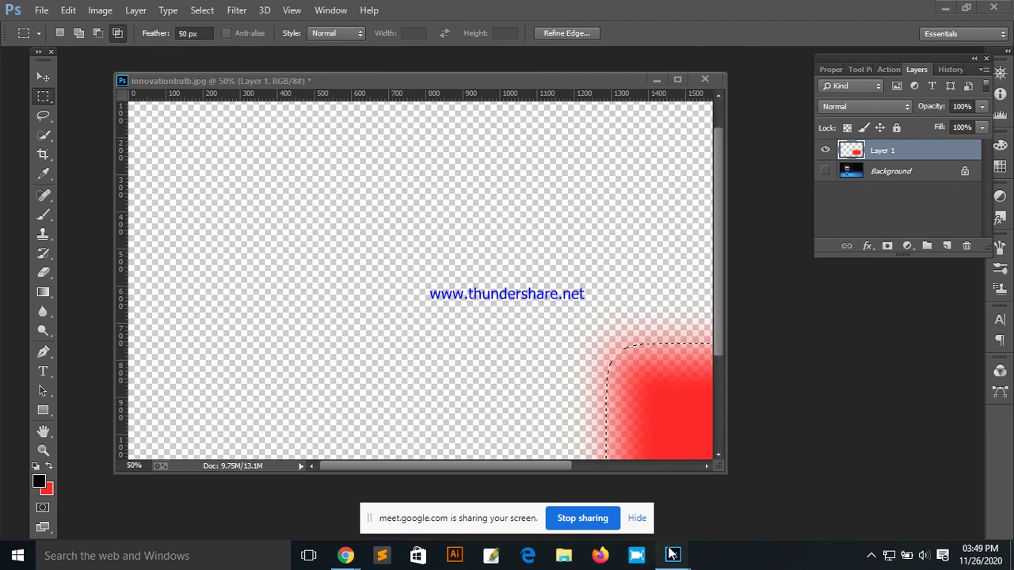
{"action": "mouse_move", "coordinate": [673, 556]}
{"action": "left_click", "coordinate": [770, 487]}
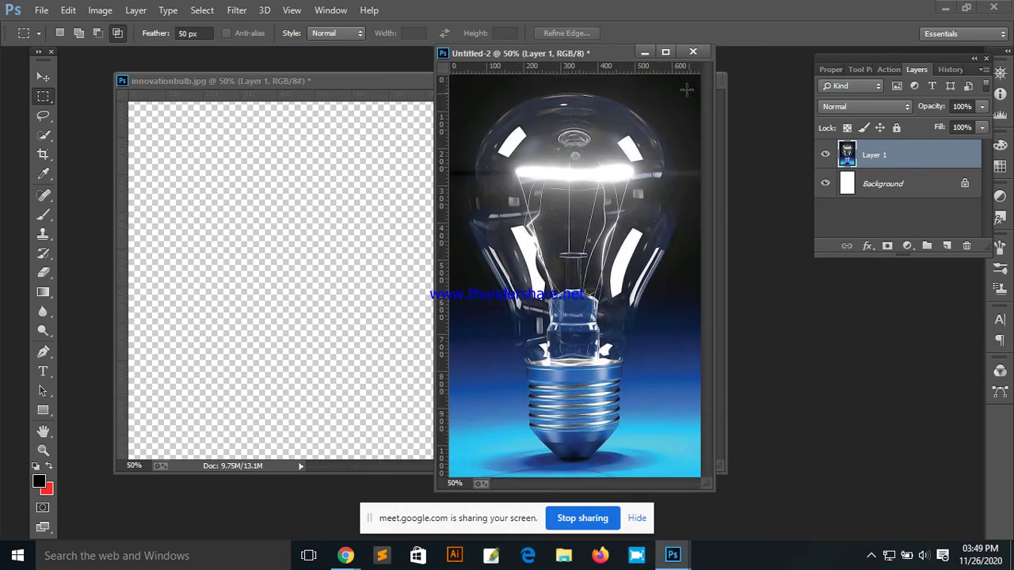
{"action": "left_click", "coordinate": [666, 53]}
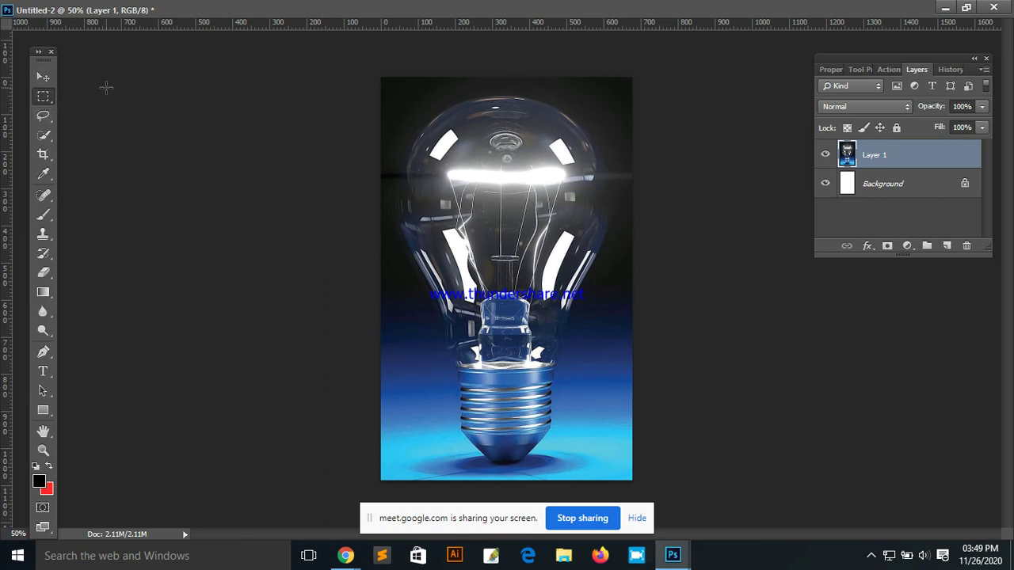
- Choose the freehand Lasso Tool from the lasso flyout
{"action": "left_click", "coordinate": [49, 121]}
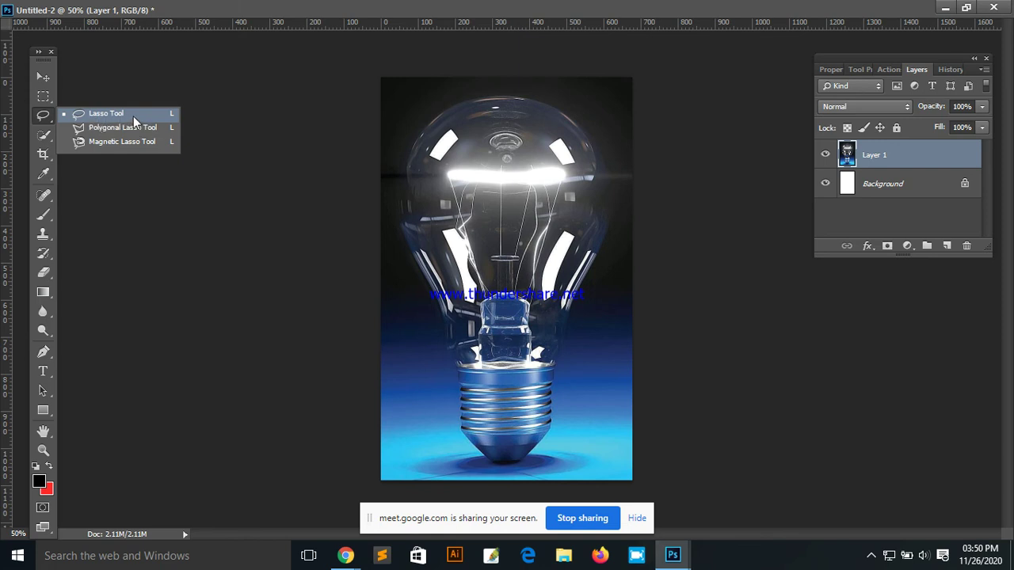
{"action": "left_click", "coordinate": [133, 116]}
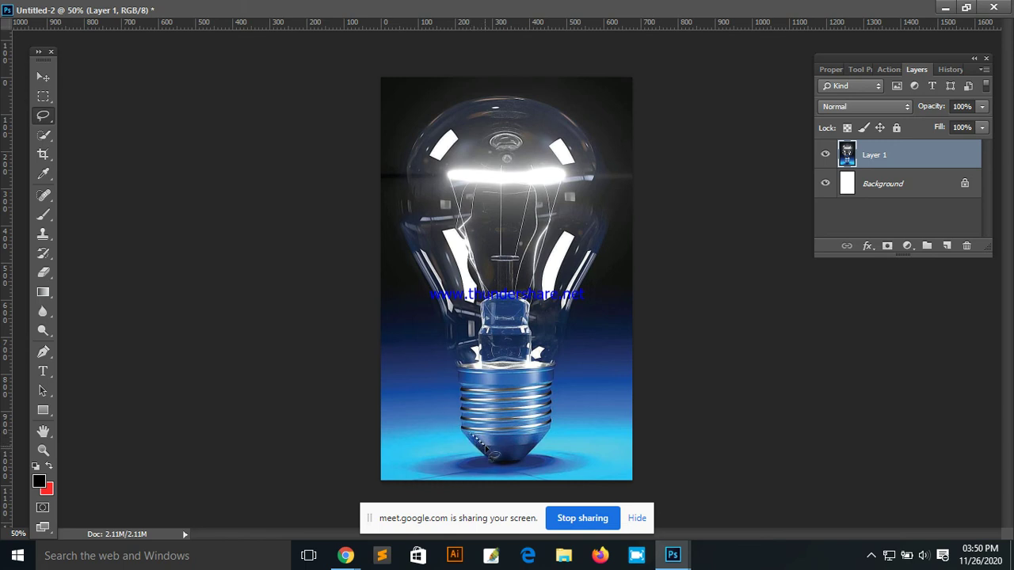
- Trace a closed lasso outline around the bulb's glass, socket and base
{"action": "mouse_move", "coordinate": [458, 377]}
{"action": "left_mouse_down"}
{"action": "mouse_move", "coordinate": [399, 195]}
{"action": "mouse_move", "coordinate": [459, 100]}
{"action": "mouse_move", "coordinate": [594, 138]}
{"action": "mouse_move", "coordinate": [591, 290]}
{"action": "mouse_move", "coordinate": [564, 346]}
{"action": "left_mouse_up"}
{"action": "mouse_move", "coordinate": [556, 393]}
{"action": "left_mouse_down"}
{"action": "mouse_move", "coordinate": [560, 436]}
{"action": "mouse_move", "coordinate": [543, 459]}
{"action": "mouse_move", "coordinate": [488, 464]}
{"action": "left_mouse_up"}
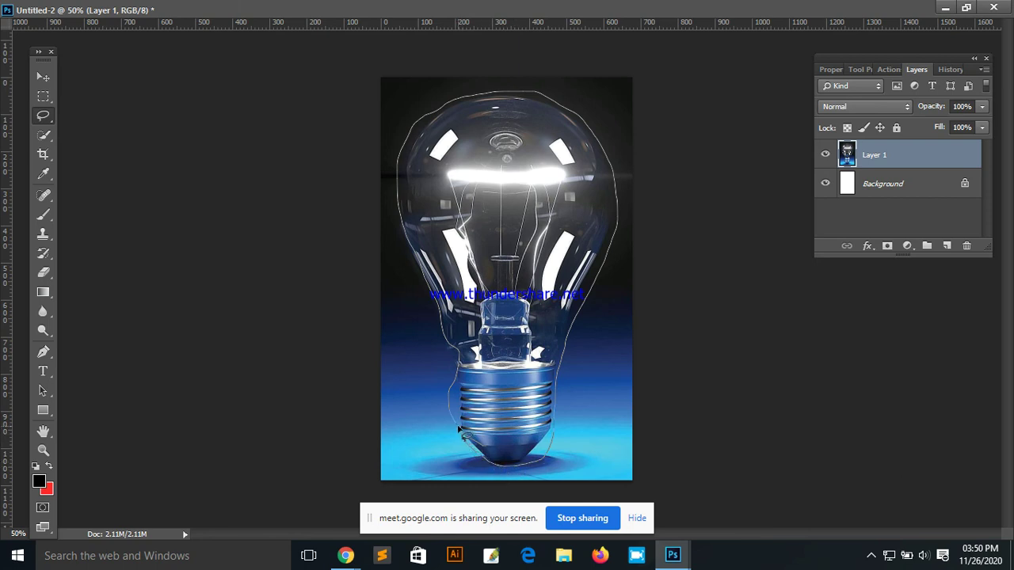
{"action": "left_click_drag", "start_coordinate": [459, 428], "coordinate": [461, 434]}
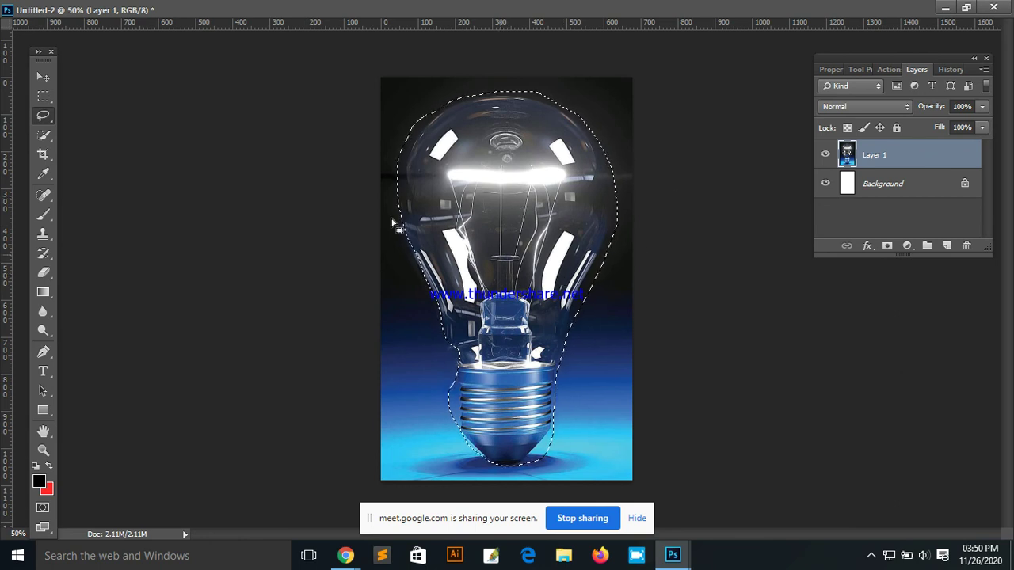
{"action": "left_click", "coordinate": [46, 102]}
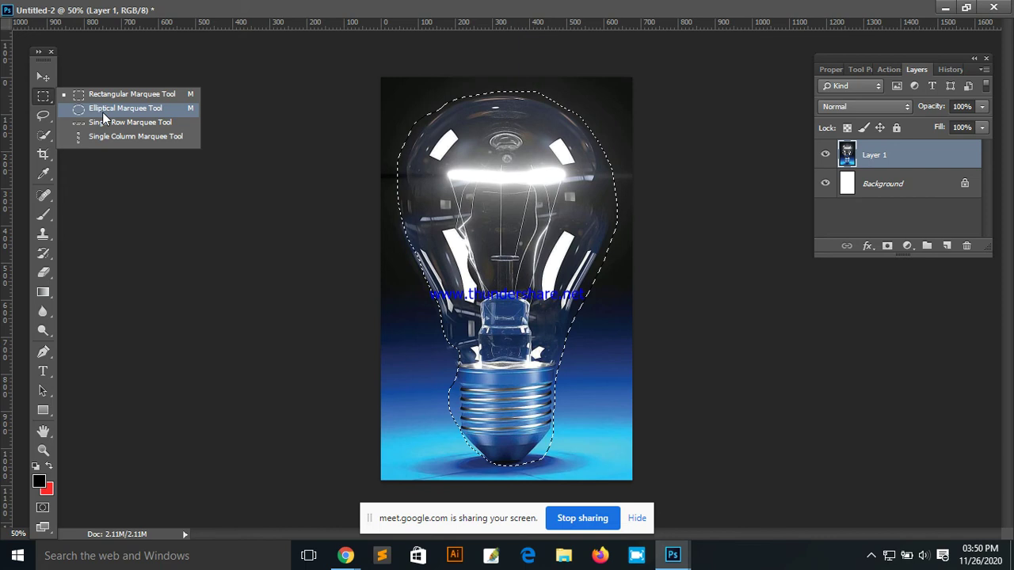
- Set the Elliptical Marquee to Subtract from selection, then trim the selection at the base's lower left
{"action": "left_click", "coordinate": [113, 112]}
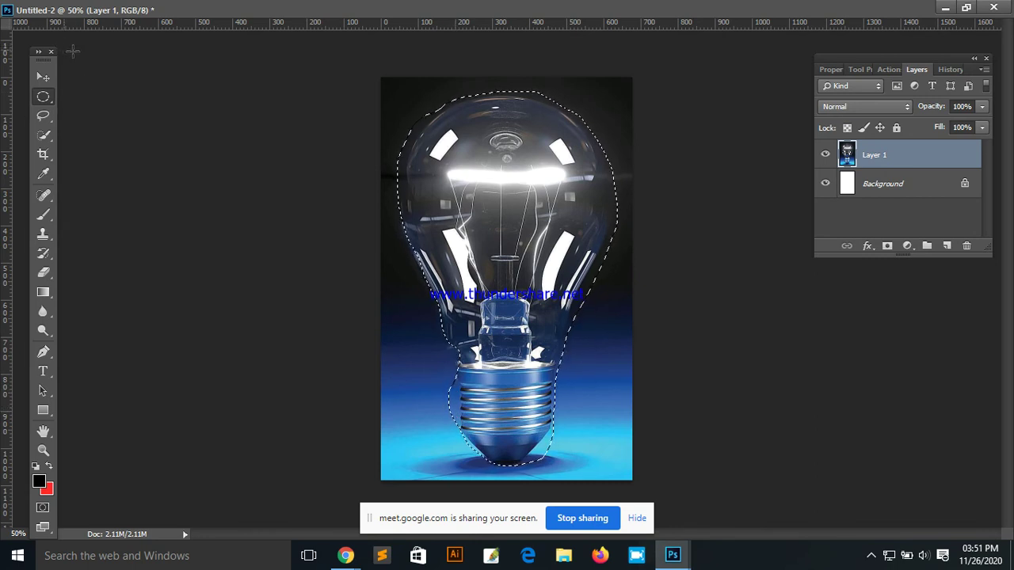
{"action": "left_click", "coordinate": [965, 8]}
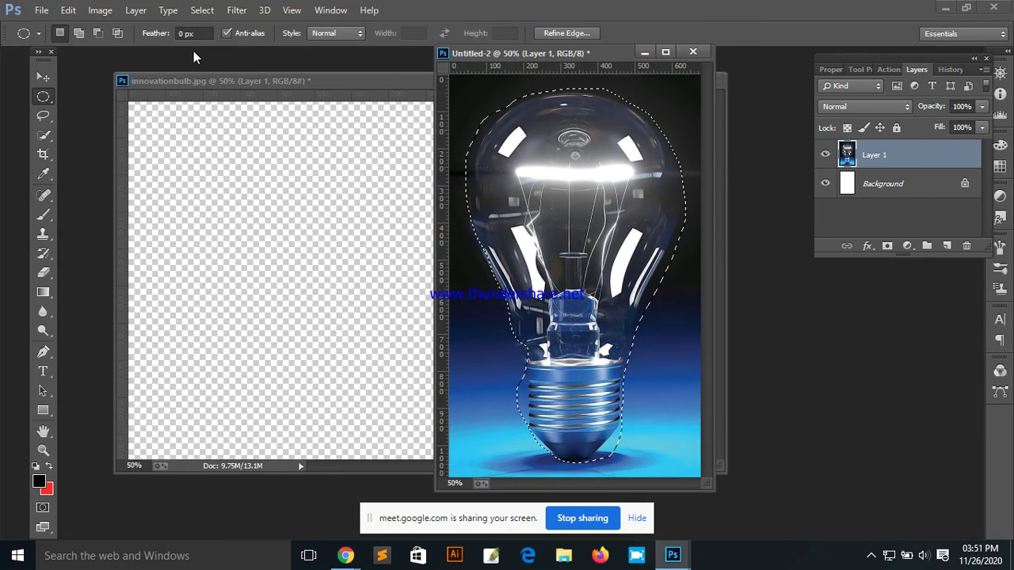
{"action": "left_click", "coordinate": [99, 35]}
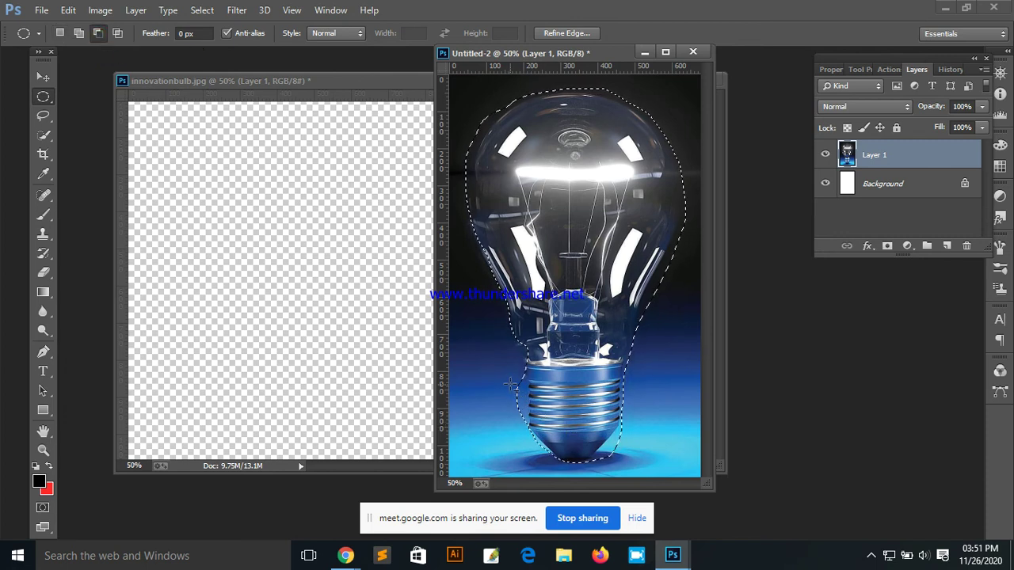
{"action": "left_click_drag", "start_coordinate": [510, 383], "coordinate": [524, 423]}
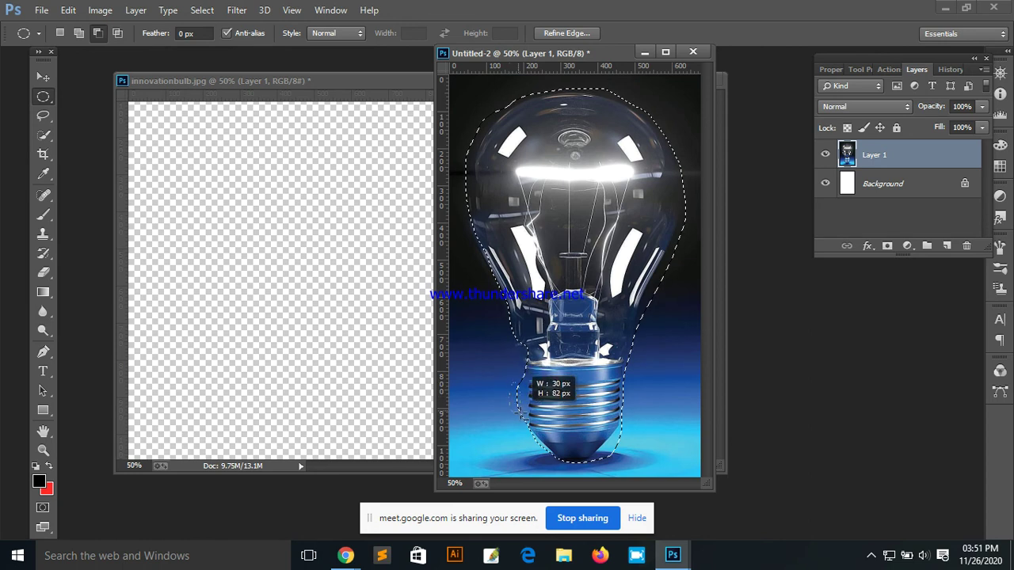
{"action": "left_click_drag", "start_coordinate": [523, 422], "coordinate": [522, 424]}
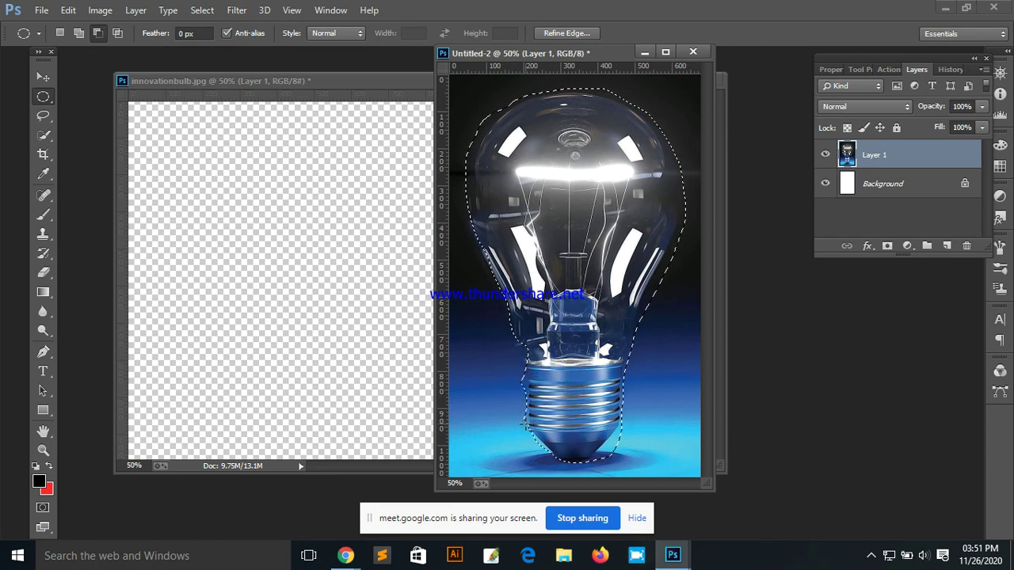
{"action": "mouse_move", "coordinate": [516, 386]}
{"action": "left_mouse_down"}
{"action": "mouse_move", "coordinate": [536, 382]}
{"action": "mouse_move", "coordinate": [546, 414]}
{"action": "left_mouse_up"}
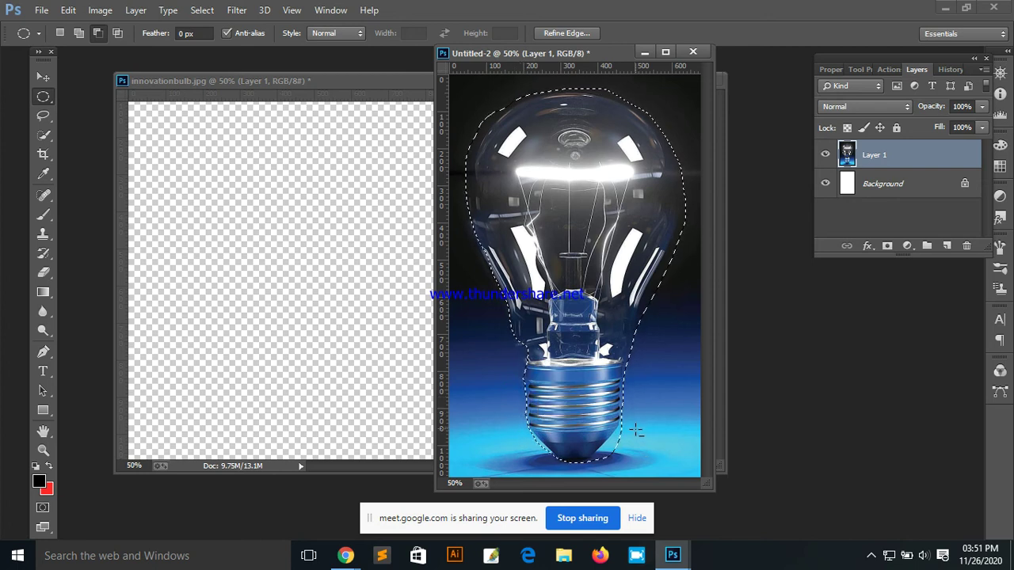
{"action": "left_click", "coordinate": [665, 53]}
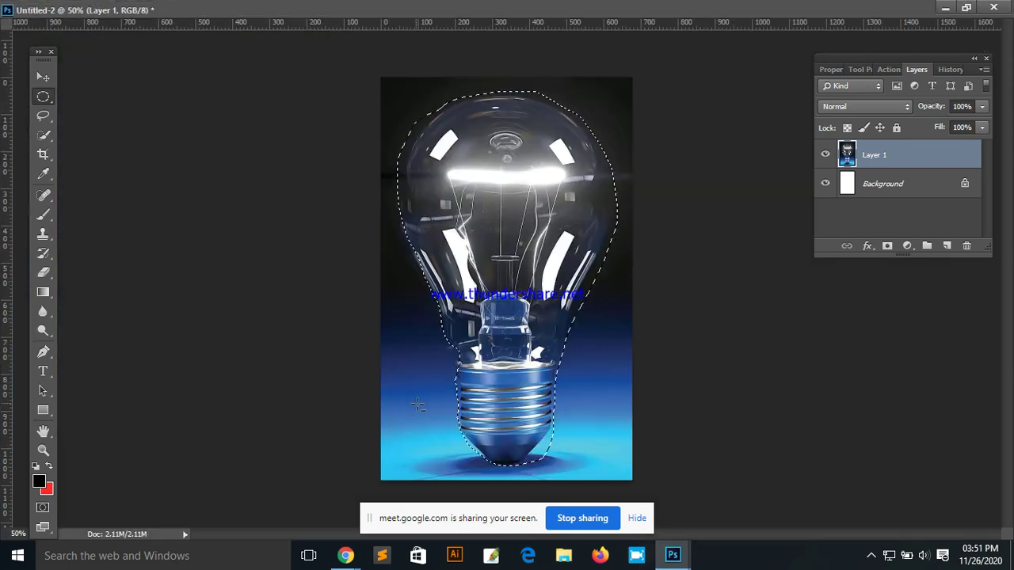
- Zoom to 66.7% and reshape the selection around the bulb's base with ellipses
{"action": "left_click", "coordinate": [583, 468]}
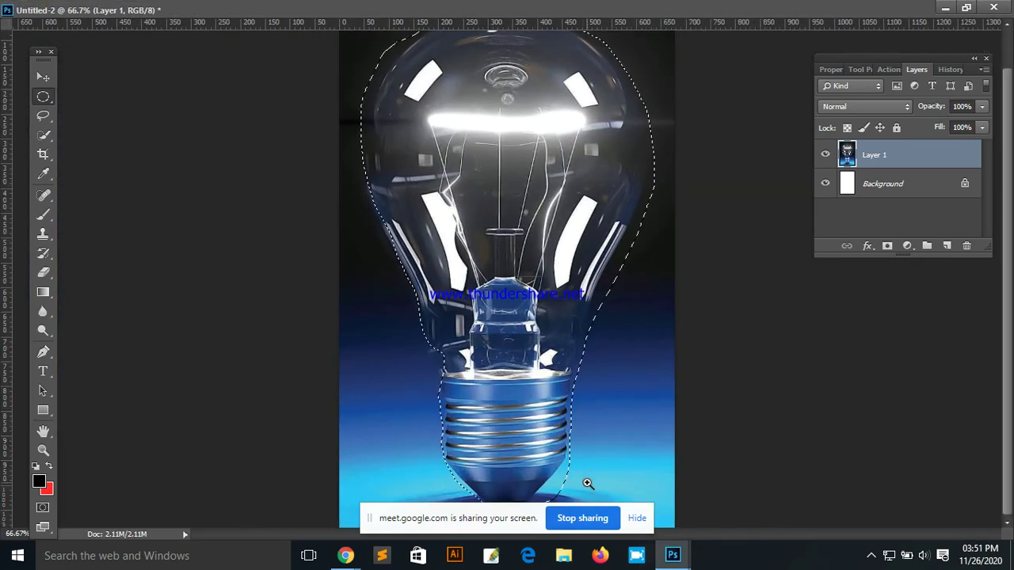
{"action": "left_click", "coordinate": [637, 518]}
{"action": "left_click_drag", "start_coordinate": [588, 460], "coordinate": [560, 501]}
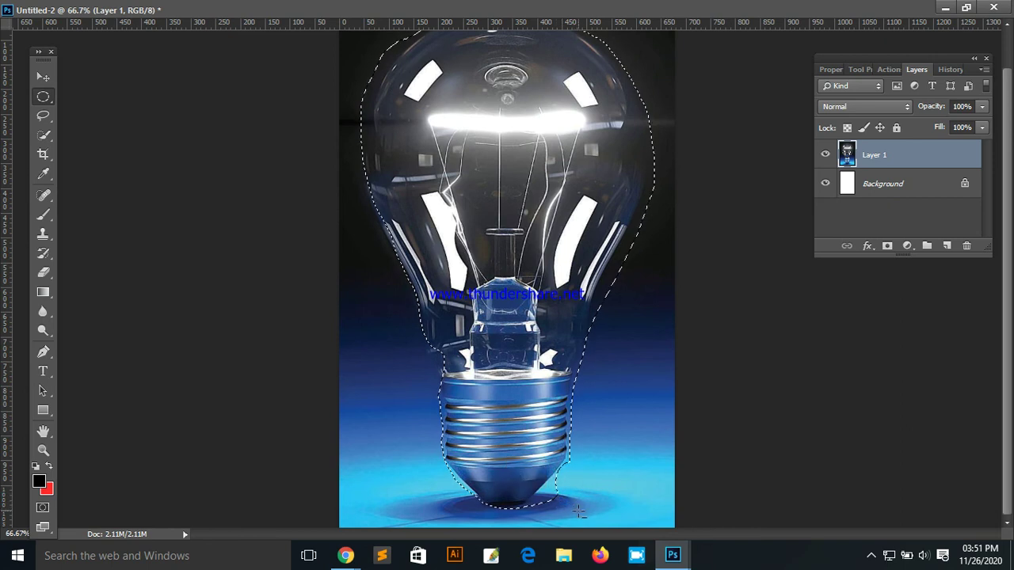
{"action": "mouse_move", "coordinate": [559, 501]}
{"action": "left_mouse_down"}
{"action": "mouse_move", "coordinate": [544, 478]}
{"action": "mouse_move", "coordinate": [540, 492]}
{"action": "left_mouse_up"}
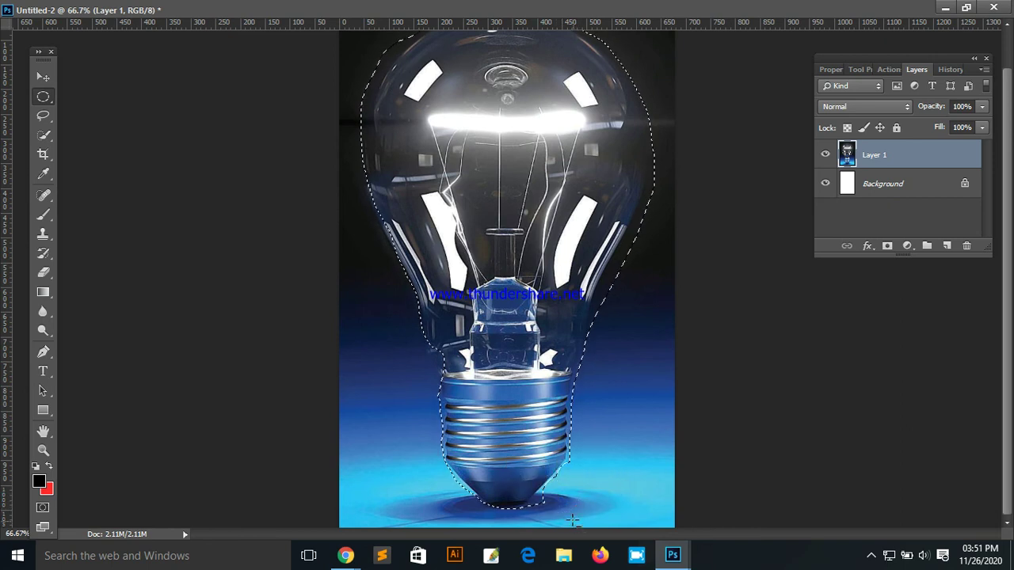
{"action": "left_click_drag", "start_coordinate": [539, 493], "coordinate": [545, 466]}
{"action": "left_click", "coordinate": [966, 8]}
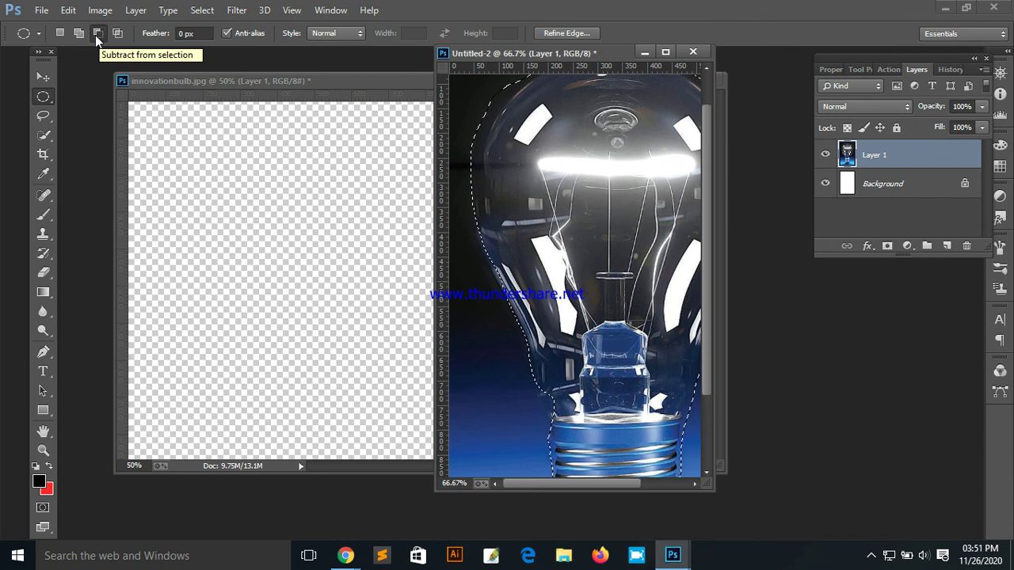
{"action": "left_click", "coordinate": [665, 52]}
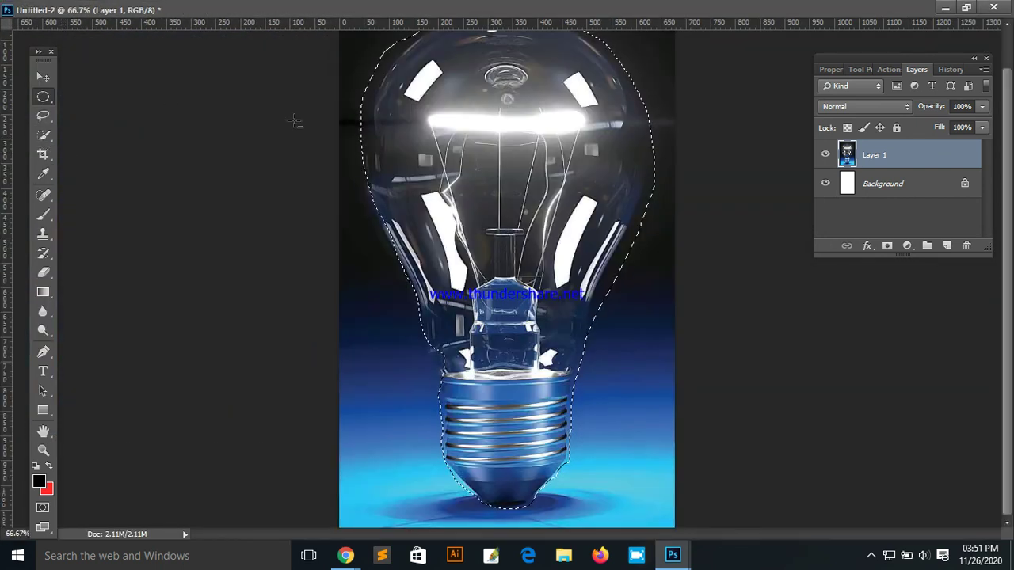
- Refine the selection with ellipses along the bulb's right, upper-right and upper-left edges
{"action": "left_click", "coordinate": [46, 101]}
{"action": "left_click_drag", "start_coordinate": [415, 380], "coordinate": [441, 427]}
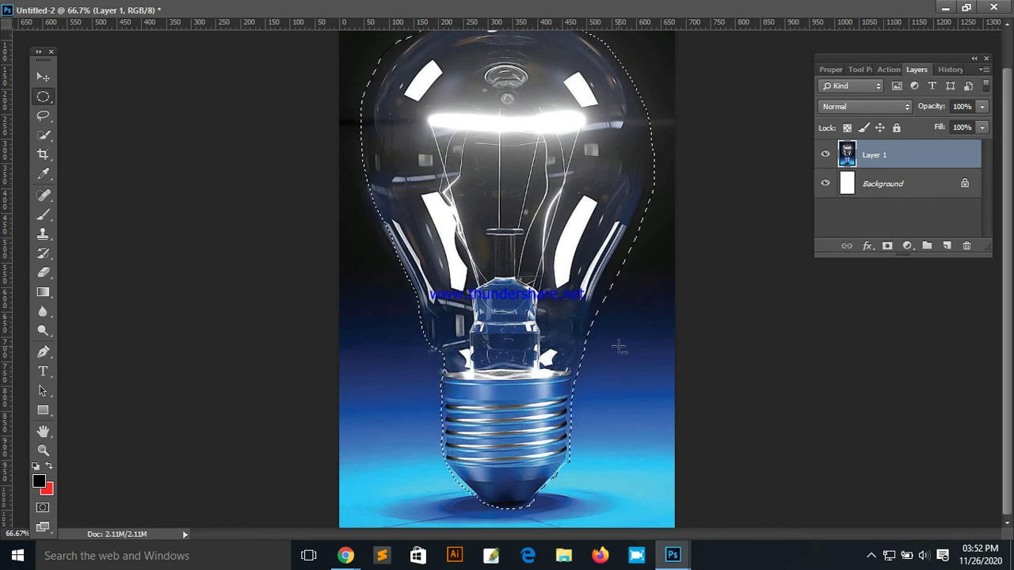
{"action": "left_click_drag", "start_coordinate": [668, 188], "coordinate": [646, 248]}
{"action": "mouse_move", "coordinate": [645, 248]}
{"action": "left_mouse_down"}
{"action": "mouse_move", "coordinate": [624, 301]}
{"action": "mouse_move", "coordinate": [603, 320]}
{"action": "left_mouse_up"}
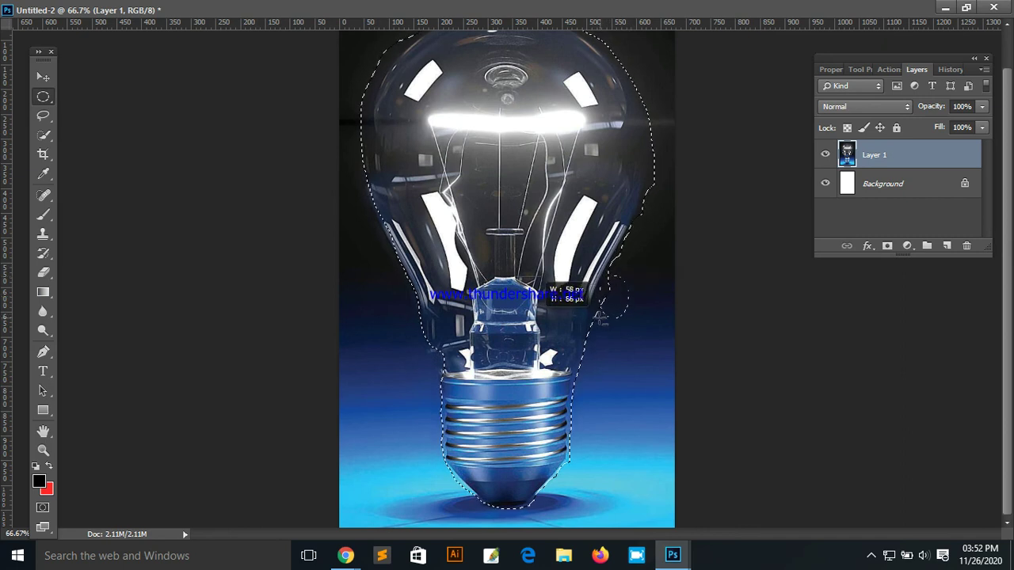
{"action": "mouse_move", "coordinate": [602, 317]}
{"action": "left_mouse_down"}
{"action": "mouse_move", "coordinate": [612, 325]}
{"action": "mouse_move", "coordinate": [610, 310]}
{"action": "left_mouse_up"}
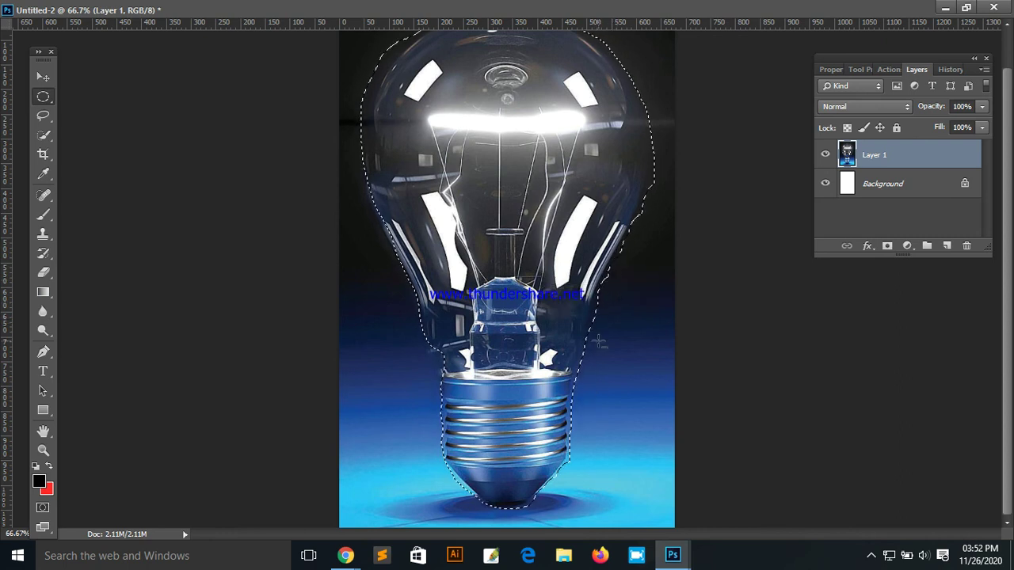
{"action": "left_click_drag", "start_coordinate": [669, 146], "coordinate": [653, 201]}
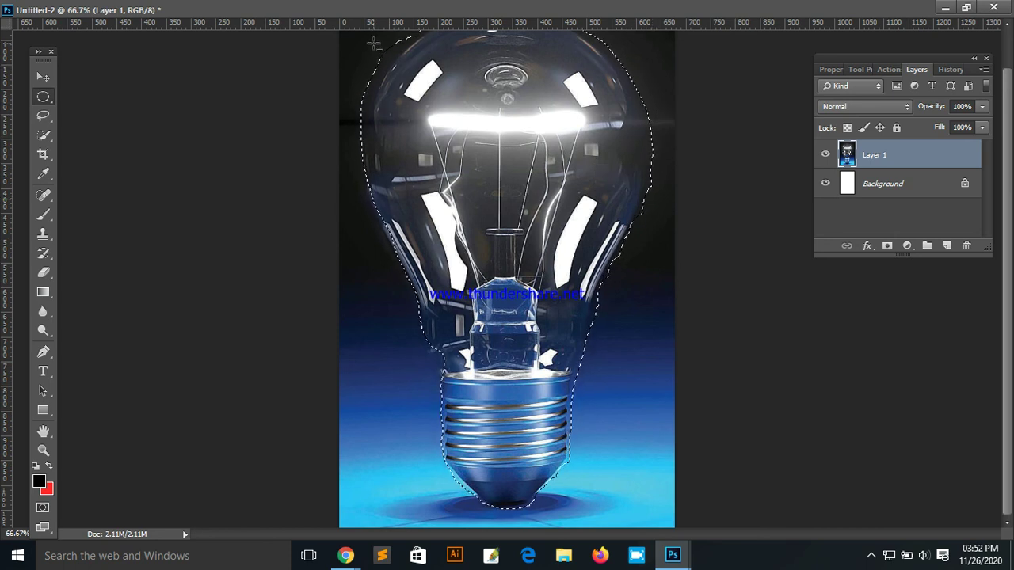
{"action": "mouse_move", "coordinate": [361, 41]}
{"action": "left_mouse_down"}
{"action": "mouse_move", "coordinate": [350, 53]}
{"action": "mouse_move", "coordinate": [385, 83]}
{"action": "mouse_move", "coordinate": [358, 99]}
{"action": "mouse_move", "coordinate": [370, 110]}
{"action": "mouse_move", "coordinate": [366, 137]}
{"action": "mouse_move", "coordinate": [343, 113]}
{"action": "mouse_move", "coordinate": [373, 154]}
{"action": "left_mouse_up"}
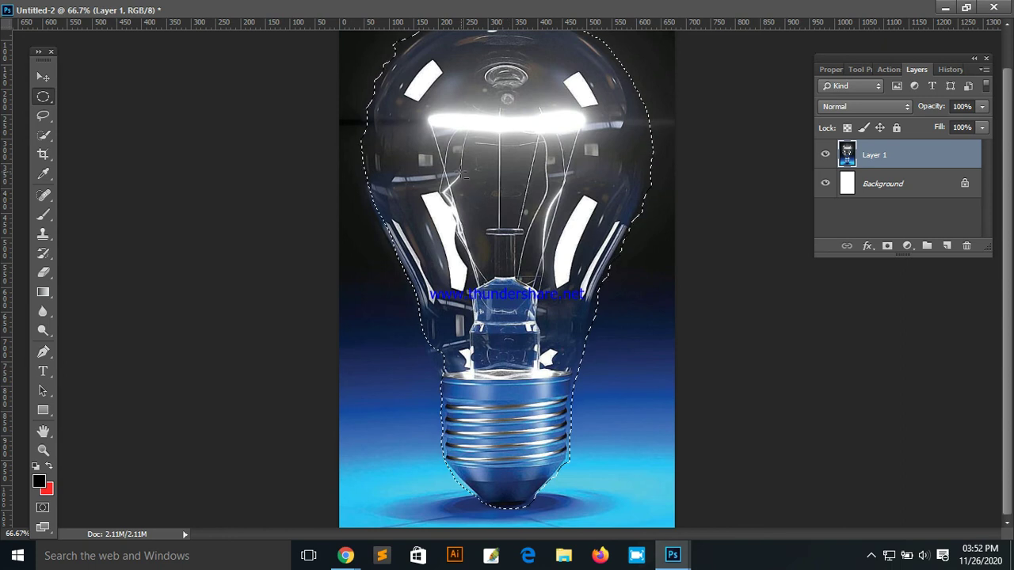
- Drag two ellipses each over the bulb's upper-left and right edges
{"action": "left_click_drag", "start_coordinate": [425, 179], "coordinate": [364, 69]}
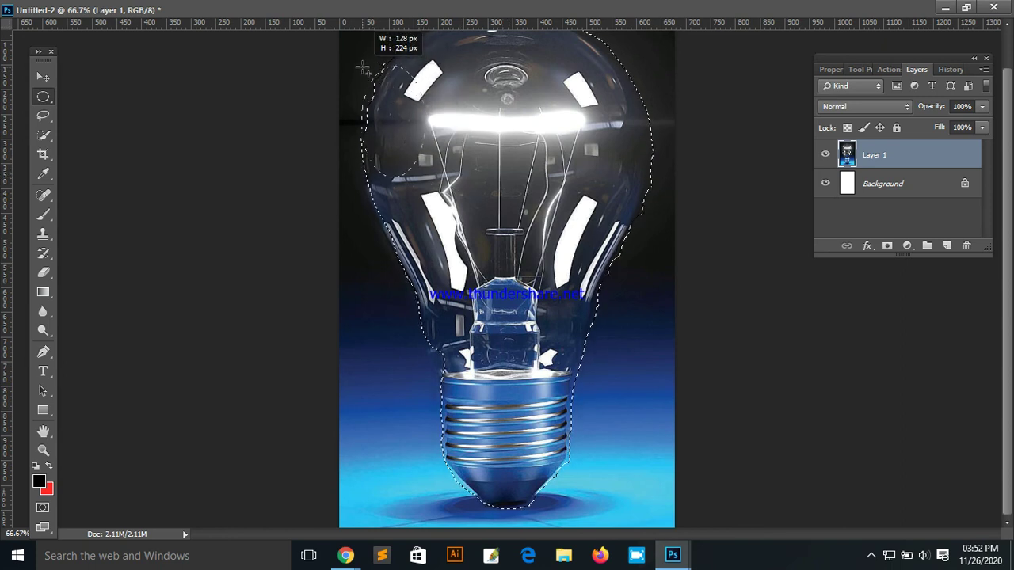
{"action": "left_click_drag", "start_coordinate": [427, 155], "coordinate": [380, 48]}
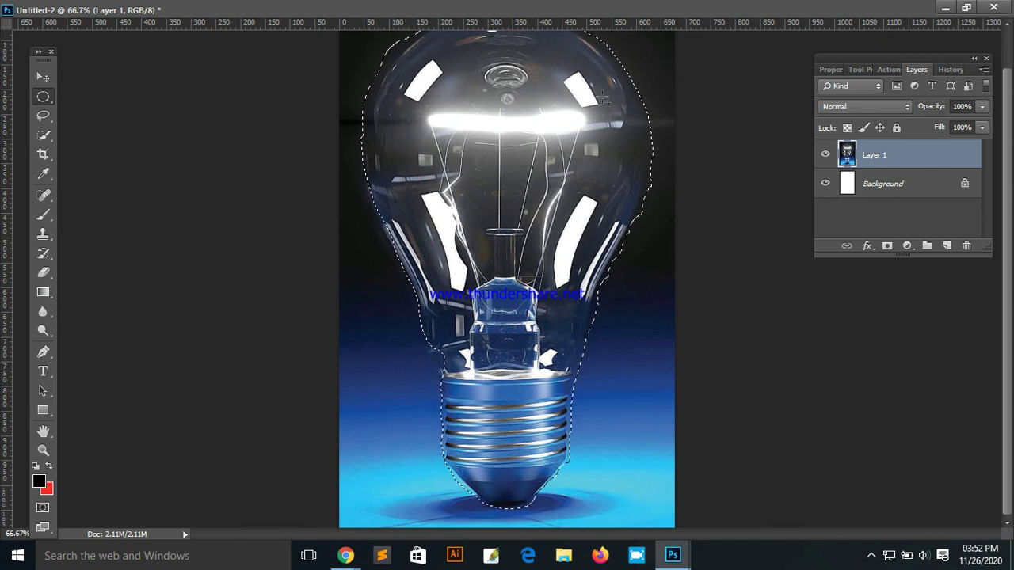
{"action": "left_click_drag", "start_coordinate": [579, 169], "coordinate": [633, 235]}
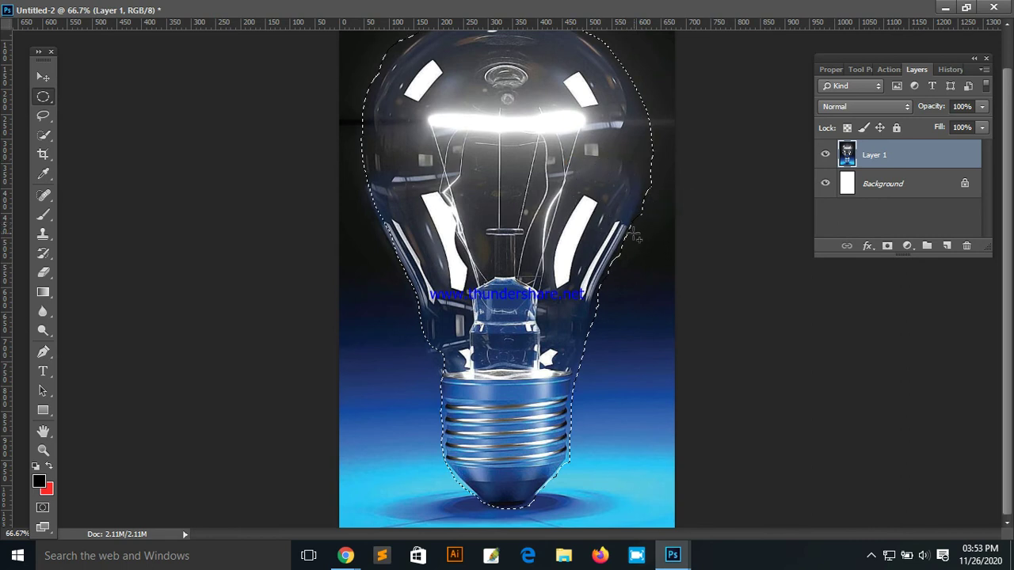
{"action": "left_click_drag", "start_coordinate": [588, 208], "coordinate": [618, 243]}
- Zoom out and set the selection Feather to 3 px, then to 10 px
{"action": "left_click", "coordinate": [966, 8]}
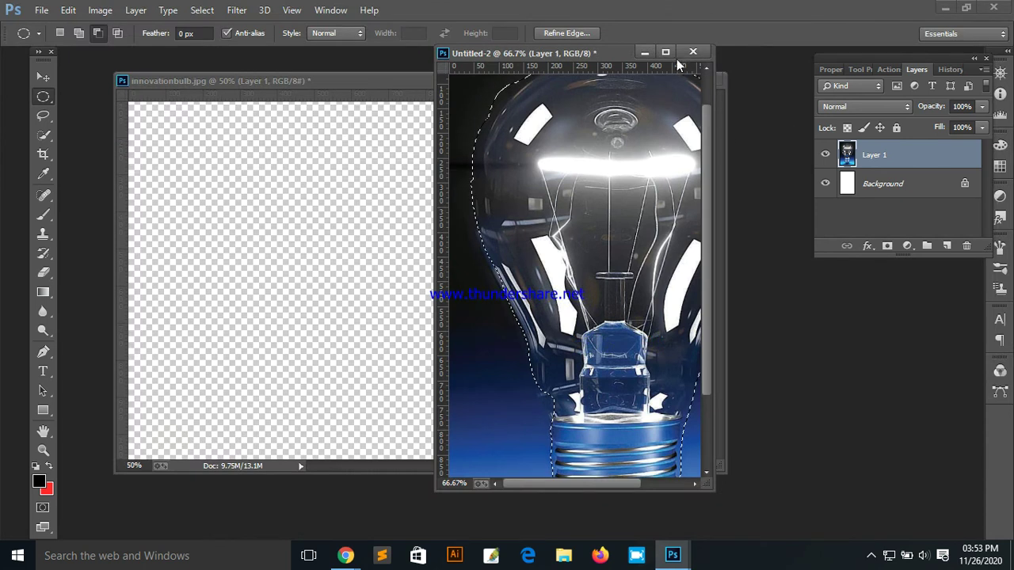
{"action": "key", "text": "ctrl+minus"}
{"action": "key", "text": "ctrl+minus"}
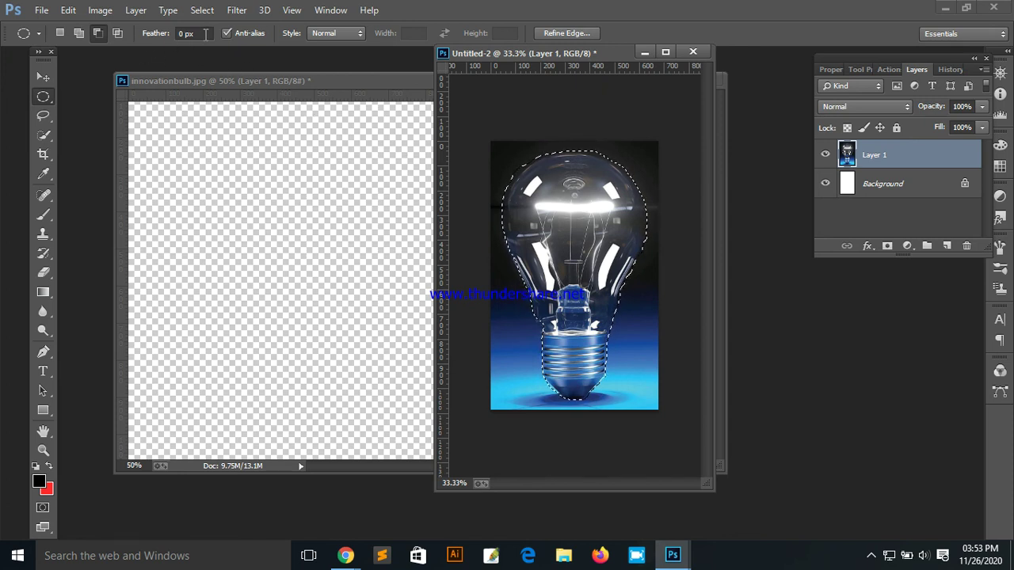
{"action": "left_click", "coordinate": [205, 33]}
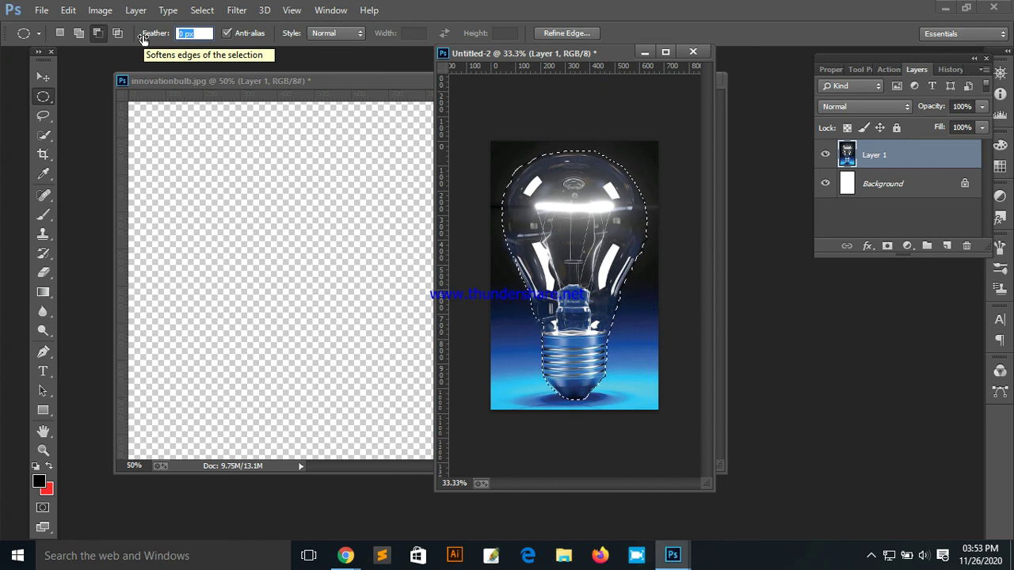
{"action": "type", "text": "3"}
{"action": "key", "text": "Return"}
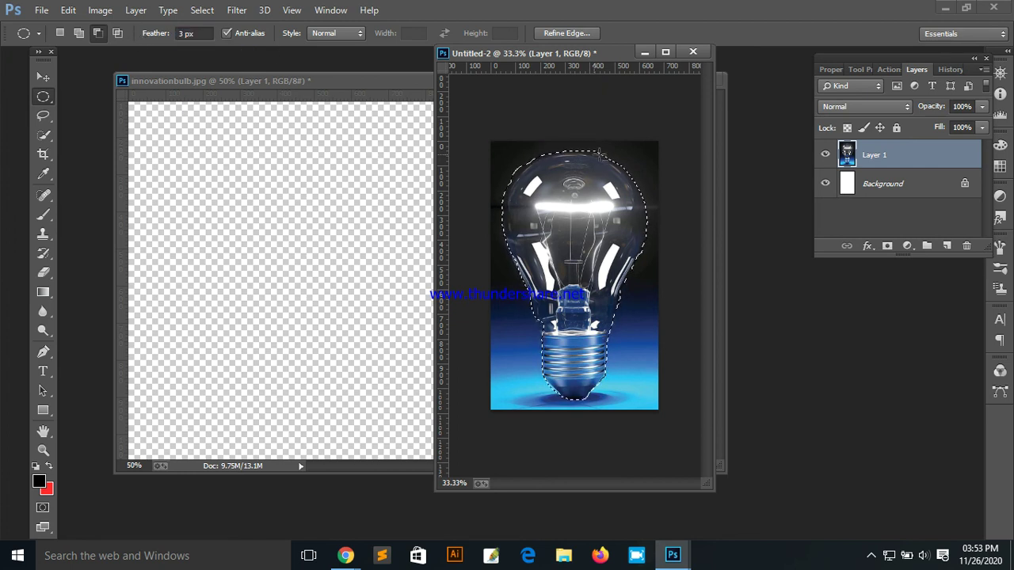
{"action": "double_click", "coordinate": [191, 31]}
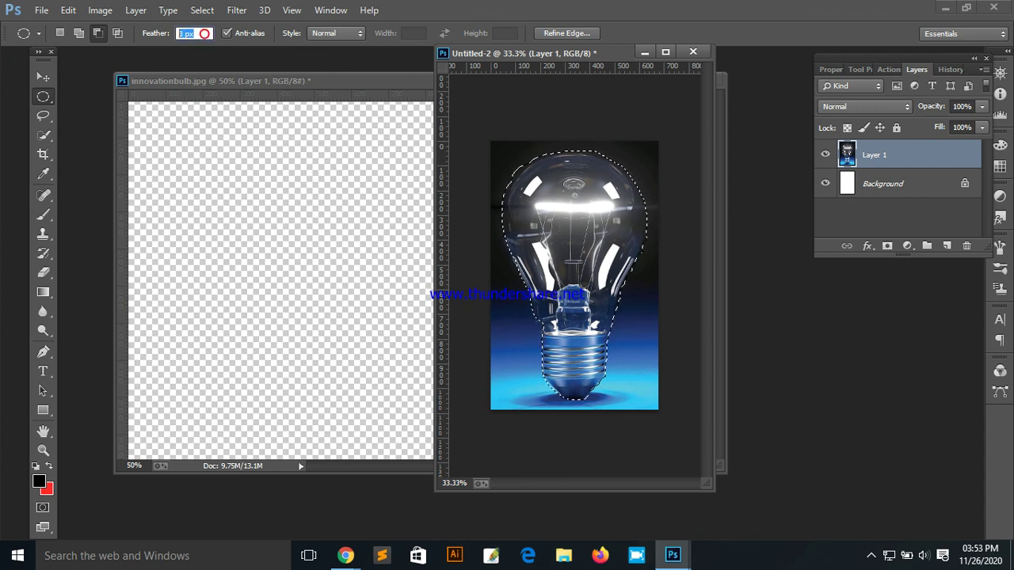
{"action": "type", "text": "1"}
{"action": "key", "text": "Return"}
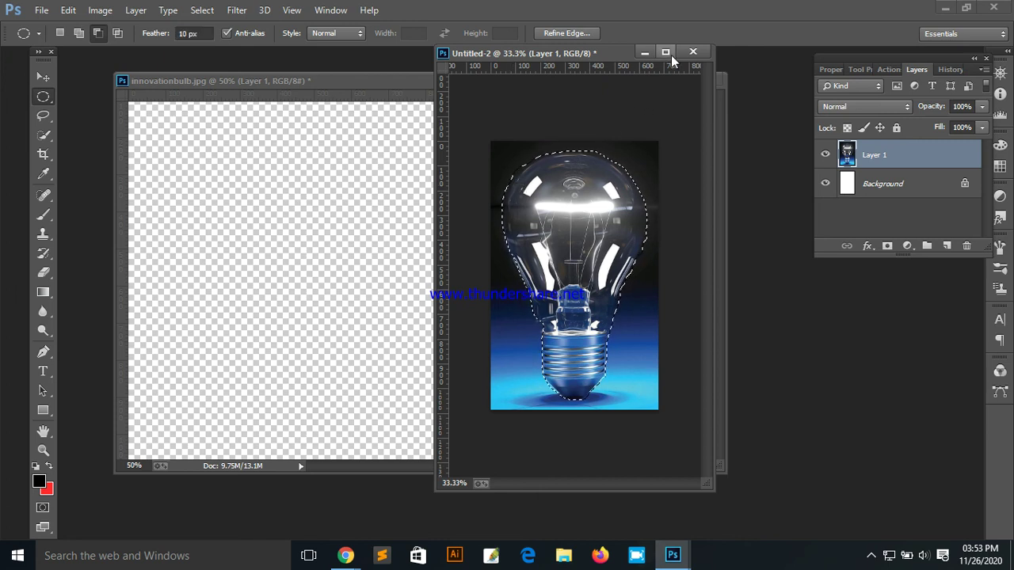
{"action": "left_click", "coordinate": [665, 52]}
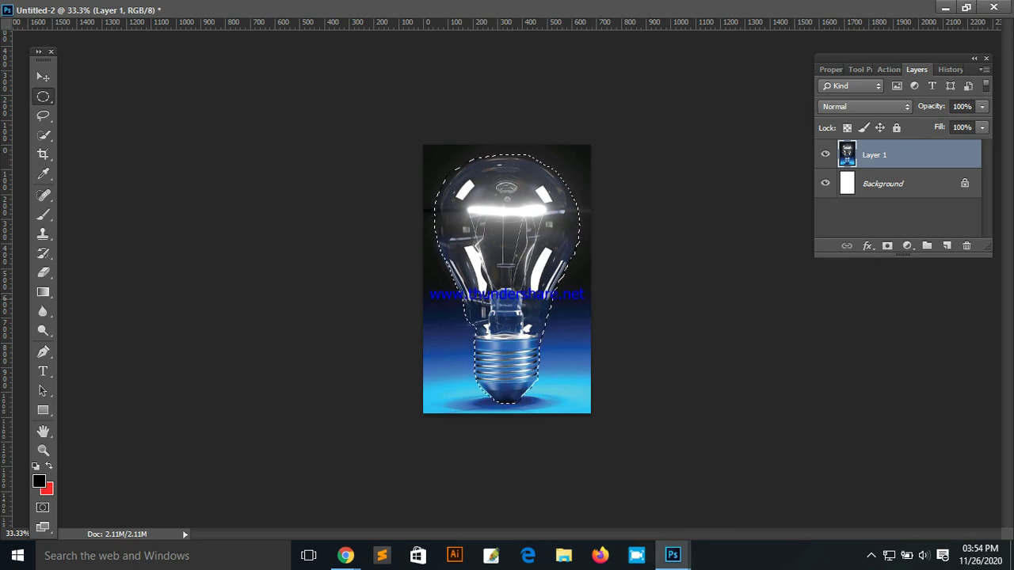
{"action": "left_click", "coordinate": [966, 7]}
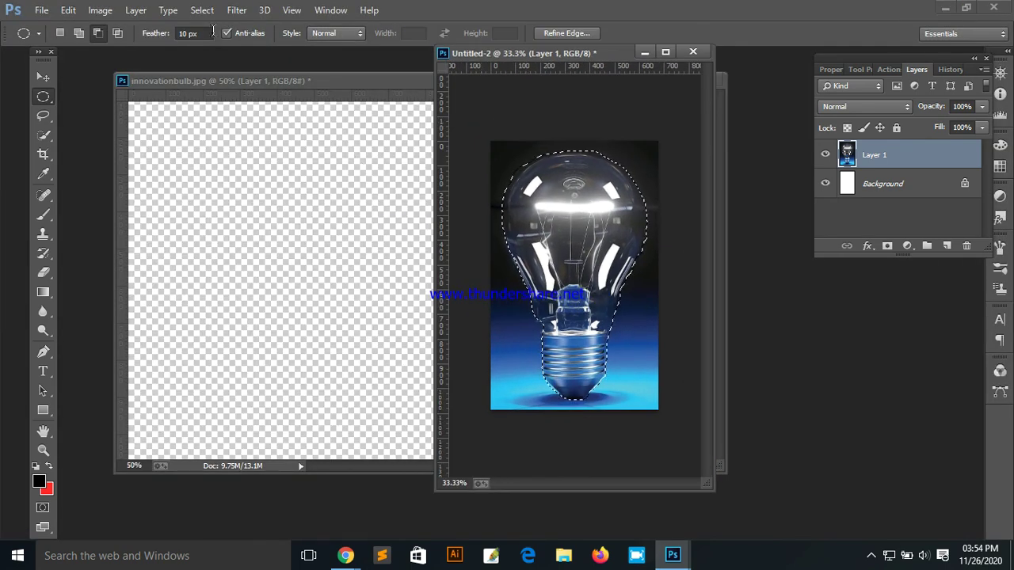
{"action": "left_click", "coordinate": [666, 51]}
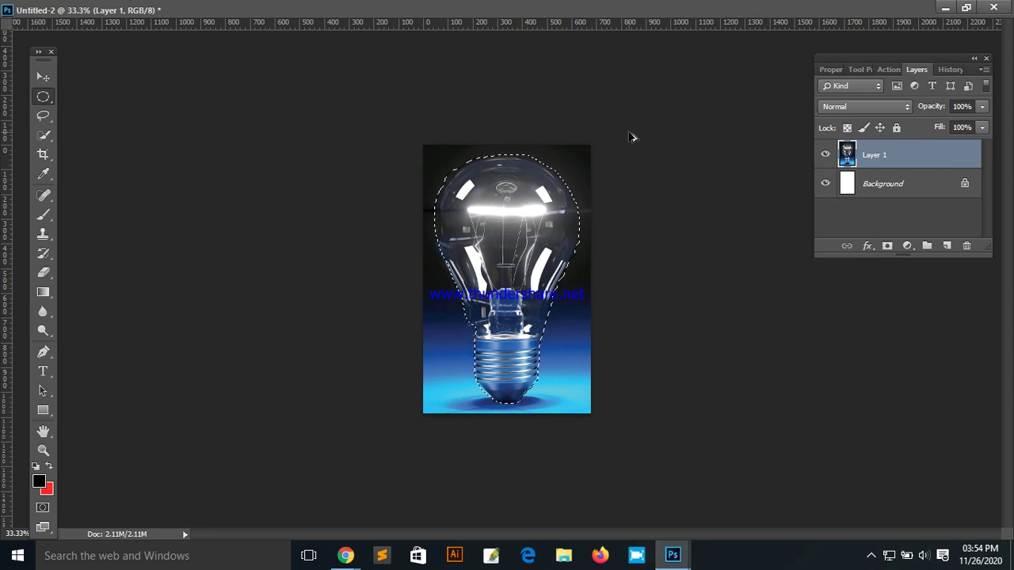
- Set Feather to 15 px and maximize Untitled-2 again
{"action": "left_click", "coordinate": [965, 8]}
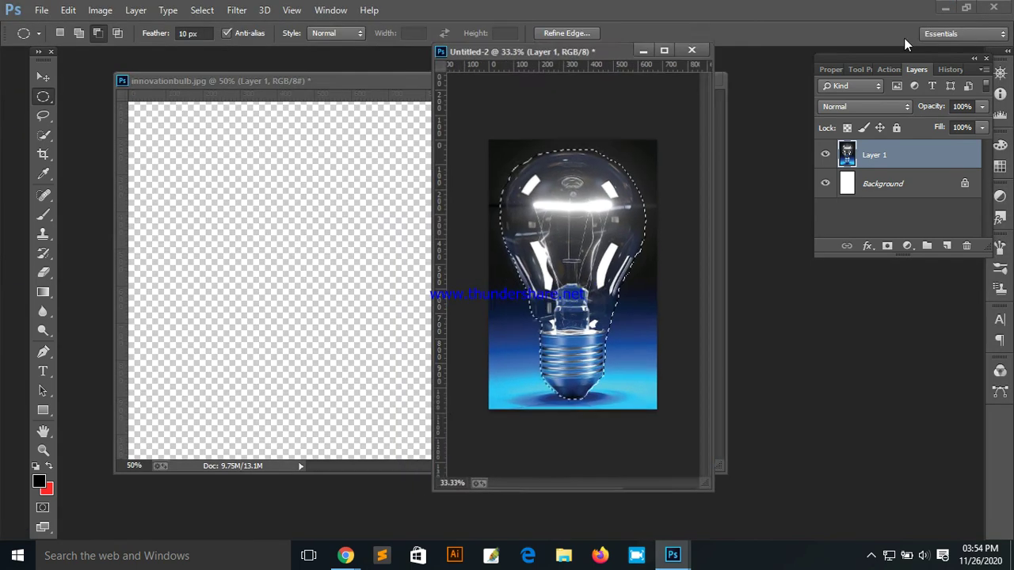
{"action": "left_click", "coordinate": [208, 34]}
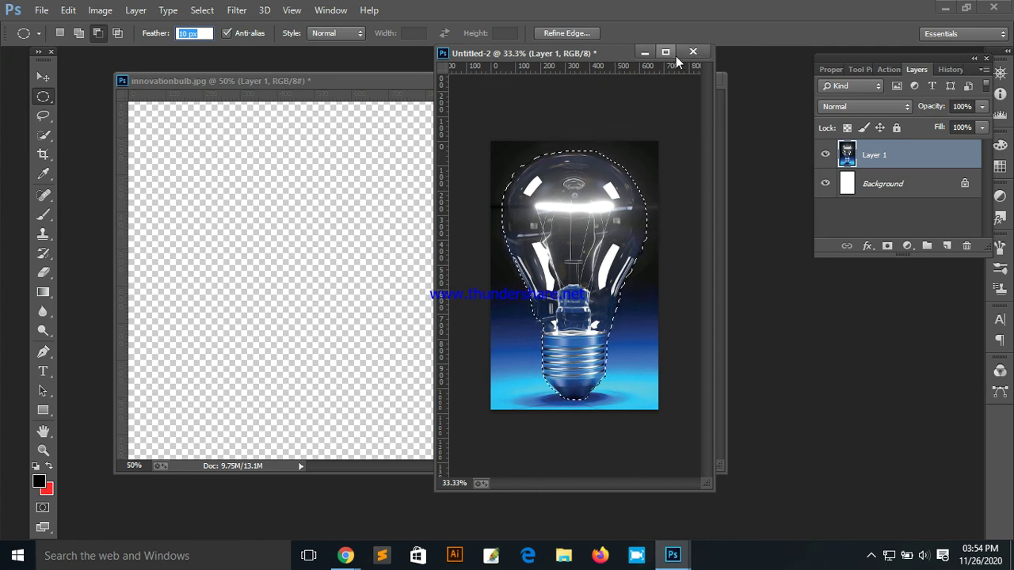
{"action": "type", "text": "15"}
{"action": "key", "text": "Return"}
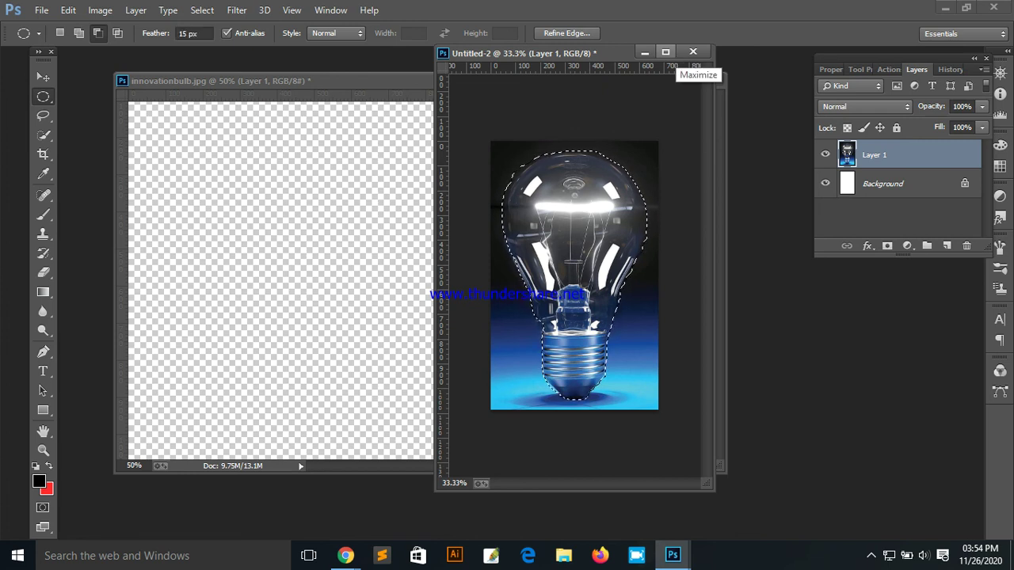
{"action": "left_click", "coordinate": [666, 53]}
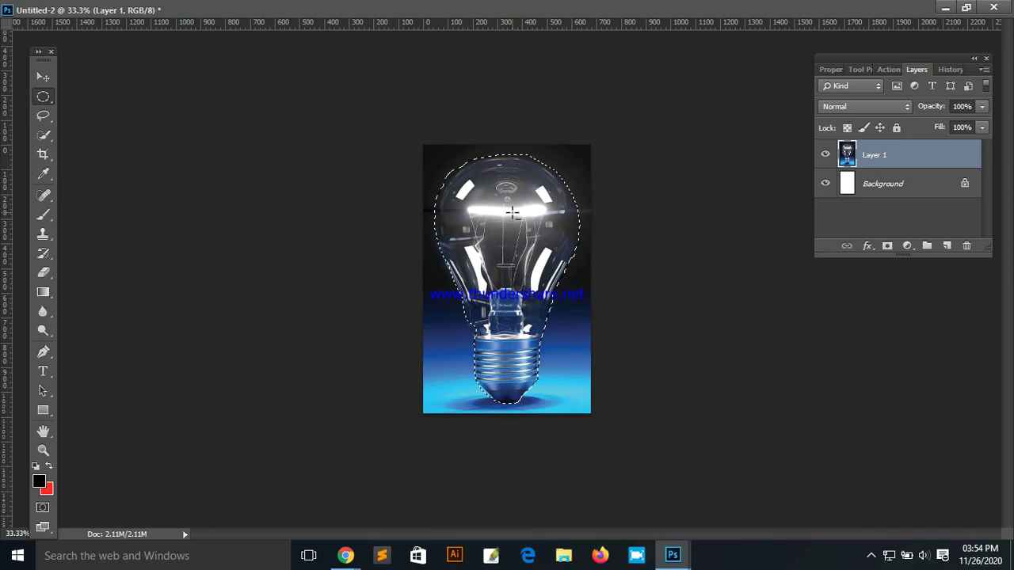
- Apply Select Inverse from the right-click menu and delete the background around the bulb
{"action": "right_click", "coordinate": [502, 209]}
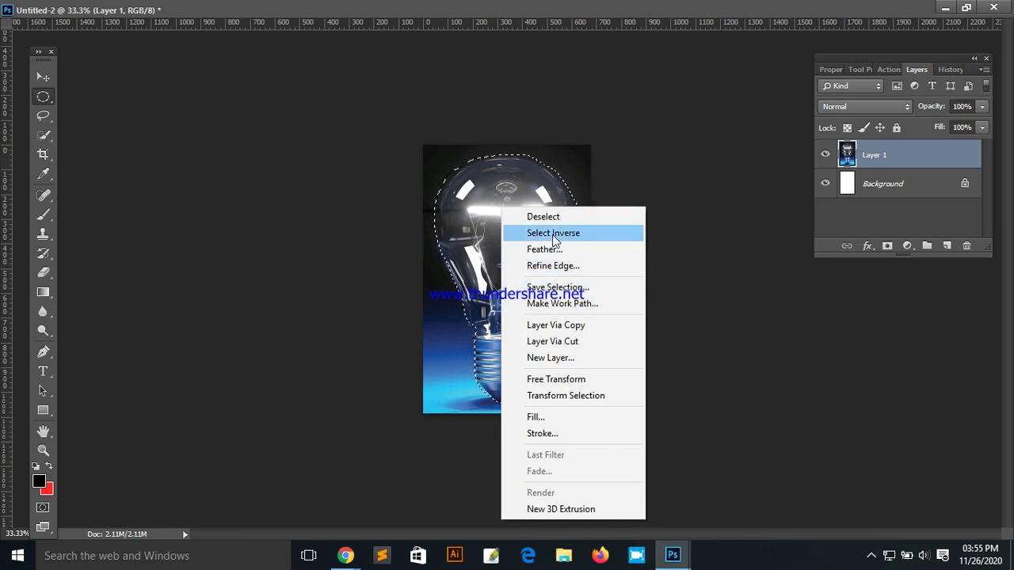
{"action": "left_click", "coordinate": [574, 240]}
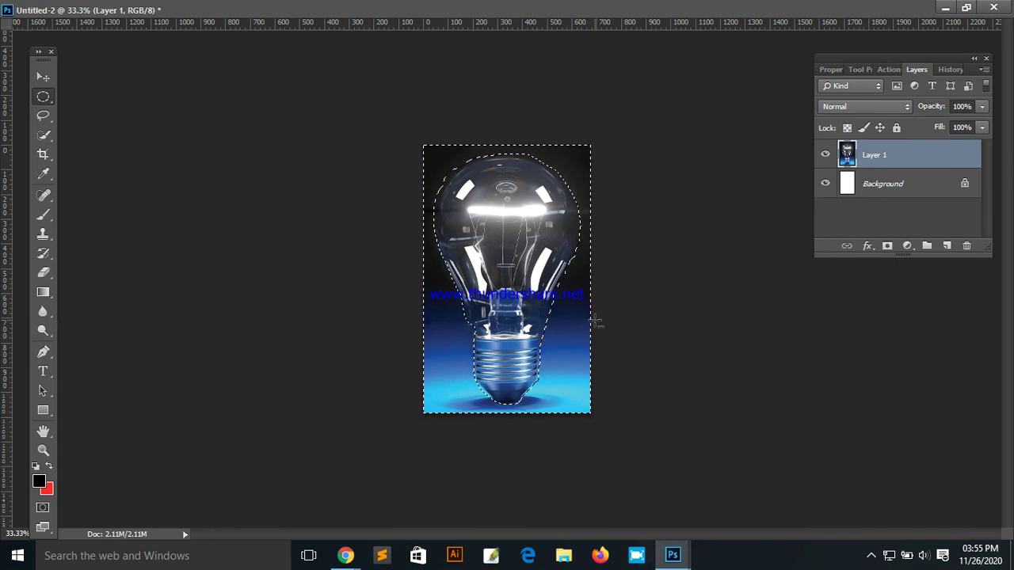
{"action": "key", "text": "Delete"}
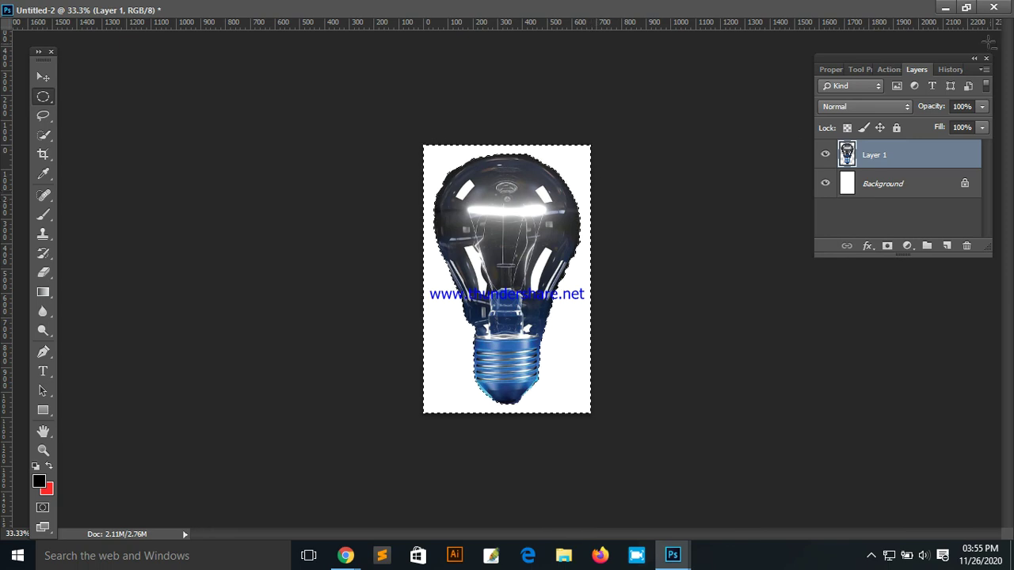
- Set the selection Feather to 20 px and maximize Untitled-2 again
{"action": "left_click", "coordinate": [967, 7]}
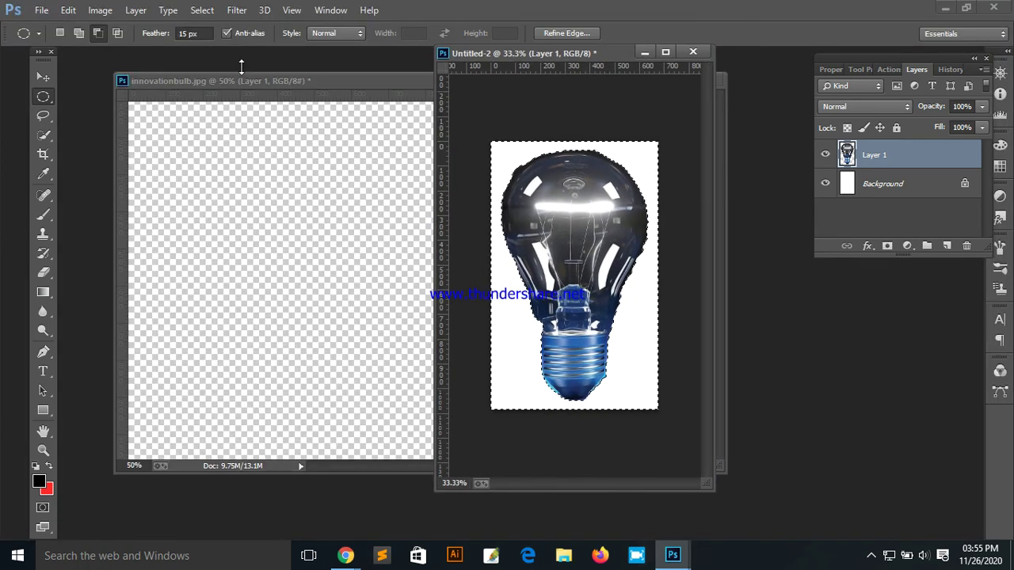
{"action": "left_click_drag", "start_coordinate": [663, 53], "coordinate": [664, 57]}
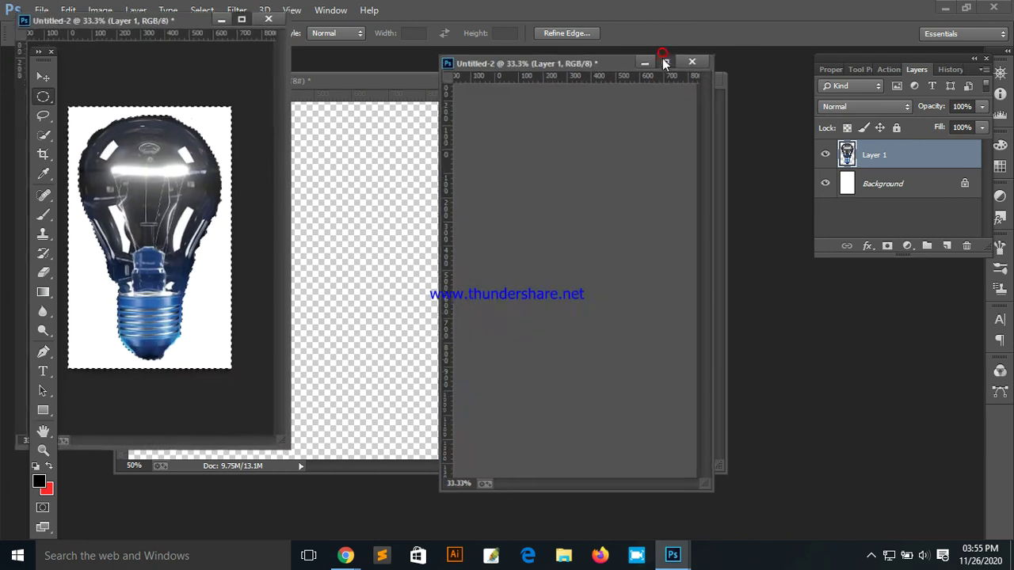
{"action": "left_click", "coordinate": [665, 69]}
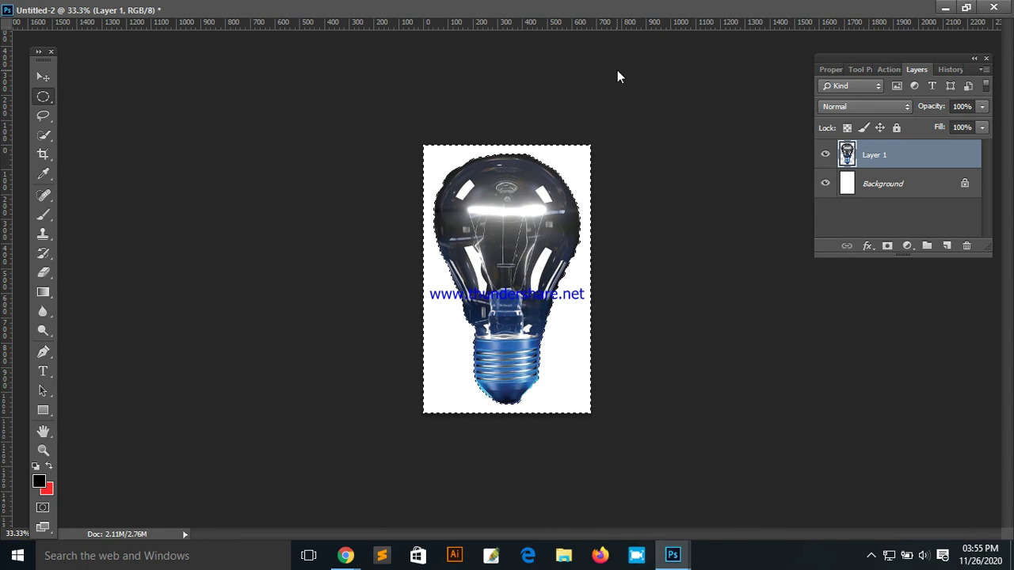
{"action": "left_click", "coordinate": [965, 8]}
{"action": "left_click", "coordinate": [194, 33]}
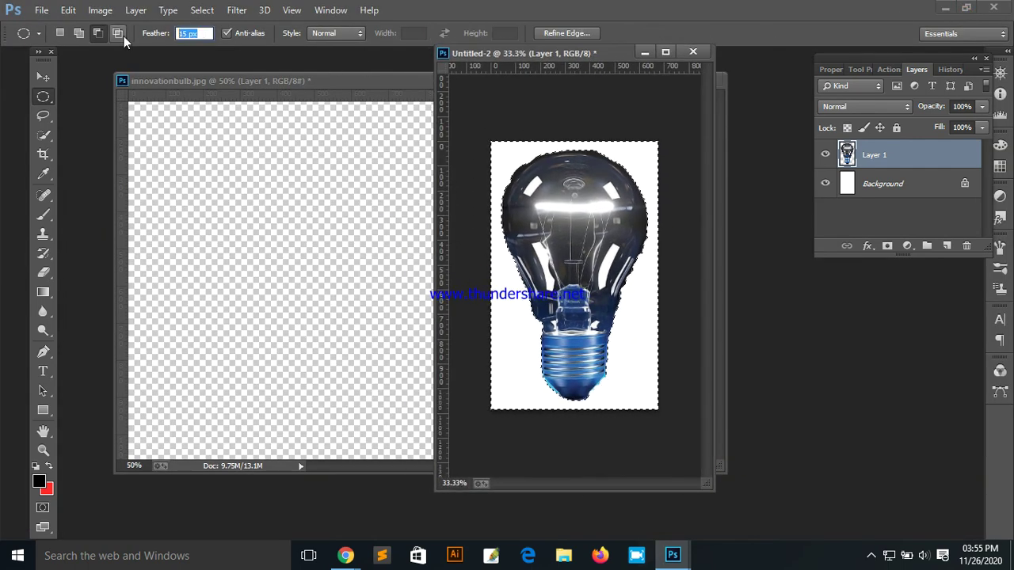
{"action": "type", "text": "20"}
{"action": "key", "text": "Return"}
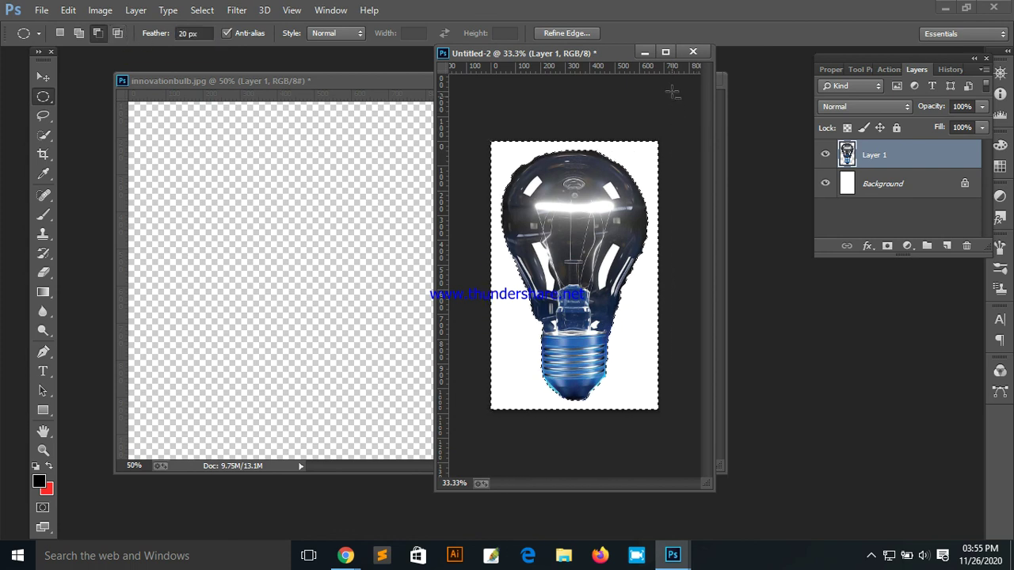
{"action": "left_click", "coordinate": [666, 53]}
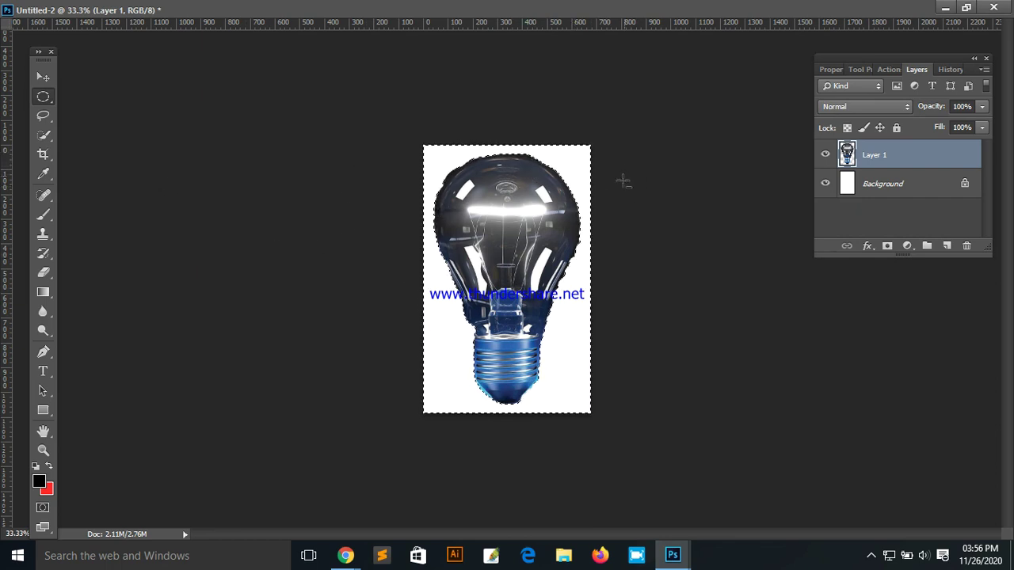
- Feather the bulb selection by a 10-pixel radius and zoom in on the bulb
{"action": "right_click", "coordinate": [564, 160]}
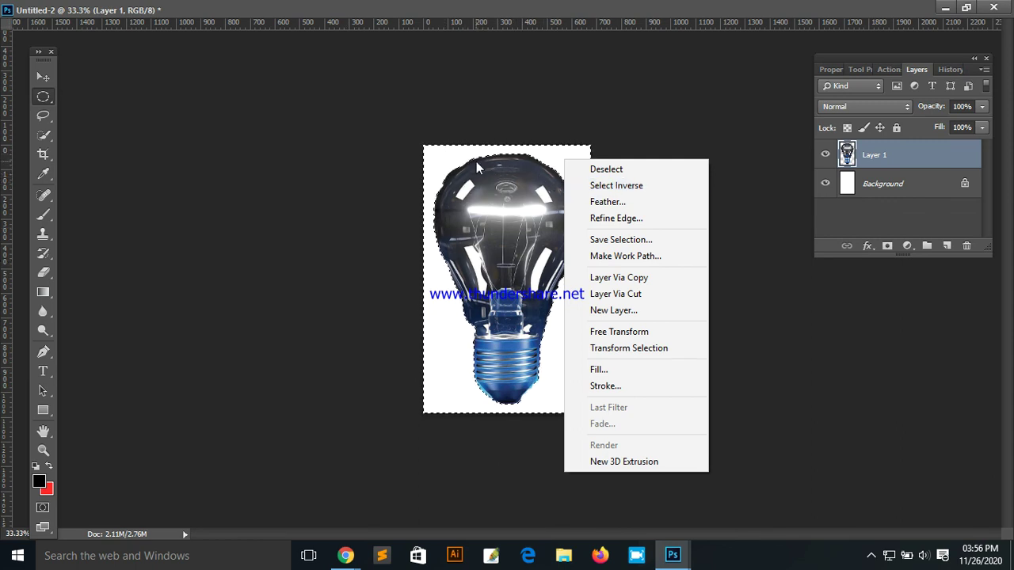
{"action": "left_click", "coordinate": [626, 202]}
{"action": "left_click_drag", "start_coordinate": [499, 166], "coordinate": [679, 166]}
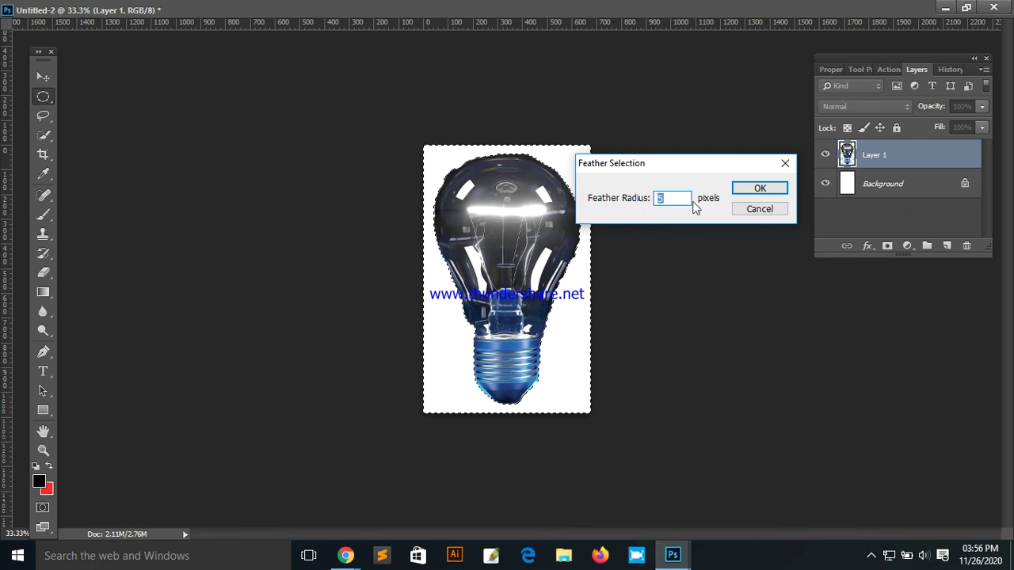
{"action": "type", "text": "10"}
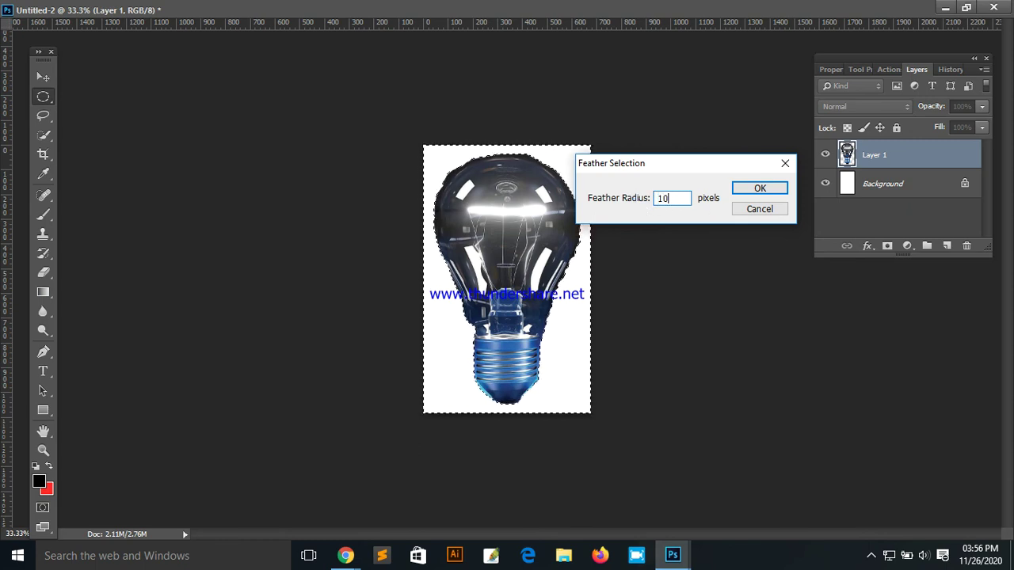
{"action": "key", "text": "Return"}
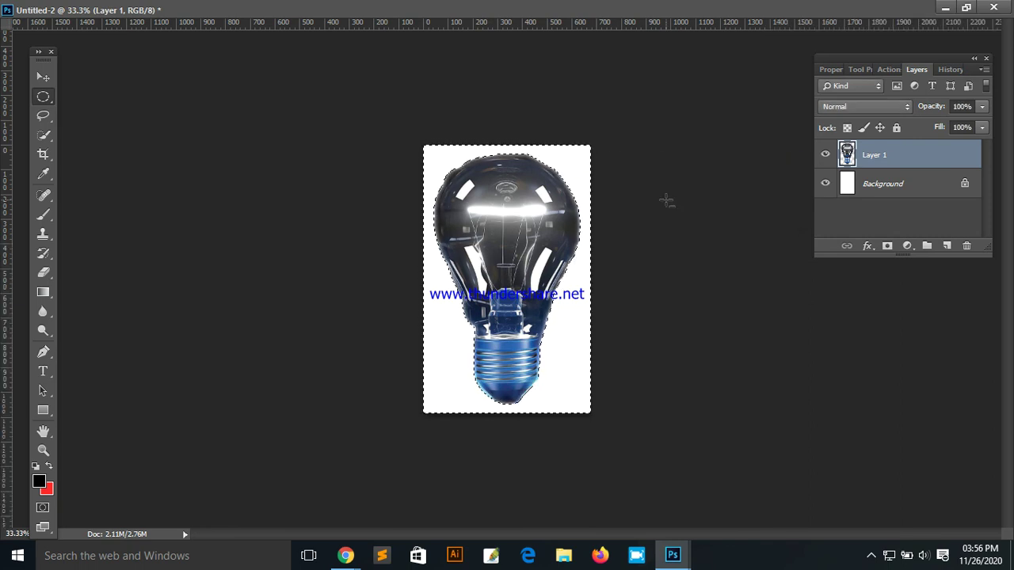
{"action": "key", "text": "ctrl+plus"}
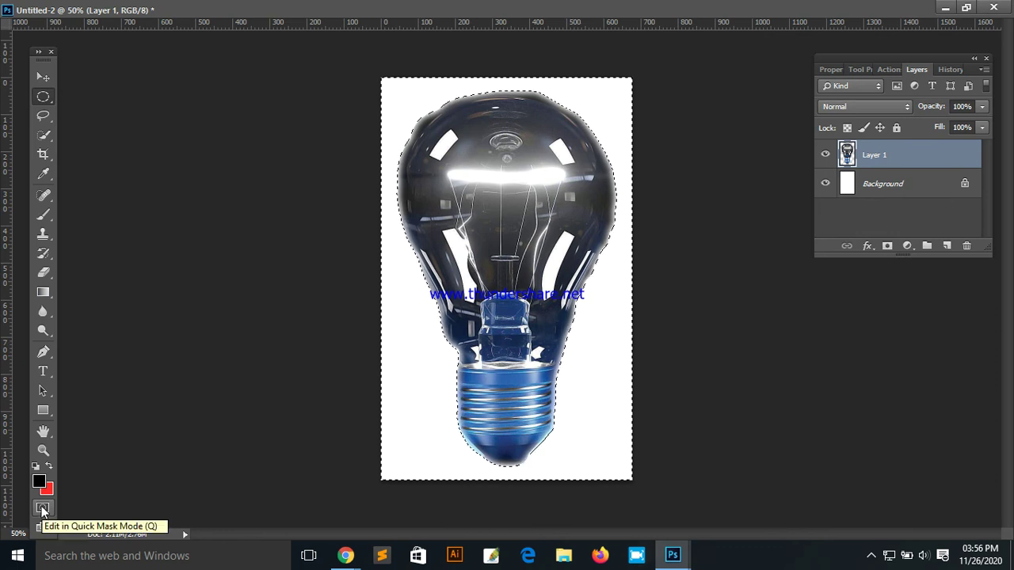
- Make white (ffffff) the foreground colour and fill the feathered surroundings with it
{"action": "left_click", "coordinate": [38, 481]}
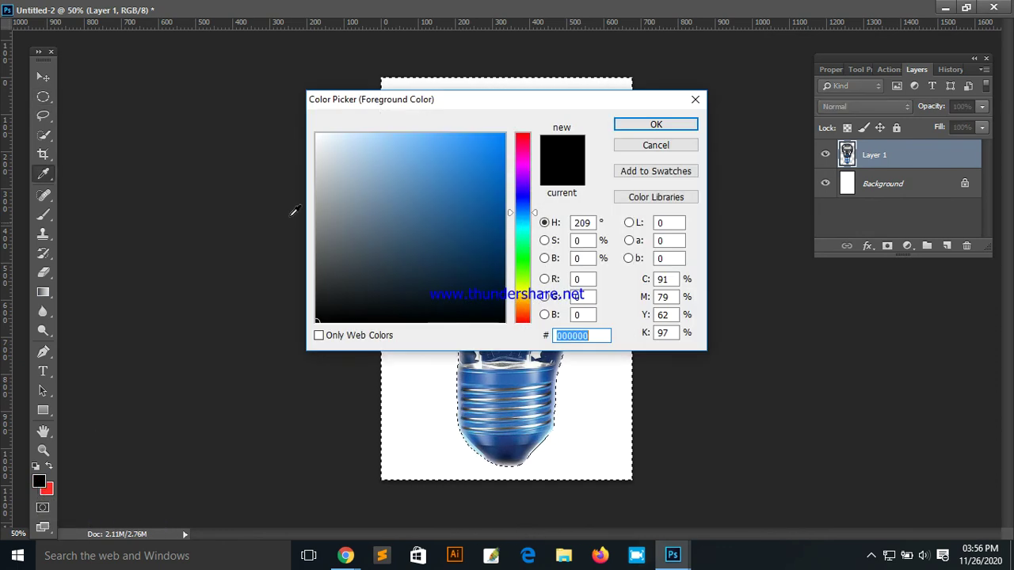
{"action": "left_click", "coordinate": [316, 134]}
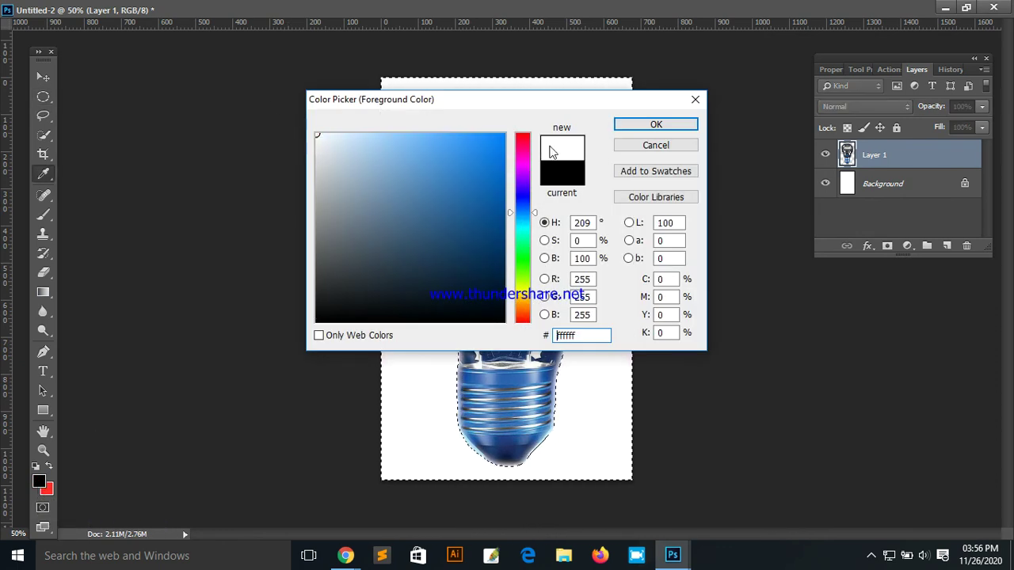
{"action": "left_click", "coordinate": [656, 127]}
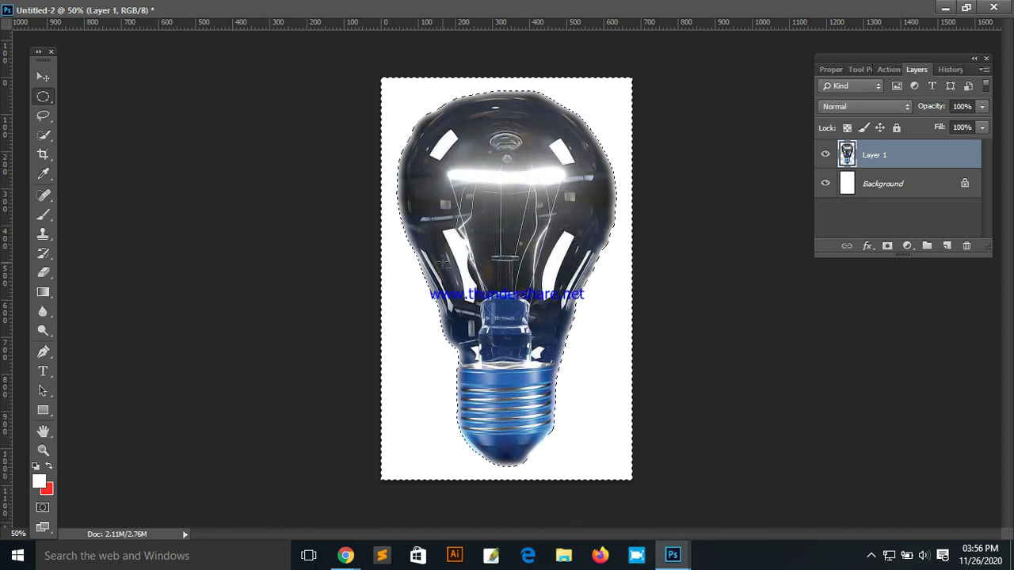
{"action": "key", "text": "alt+BackSpace"}
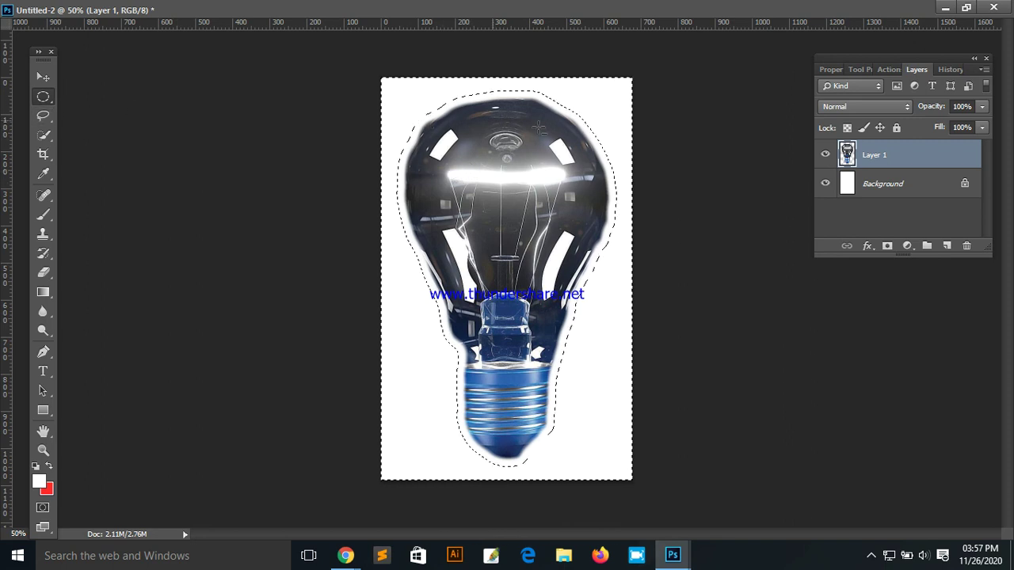
- Deselect so the soft-edged bulb sits on plain white
{"action": "right_click", "coordinate": [505, 144]}
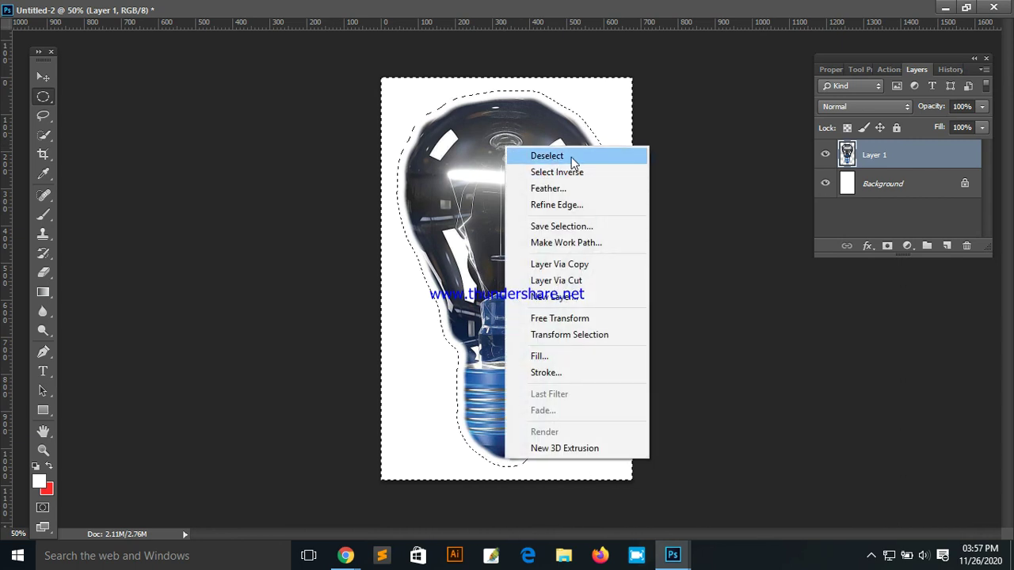
{"action": "left_click", "coordinate": [575, 156]}
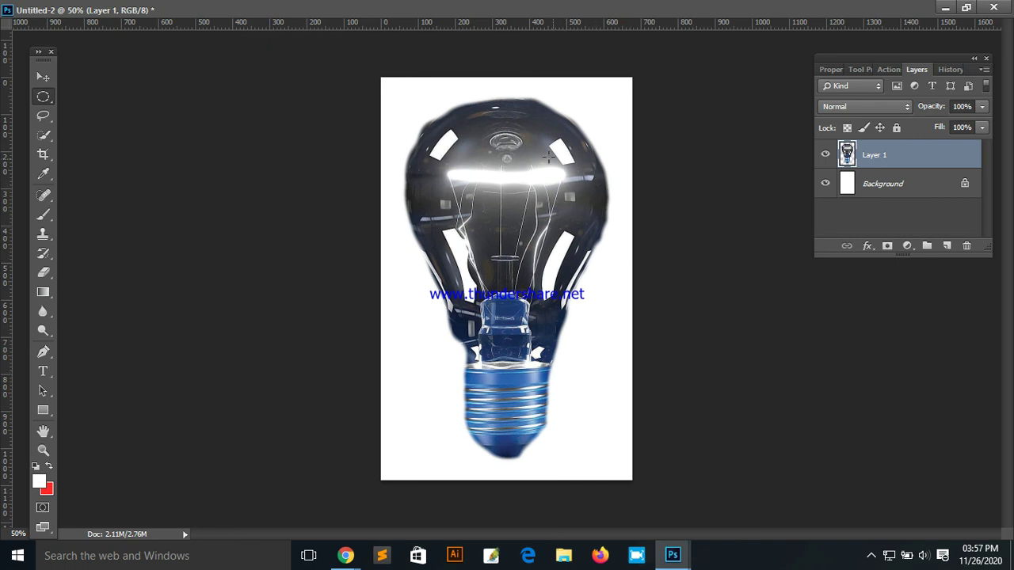
{"action": "right_click", "coordinate": [482, 148]}
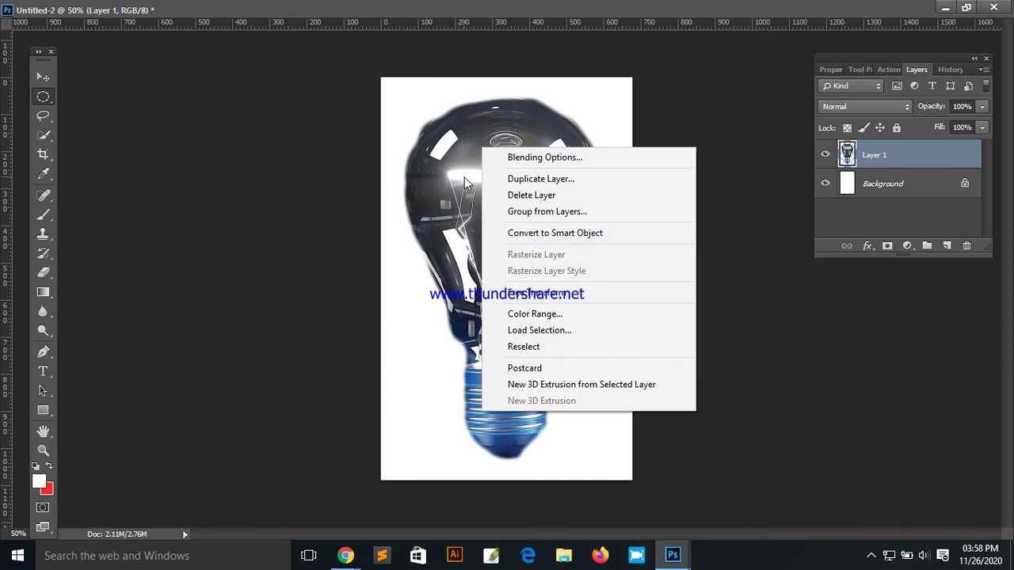
{"action": "left_click", "coordinate": [312, 142]}
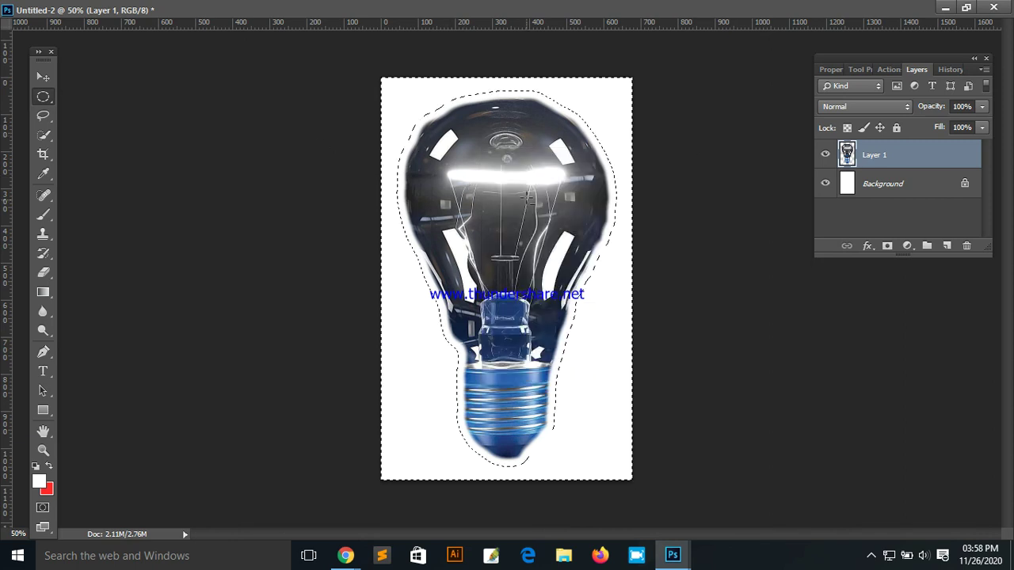
{"action": "right_click", "coordinate": [519, 171]}
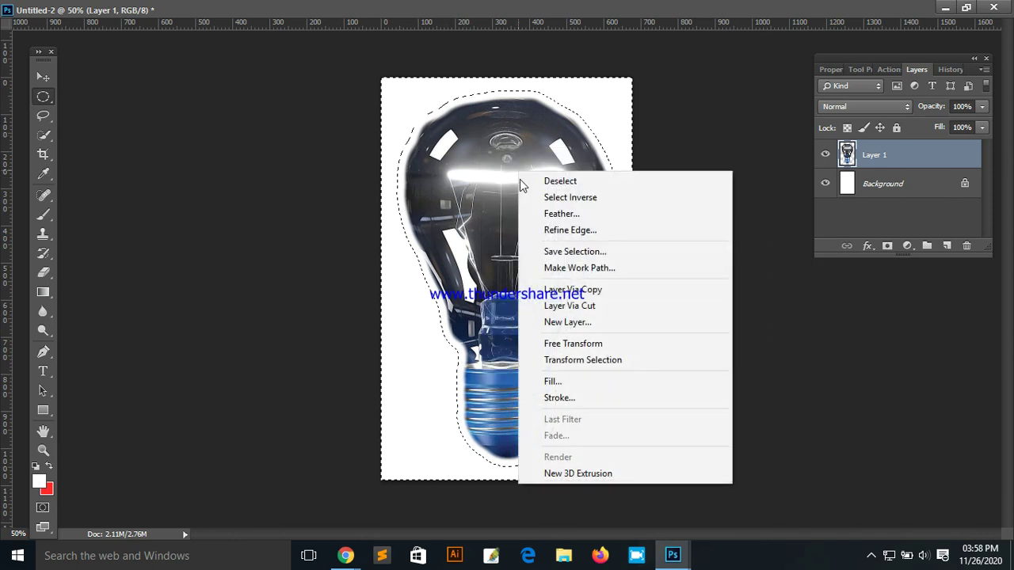
{"action": "left_click", "coordinate": [574, 219]}
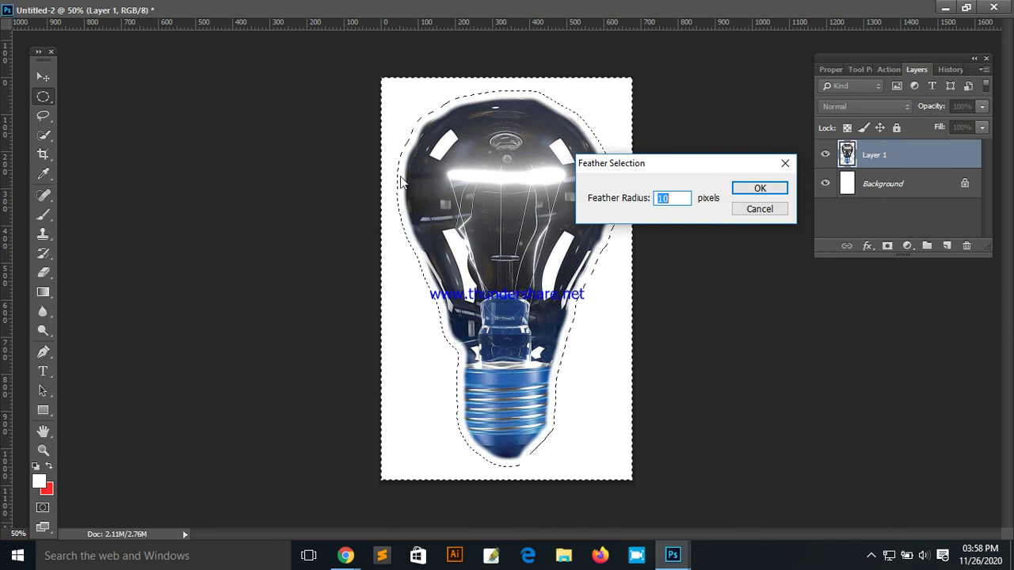
{"action": "type", "text": "10"}
{"action": "key", "text": "Return"}
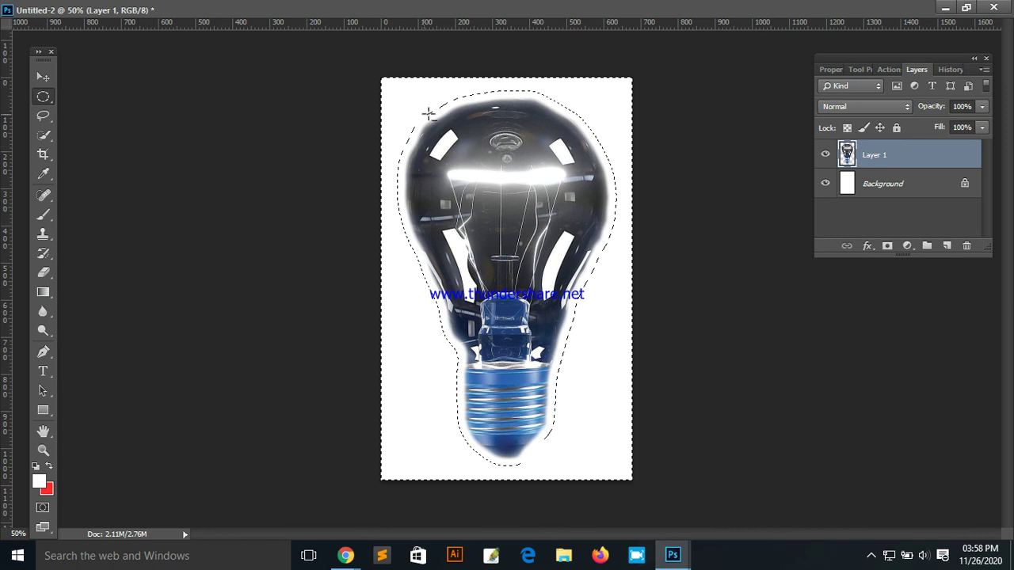
{"action": "left_click", "coordinate": [325, 126]}
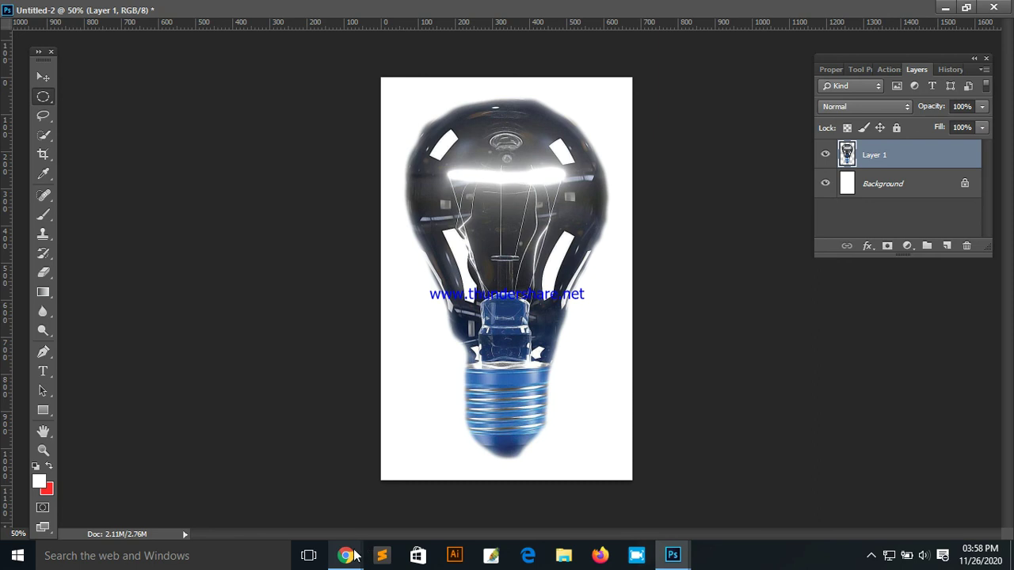
{"action": "mouse_move", "coordinate": [345, 555]}
{"action": "left_click", "coordinate": [307, 520]}
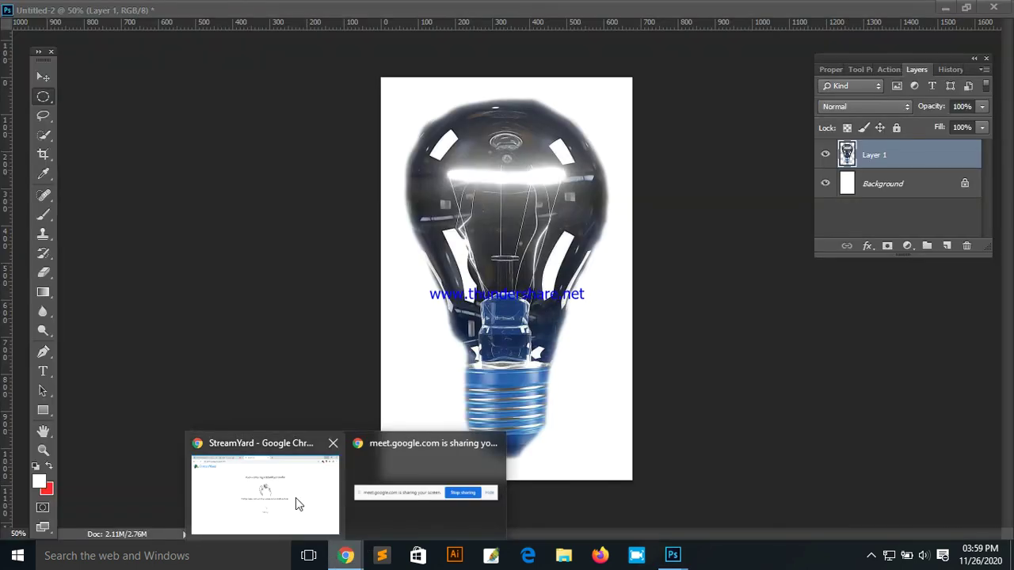
{"action": "left_click", "coordinate": [294, 494]}
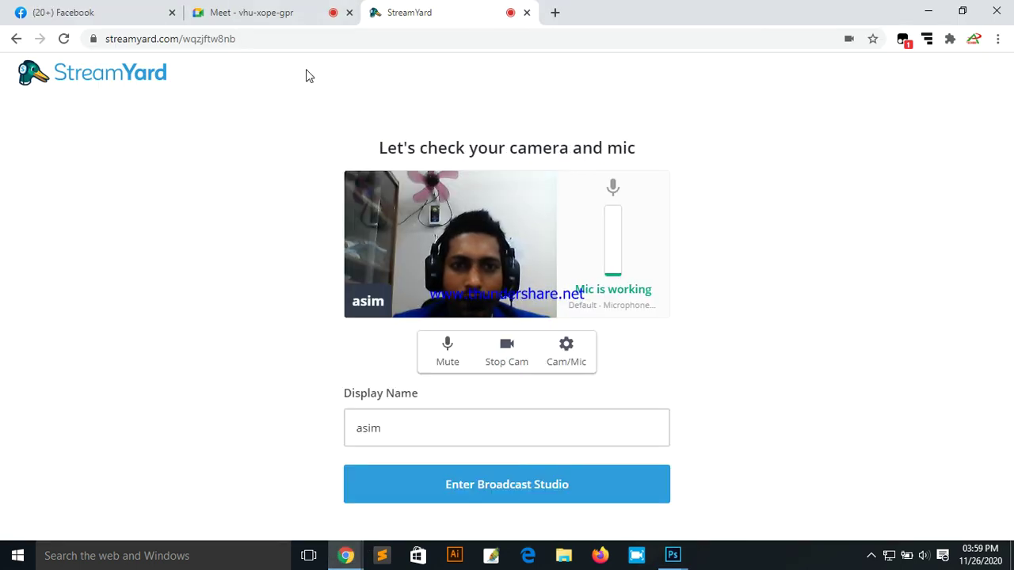
{"action": "left_click", "coordinate": [935, 12]}
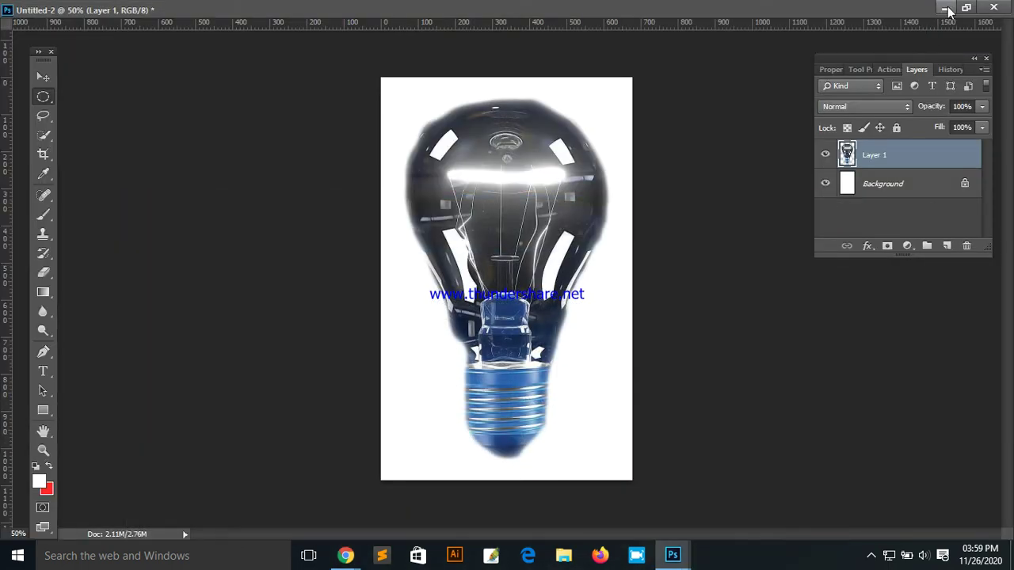
- Minimise the document and Photoshop, then bring up Free Screen Recorder from the tray overflow
{"action": "left_click", "coordinate": [947, 8]}
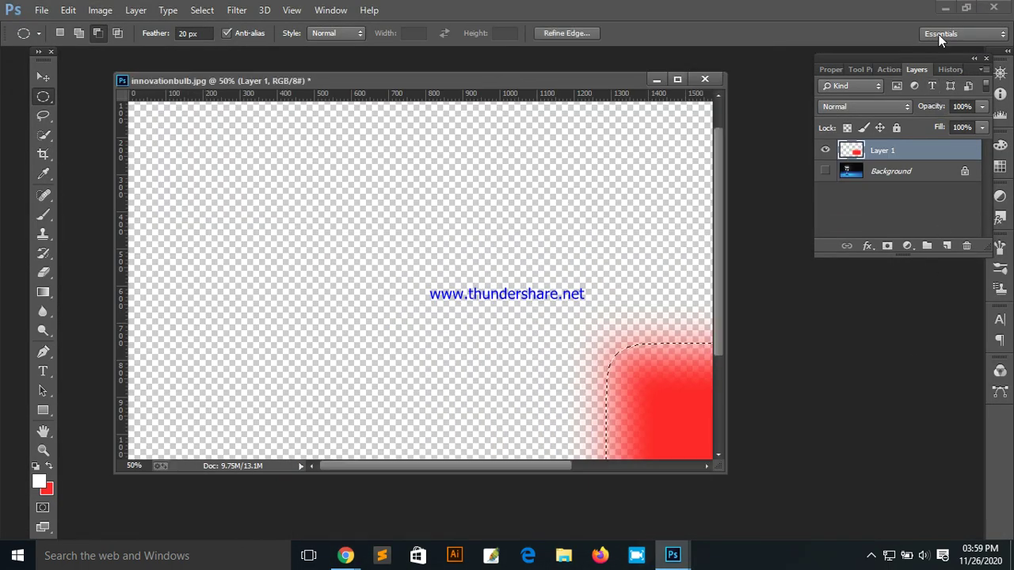
{"action": "left_click", "coordinate": [946, 8]}
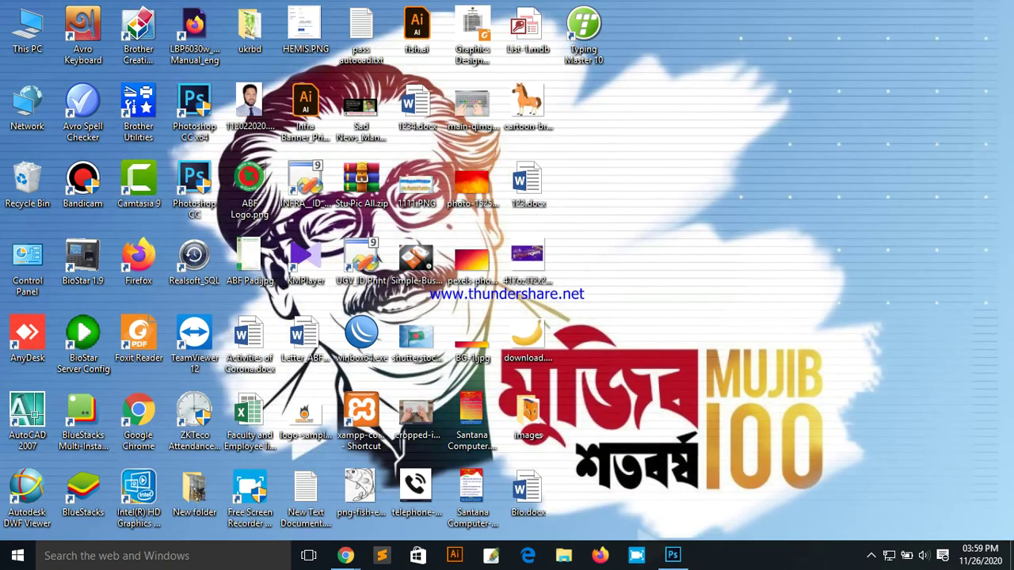
{"action": "left_click", "coordinate": [872, 556]}
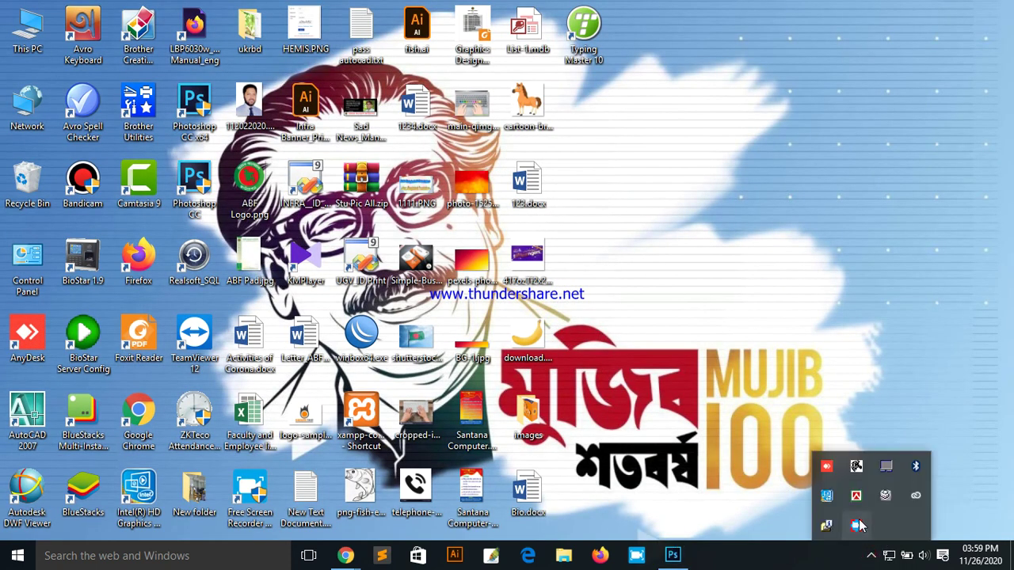
{"action": "left_click", "coordinate": [859, 523]}
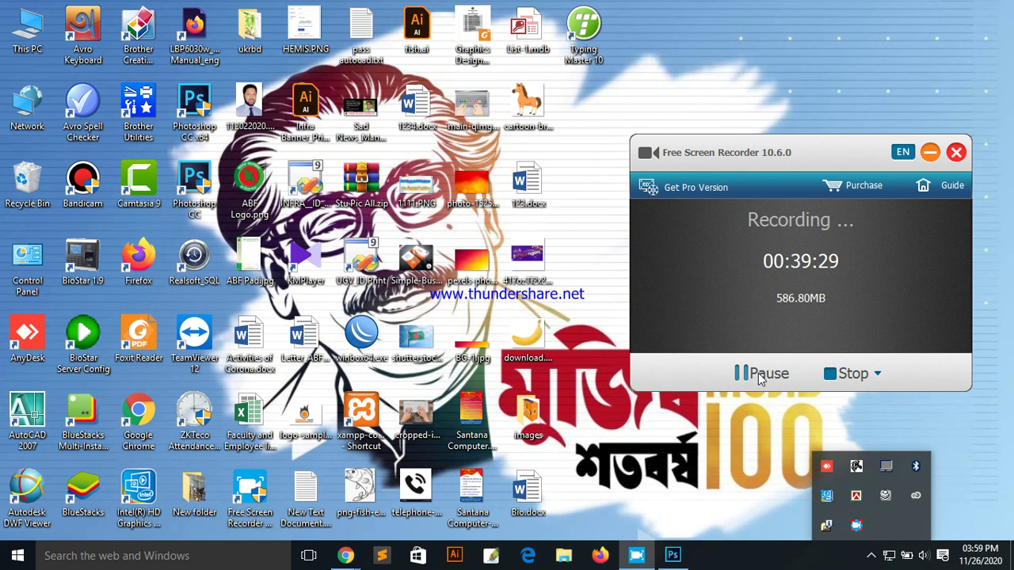